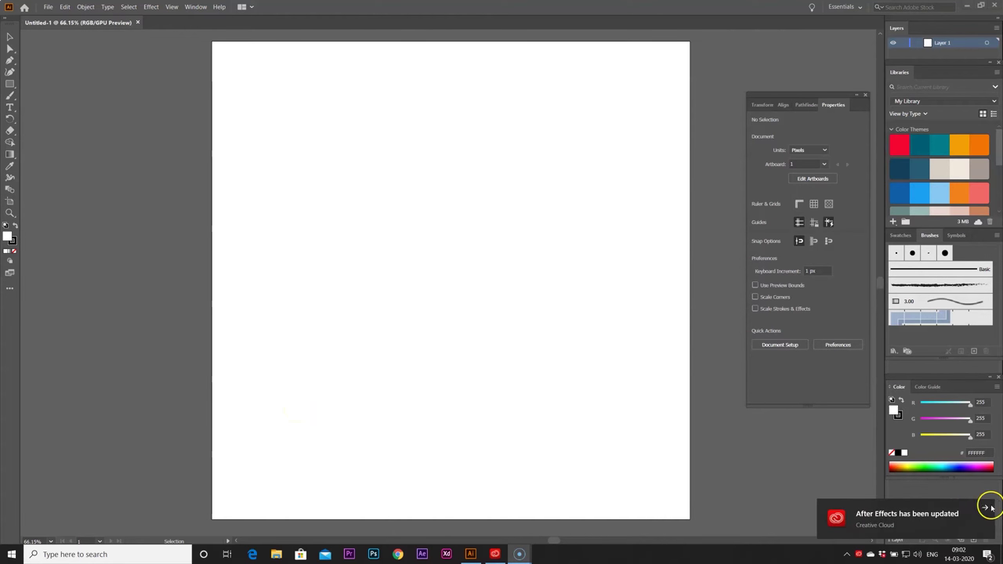
Step: Draw a rectangle filled light blue 85C8F2 mid-artboard and add a shorter, slightly wider strip along its lower edge
{"action": "left_click", "coordinate": [985, 507]}
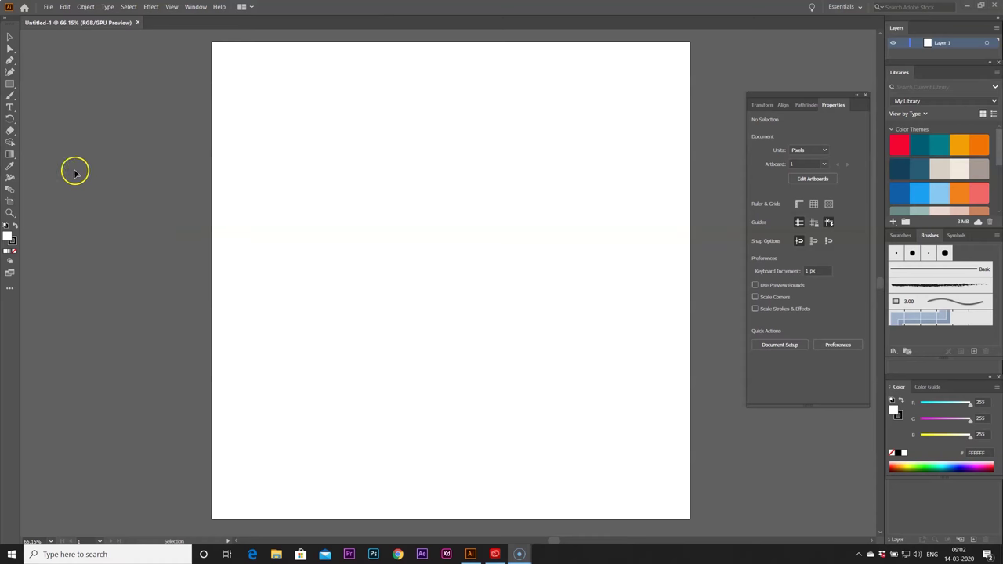
{"action": "left_click", "coordinate": [11, 84]}
{"action": "mouse_move", "coordinate": [369, 240]}
{"action": "left_mouse_down"}
{"action": "mouse_move", "coordinate": [478, 286]}
{"action": "mouse_move", "coordinate": [473, 272]}
{"action": "mouse_move", "coordinate": [464, 314]}
{"action": "mouse_move", "coordinate": [441, 303]}
{"action": "left_mouse_up"}
{"action": "left_click", "coordinate": [9, 36]}
{"action": "left_click", "coordinate": [939, 193]}
{"action": "left_click_drag", "start_coordinate": [481, 294], "coordinate": [481, 296]}
{"action": "left_click_drag", "start_coordinate": [494, 294], "coordinate": [497, 294]}
{"action": "left_click", "coordinate": [131, 140]}
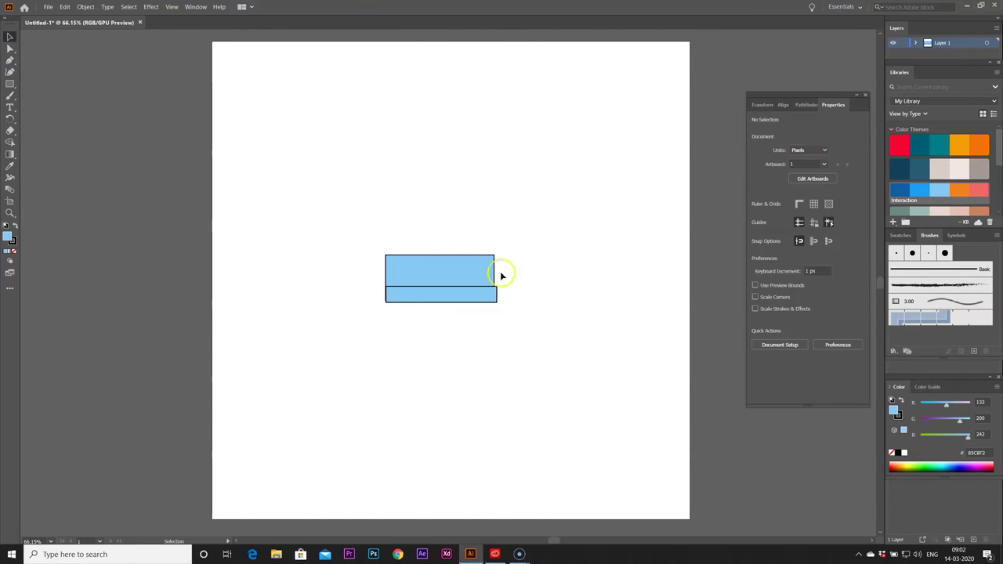
Step: Draw two ellipses overlapping the lower edge of the strip, one near each end
{"action": "left_click_drag", "start_coordinate": [10, 84], "coordinate": [49, 107]}
{"action": "left_click_drag", "start_coordinate": [394, 296], "coordinate": [417, 327]}
{"action": "left_click_drag", "start_coordinate": [460, 295], "coordinate": [494, 329]}
{"action": "key", "text": "v"}
{"action": "left_click", "coordinate": [342, 266]}
Step: Subtract both ellipses from the lower strip to cut two wheel arches, and move the strip slightly down
{"action": "left_click", "coordinate": [440, 296]}
{"action": "left_click", "coordinate": [408, 318], "text": "shift"}
{"action": "left_click", "coordinate": [773, 338]}
{"action": "left_click", "coordinate": [439, 301]}
{"action": "left_click", "coordinate": [477, 315]}
{"action": "left_click", "coordinate": [445, 296], "text": "shift"}
{"action": "left_click", "coordinate": [773, 338]}
{"action": "left_click", "coordinate": [552, 306]}
{"action": "left_click_drag", "start_coordinate": [446, 300], "coordinate": [446, 312]}
{"action": "left_click", "coordinate": [511, 334]}
Step: Draw a circle about 119 px wide beside the car body and add a concentric inner circle about 75 px wide
{"action": "left_click", "coordinate": [10, 84]}
{"action": "left_click_drag", "start_coordinate": [282, 252], "coordinate": [325, 295]}
{"action": "key", "text": "v"}
{"action": "left_click_drag", "start_coordinate": [325, 242], "coordinate": [312, 254]}
Step: Fill the inner circle with dark brown 2E1314 and the outer circle with cream F5EEDF
{"action": "left_click", "coordinate": [304, 271]}
{"action": "scroll", "coordinate": [909, 168], "scroll_direction": "down", "scroll_amount": 5}
{"action": "left_click", "coordinate": [900, 126]}
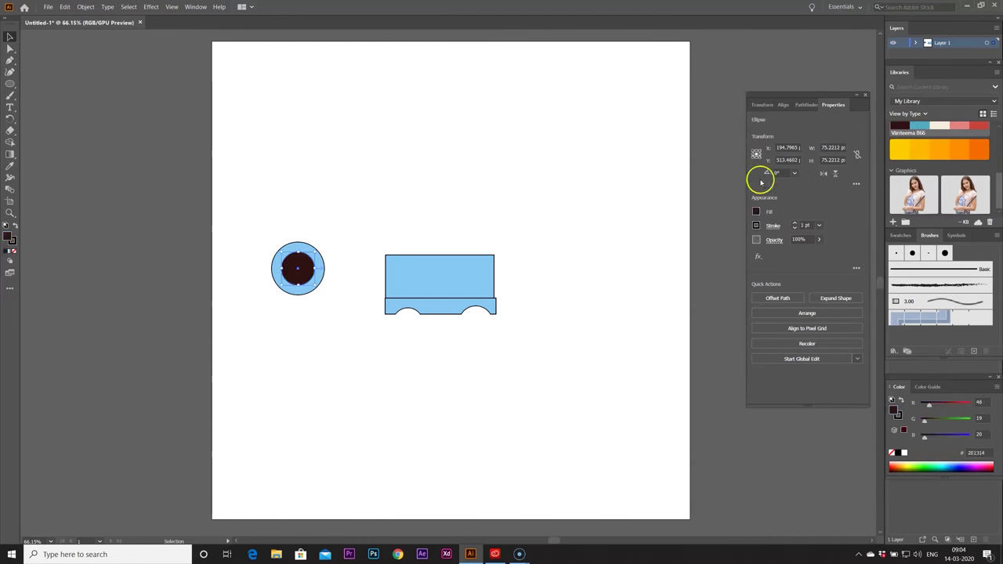
{"action": "left_click", "coordinate": [319, 269]}
{"action": "scroll", "coordinate": [901, 185], "scroll_direction": "up", "scroll_amount": 2}
{"action": "left_click", "coordinate": [938, 187]}
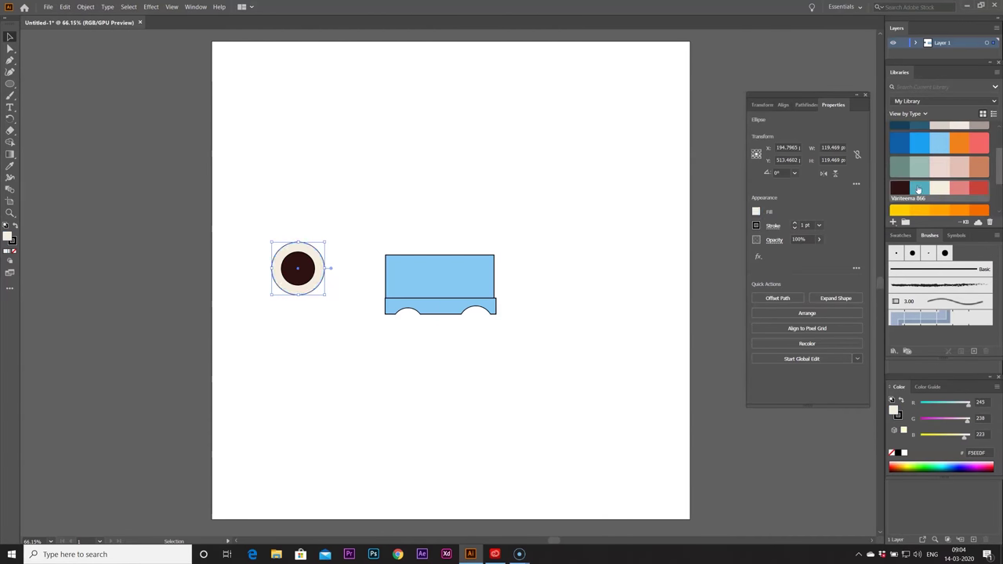
Step: Shrink the dark inner circle and recentre it within the cream outer circle
{"action": "left_click", "coordinate": [305, 257], "text": "shift"}
{"action": "left_click", "coordinate": [306, 259]}
{"action": "left_click_drag", "start_coordinate": [315, 252], "coordinate": [311, 257]}
{"action": "left_click", "coordinate": [340, 237]}
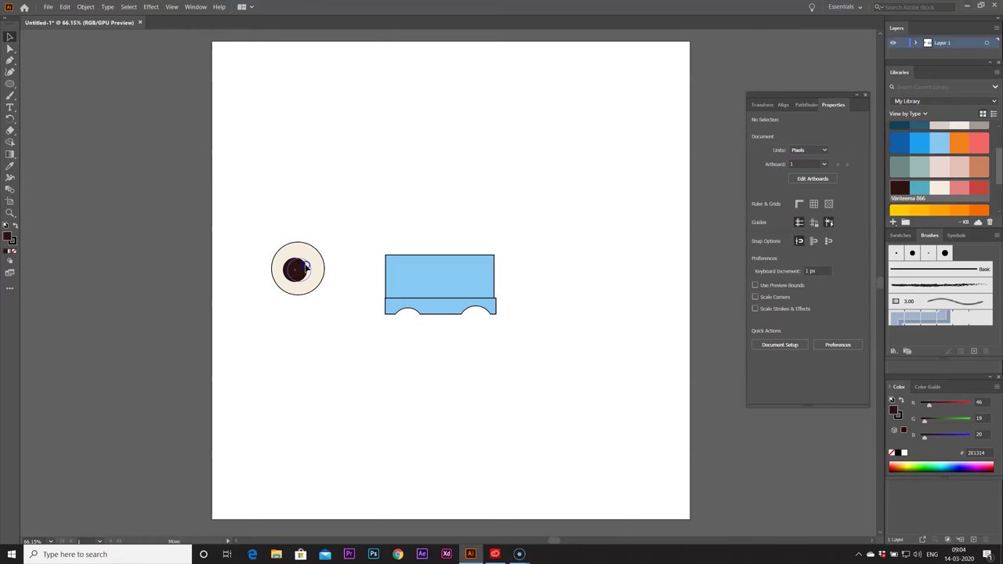
{"action": "left_click", "coordinate": [304, 267]}
{"action": "left_click", "coordinate": [318, 268], "text": "shift"}
Step: Group the two circles as a wheel and place one wheel under each arch, scaled down to fit
{"action": "left_click_drag", "start_coordinate": [263, 211], "coordinate": [326, 290]}
{"action": "key", "text": "ctrl+g"}
{"action": "left_click_drag", "start_coordinate": [300, 271], "coordinate": [404, 346]}
{"action": "left_click_drag", "start_coordinate": [429, 318], "coordinate": [408, 324]}
{"action": "left_click_drag", "start_coordinate": [409, 324], "coordinate": [477, 324]}
Step: Round the two upper corners of the upper body rectangle
{"action": "left_click", "coordinate": [488, 265]}
{"action": "left_click_drag", "start_coordinate": [483, 266], "coordinate": [478, 272]}
{"action": "left_click", "coordinate": [314, 220]}
{"action": "left_click", "coordinate": [394, 270]}
{"action": "left_click_drag", "start_coordinate": [402, 270], "coordinate": [403, 271]}
{"action": "left_click", "coordinate": [177, 123]}
Step: Widen the upper body rectangle rightward to about 319 px and scale the arched strip with its wheels to match
{"action": "left_click", "coordinate": [477, 271]}
{"action": "left_click_drag", "start_coordinate": [494, 277], "coordinate": [526, 278]}
{"action": "left_click", "coordinate": [517, 315]}
{"action": "left_click", "coordinate": [441, 308]}
{"action": "left_click", "coordinate": [408, 325], "text": "shift"}
{"action": "left_click", "coordinate": [476, 323], "text": "shift"}
{"action": "left_click_drag", "start_coordinate": [497, 318], "coordinate": [530, 303]}
{"action": "left_click", "coordinate": [509, 237]}
{"action": "left_click", "coordinate": [502, 298]}
{"action": "left_click", "coordinate": [426, 162]}
Step: Draw a small four-sided backrest above the body's right end with the Pen tool and fill it with cream F5EEDF
{"action": "left_click", "coordinate": [9, 60]}
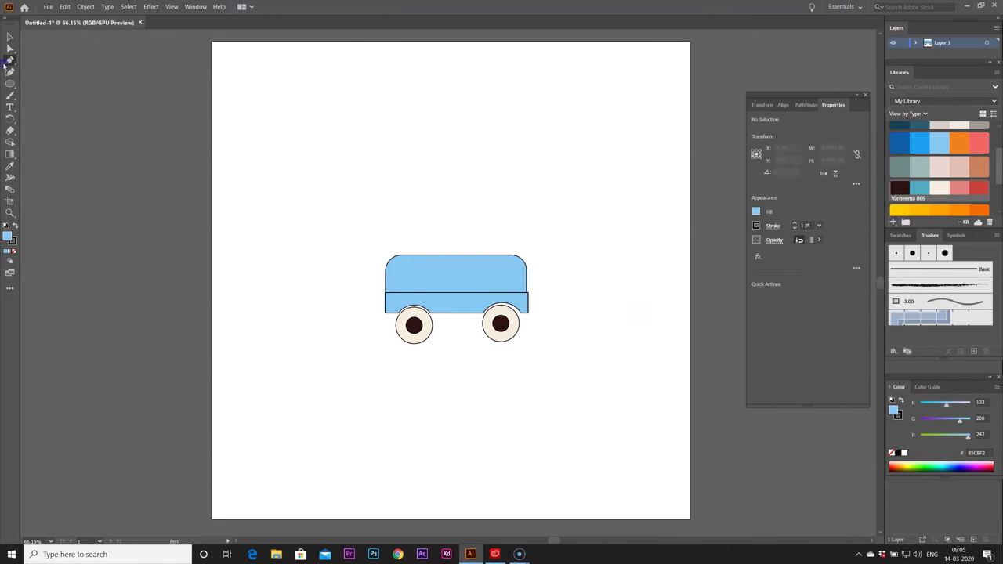
{"action": "left_click", "coordinate": [524, 257]}
{"action": "left_click", "coordinate": [538, 210]}
{"action": "left_click", "coordinate": [503, 206]}
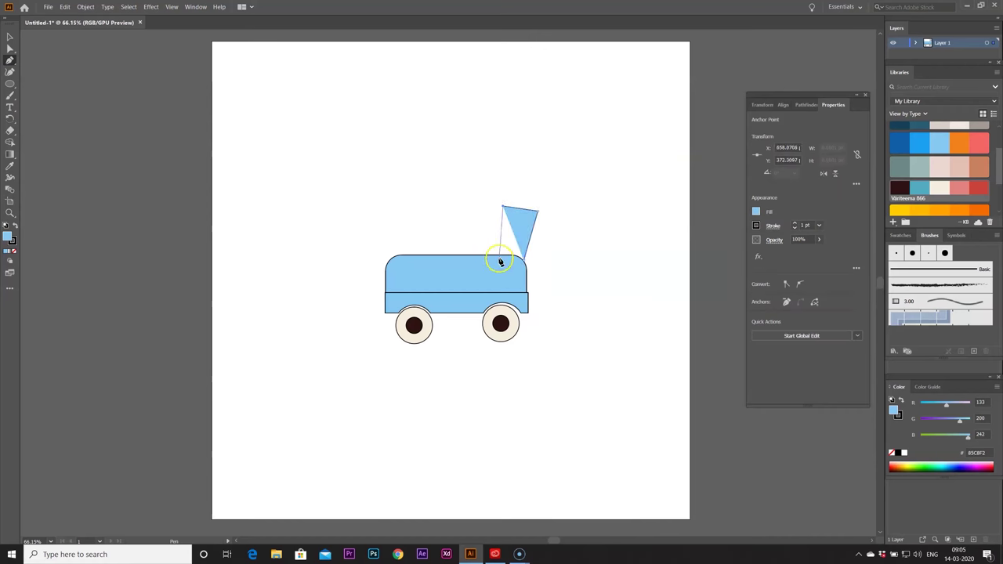
{"action": "key", "text": "ctrl+z"}
{"action": "key", "text": "ctrl+z"}
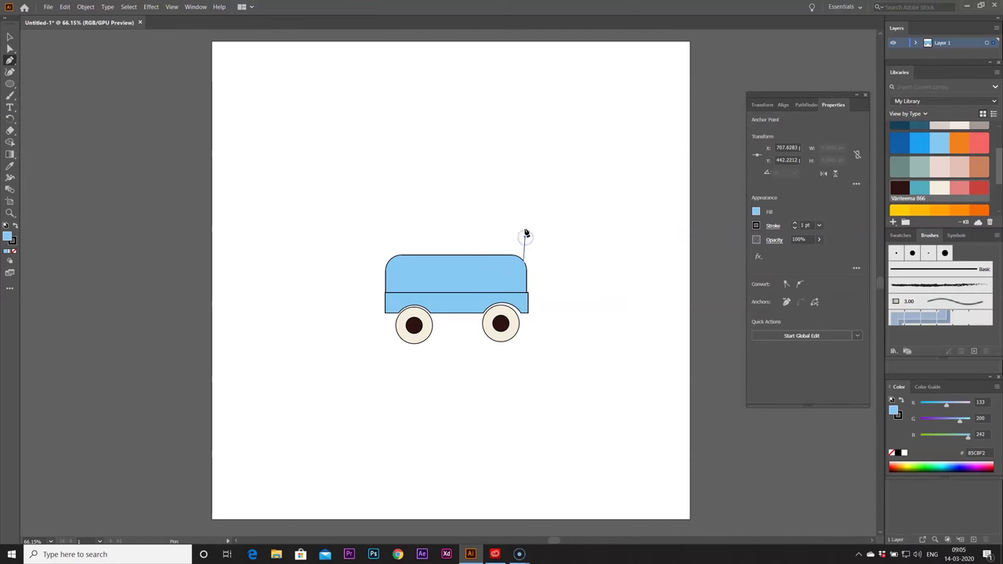
{"action": "left_click", "coordinate": [504, 236]}
{"action": "left_click", "coordinate": [504, 257]}
{"action": "left_click", "coordinate": [524, 258]}
{"action": "key", "text": "v"}
{"action": "left_click", "coordinate": [510, 248]}
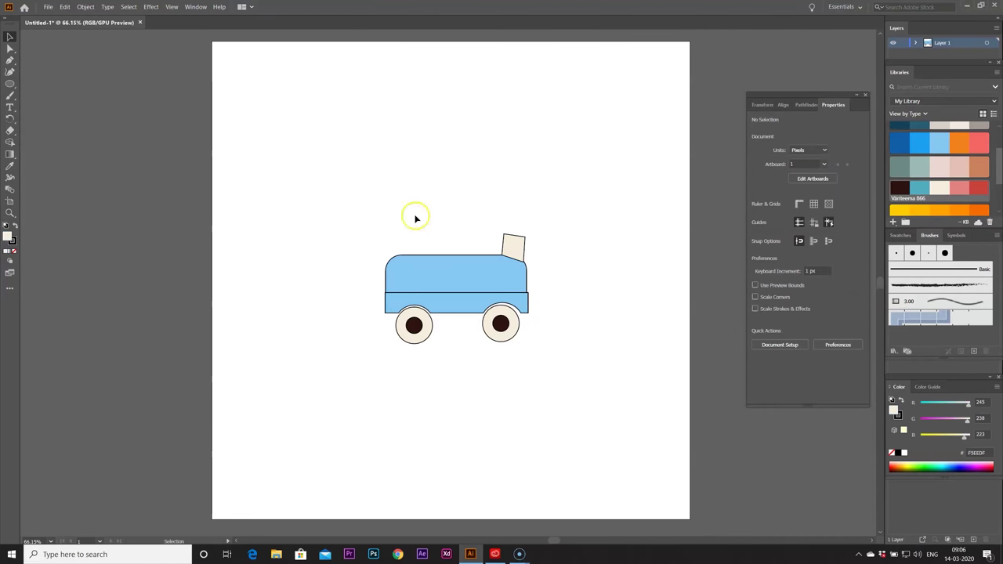
Step: Reduce the upper body rectangle's height to 100 px
{"action": "left_click", "coordinate": [482, 262]}
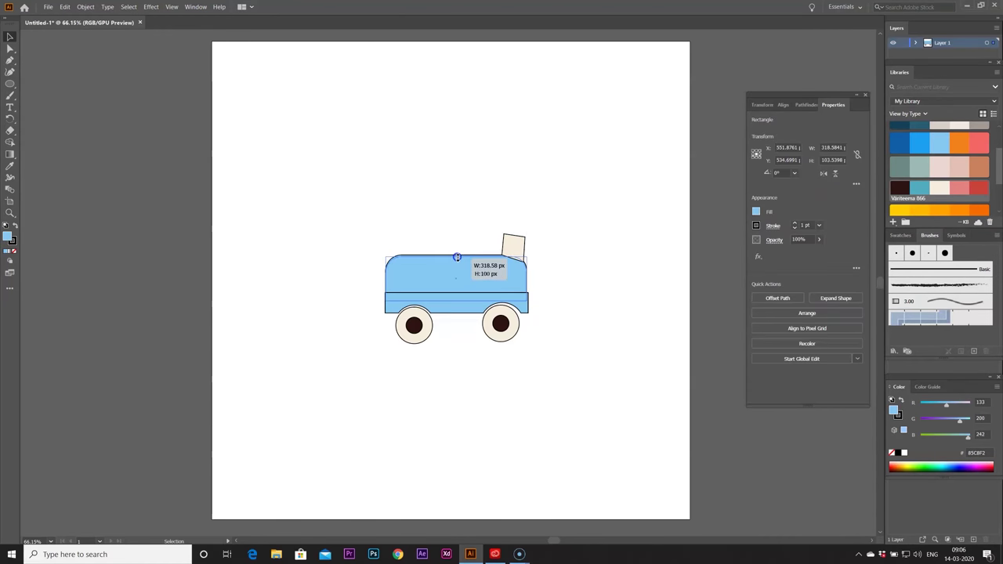
{"action": "left_click", "coordinate": [512, 248]}
{"action": "left_click", "coordinate": [565, 258]}
{"action": "left_click", "coordinate": [511, 247]}
{"action": "left_click", "coordinate": [563, 258]}
{"action": "left_click", "coordinate": [494, 271]}
{"action": "left_click", "coordinate": [594, 288]}
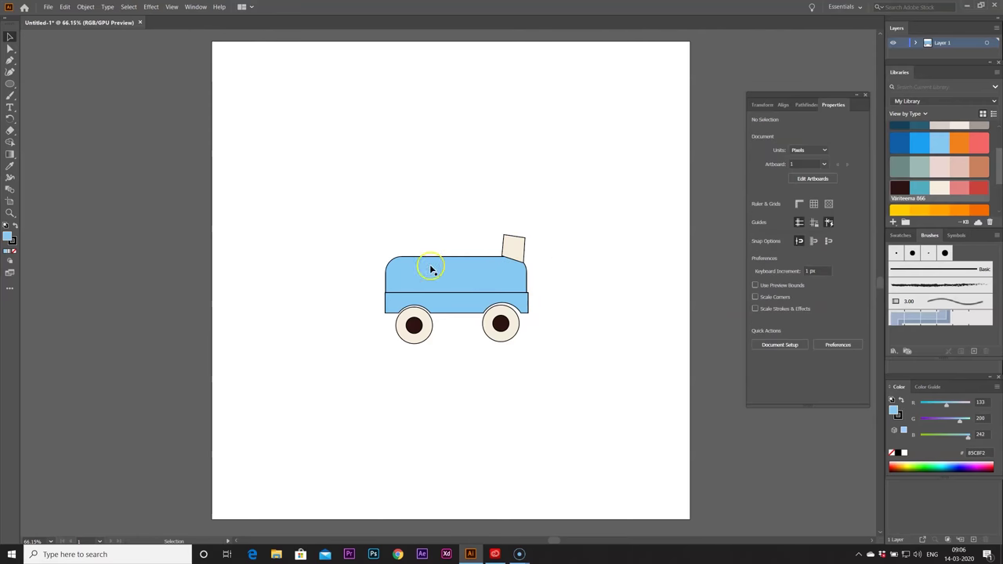
Step: Move the backrest's lower-left and two upper anchor points slightly down to straighten its shape
{"action": "left_click", "coordinate": [502, 259]}
{"action": "key", "text": "a"}
{"action": "key", "text": "ctrl+plus"}
{"action": "key", "text": "ctrl+plus"}
{"action": "key", "text": "ctrl+plus"}
{"action": "key", "text": "ctrl+plus"}
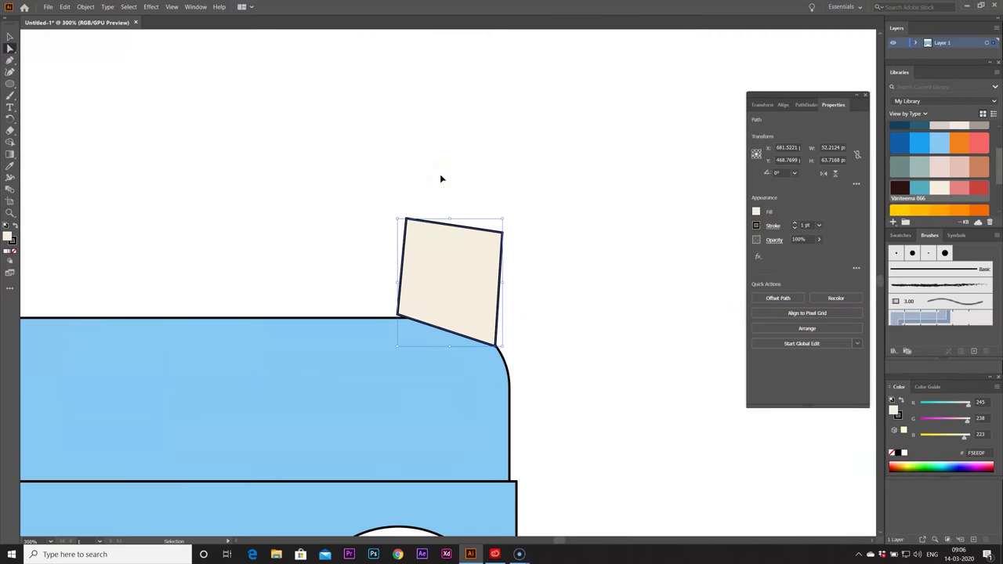
{"action": "left_click", "coordinate": [400, 315]}
{"action": "left_click_drag", "start_coordinate": [400, 315], "coordinate": [395, 329]}
{"action": "left_click_drag", "start_coordinate": [407, 220], "coordinate": [405, 230]}
{"action": "left_click_drag", "start_coordinate": [504, 233], "coordinate": [503, 244]}
Step: Send the cream backrest to the back, behind the car body
{"action": "key", "text": "v"}
{"action": "key", "text": "ctrl+shift+bracketleft"}
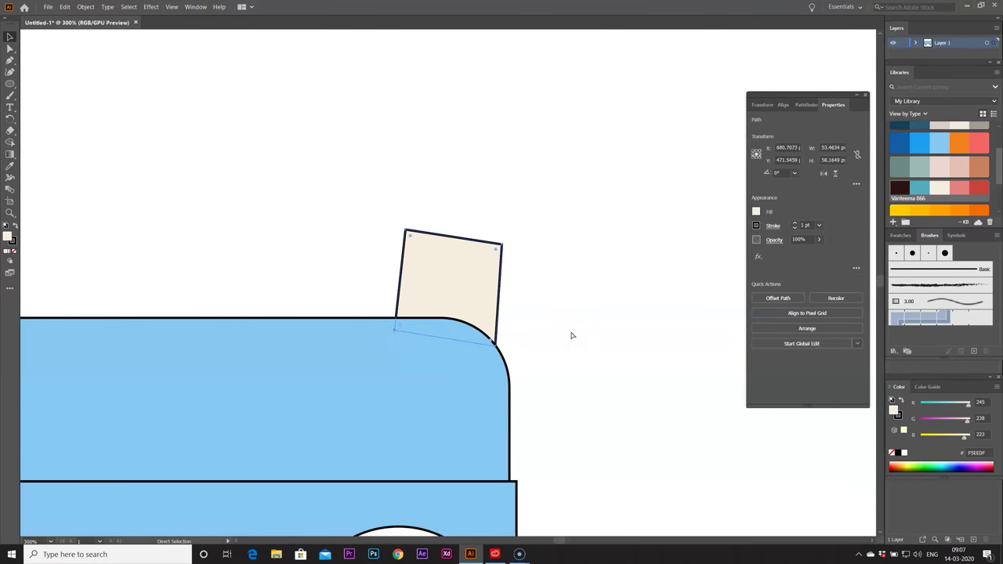
{"action": "key", "text": "ctrl+minus"}
{"action": "key", "text": "ctrl+minus"}
{"action": "left_click", "coordinate": [571, 336]}
Step: Square off the body's upper-right corner and shift the backrest 5 px to the right
{"action": "left_click", "coordinate": [472, 316]}
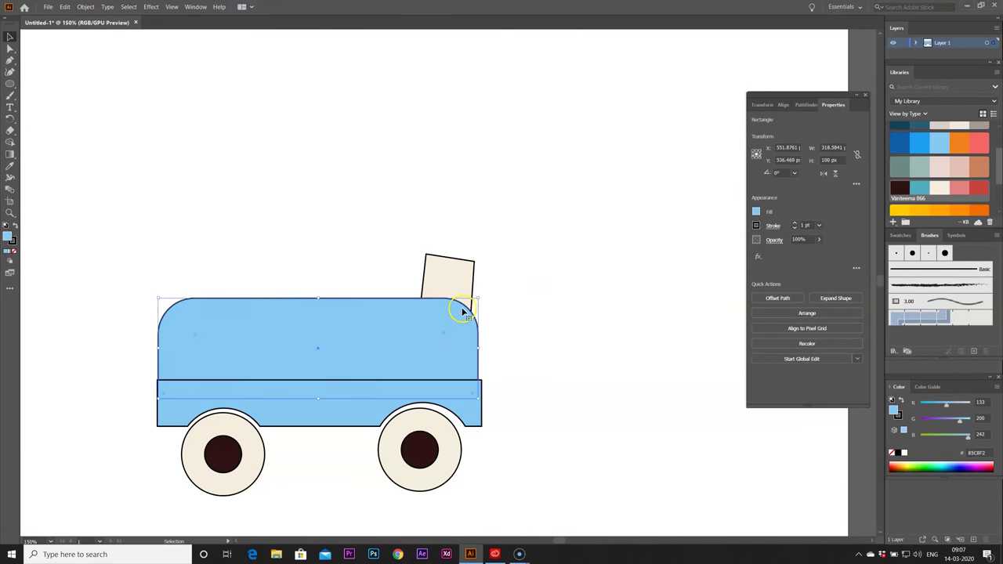
{"action": "left_click_drag", "start_coordinate": [446, 335], "coordinate": [460, 295]}
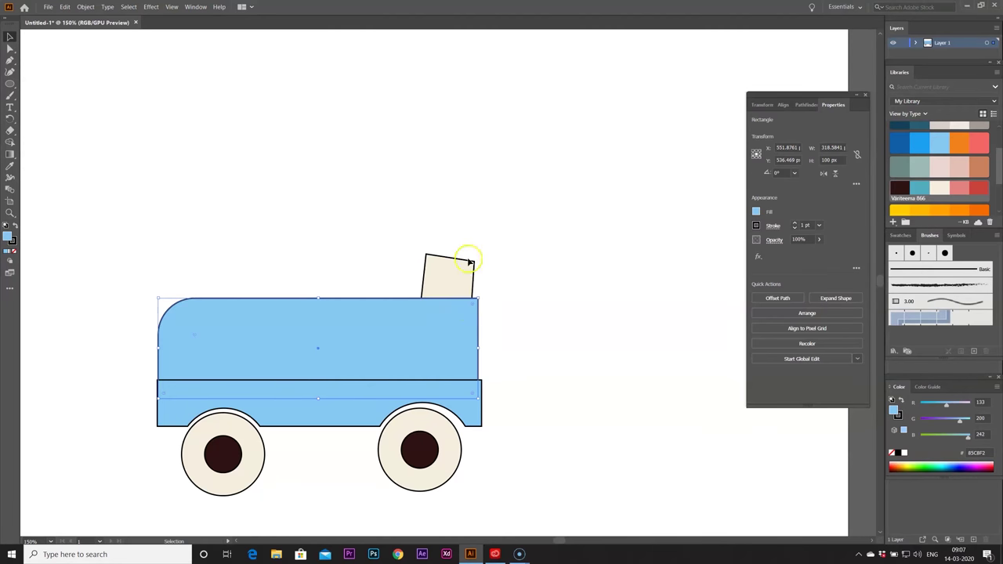
{"action": "left_click", "coordinate": [469, 264]}
{"action": "key", "text": "Right"}
{"action": "key", "text": "Right"}
{"action": "key", "text": "Right"}
{"action": "key", "text": "Right"}
{"action": "key", "text": "Right"}
{"action": "left_click", "coordinate": [266, 204]}
Step: Lower the upper edge of the body and move the backrest down 15 px to meet it
{"action": "left_click", "coordinate": [335, 312]}
{"action": "left_click_drag", "start_coordinate": [319, 298], "coordinate": [319, 314]}
{"action": "left_click", "coordinate": [479, 292]}
{"action": "key", "text": "Down"}
{"action": "key", "text": "Down"}
{"action": "key", "text": "Down"}
{"action": "key", "text": "Down"}
{"action": "key", "text": "Down"}
{"action": "key", "text": "Down"}
{"action": "key", "text": "Down"}
{"action": "key", "text": "Down"}
{"action": "key", "text": "Down"}
{"action": "key", "text": "Down"}
{"action": "key", "text": "Down"}
{"action": "key", "text": "Down"}
{"action": "key", "text": "Down"}
{"action": "key", "text": "Down"}
{"action": "key", "text": "Down"}
{"action": "left_click", "coordinate": [233, 251]}
Step: Draw a circle about 21 px wide above the car and a rectangle about 4.7 × 9.4 px beneath it as a stem
{"action": "left_click", "coordinate": [9, 84]}
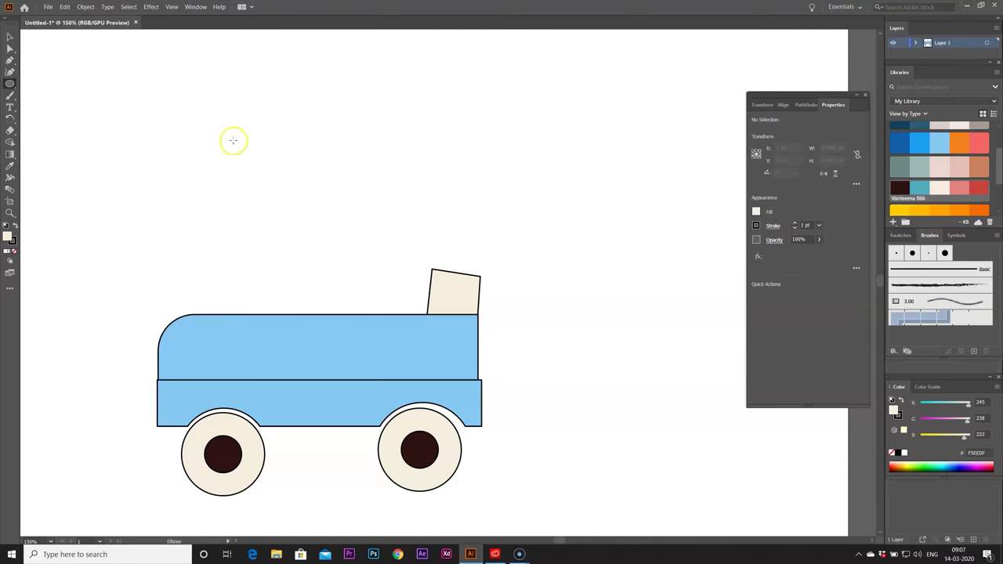
{"action": "left_click_drag", "start_coordinate": [188, 177], "coordinate": [189, 178]}
{"action": "left_click", "coordinate": [9, 37]}
{"action": "left_click", "coordinate": [152, 110]}
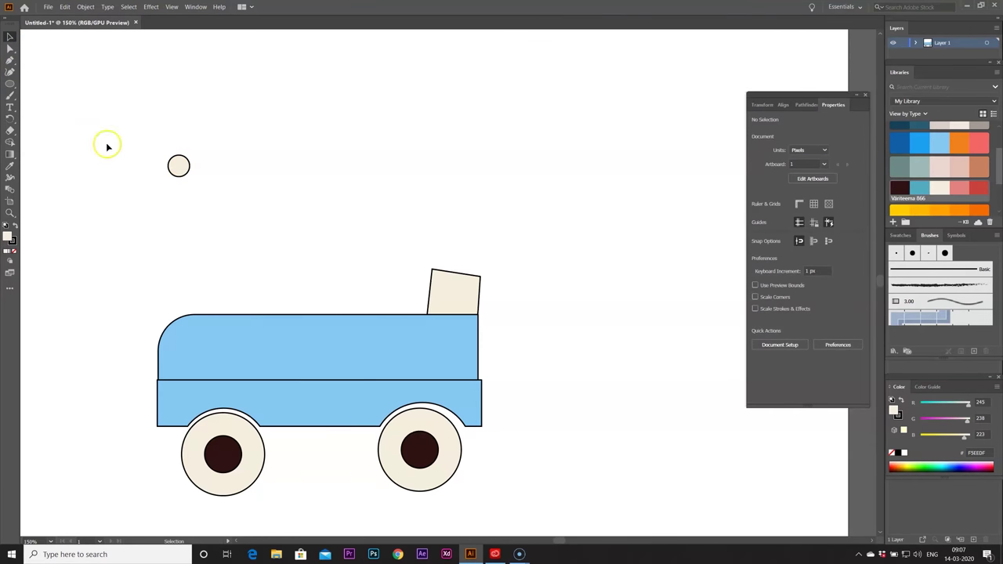
{"action": "left_click", "coordinate": [8, 84]}
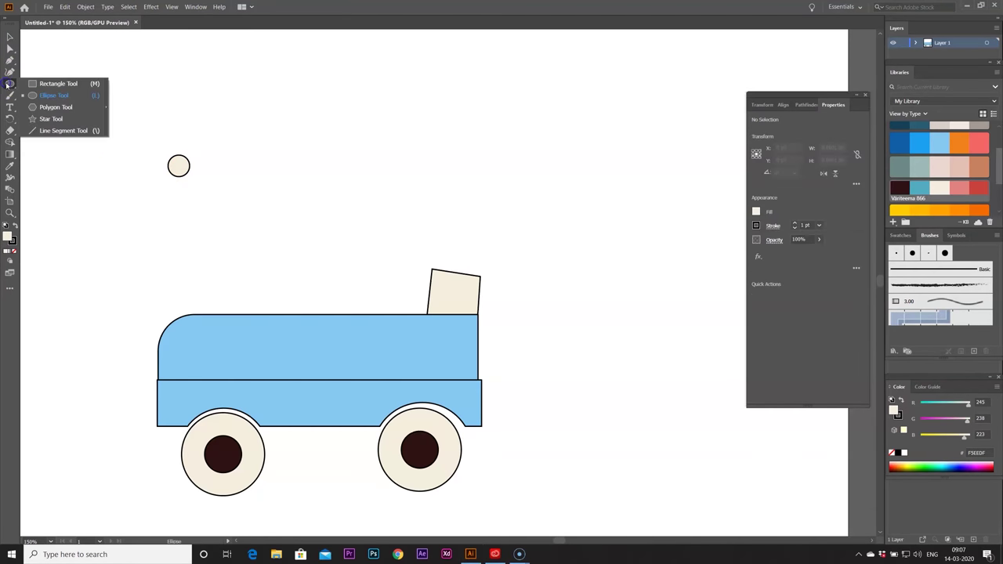
{"action": "left_click", "coordinate": [34, 81]}
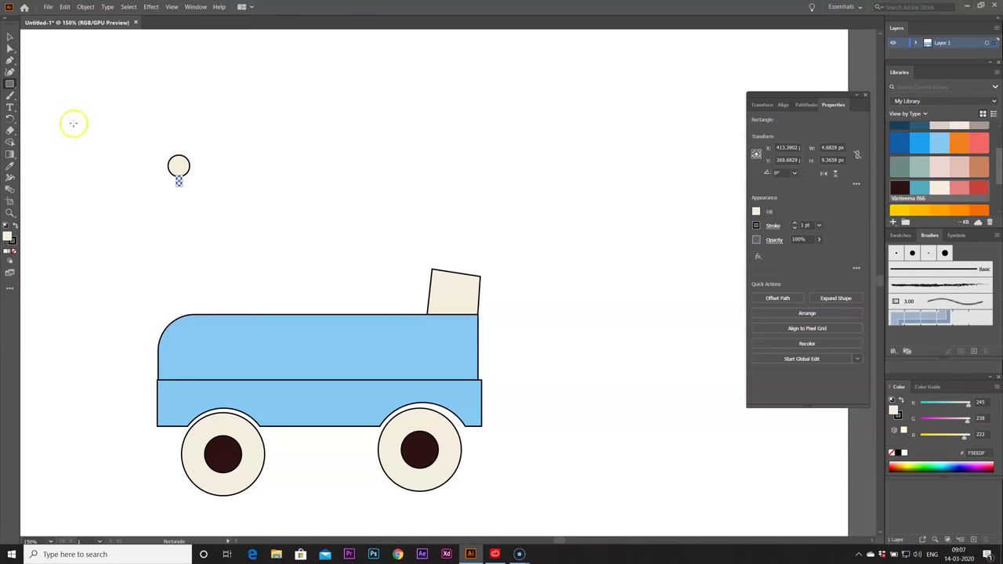
{"action": "left_click", "coordinate": [9, 37]}
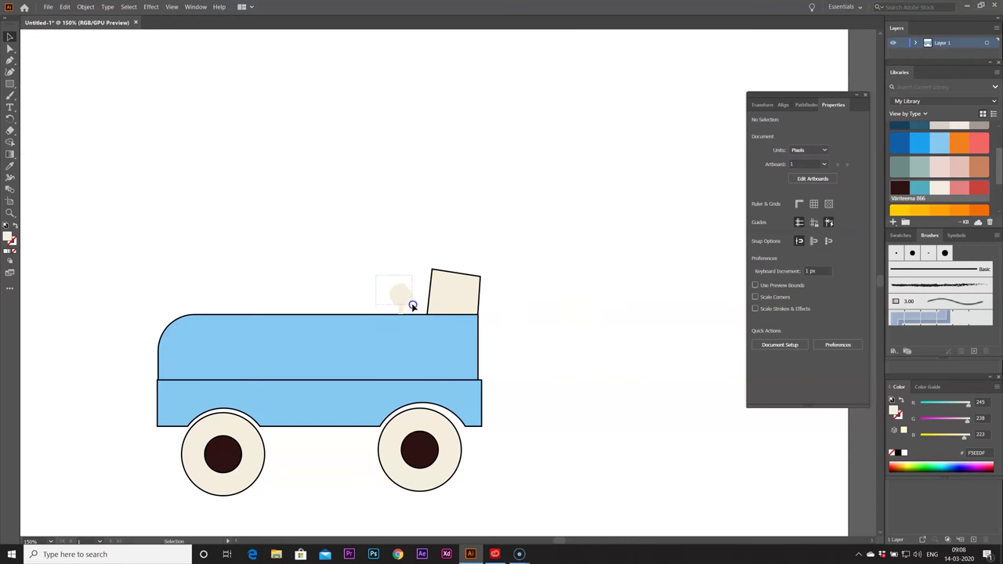
Step: Group the small circle and its stem in front of the backrest
{"action": "left_click_drag", "start_coordinate": [415, 309], "coordinate": [414, 308]}
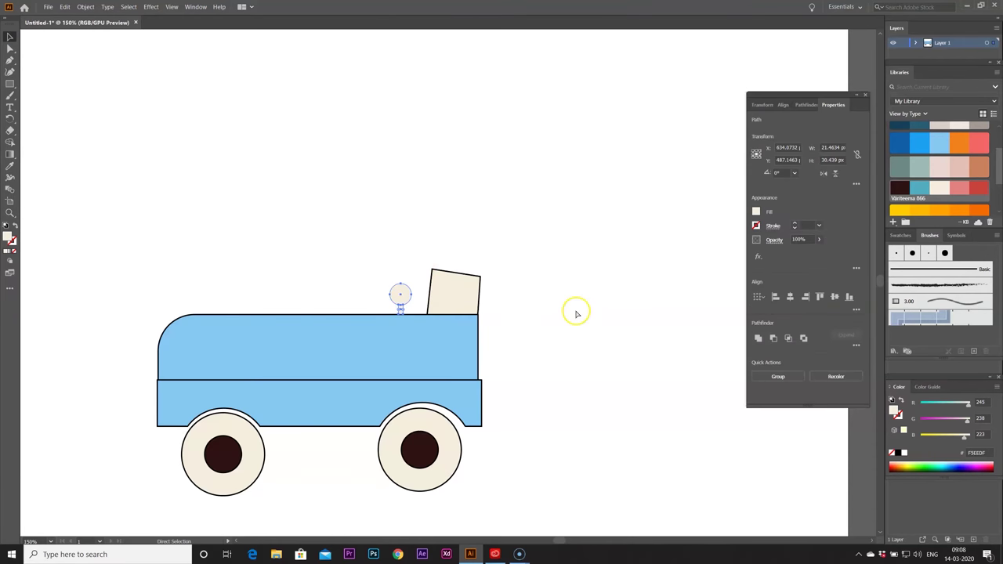
{"action": "key", "text": "ctrl+g"}
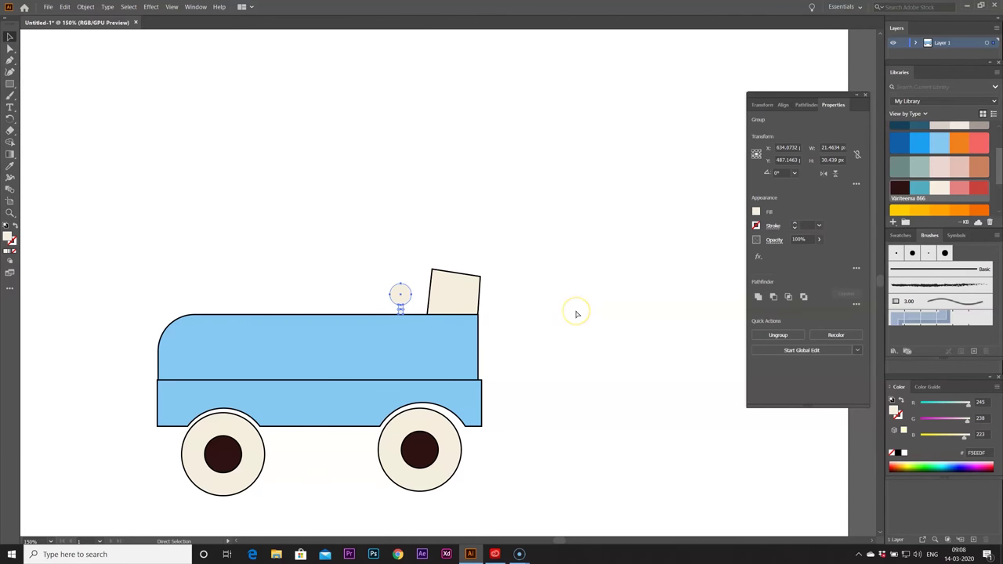
{"action": "left_click", "coordinate": [576, 315]}
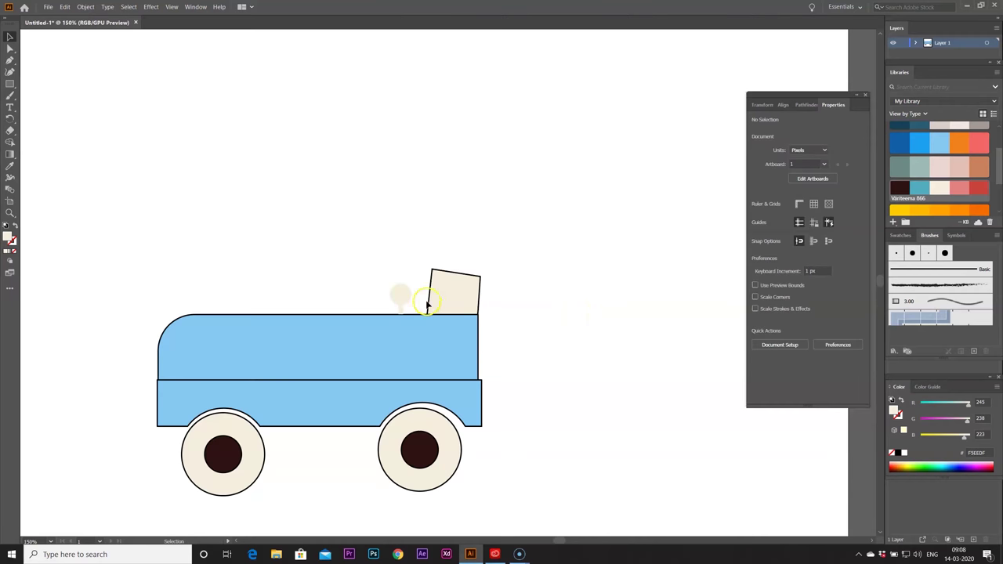
{"action": "left_click_drag", "start_coordinate": [421, 302], "coordinate": [398, 298]}
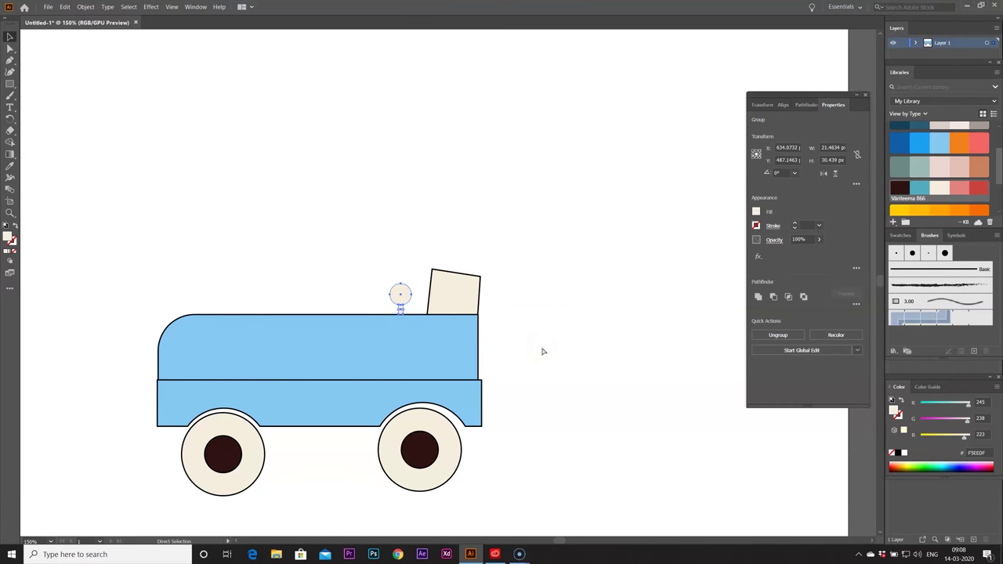
{"action": "left_click", "coordinate": [542, 351]}
{"action": "left_click", "coordinate": [406, 295]}
{"action": "left_click", "coordinate": [550, 345]}
{"action": "left_click", "coordinate": [405, 300]}
{"action": "left_click", "coordinate": [547, 330]}
Step: Fill the circle-and-stem group with grey-brown A69992
{"action": "left_click", "coordinate": [403, 298]}
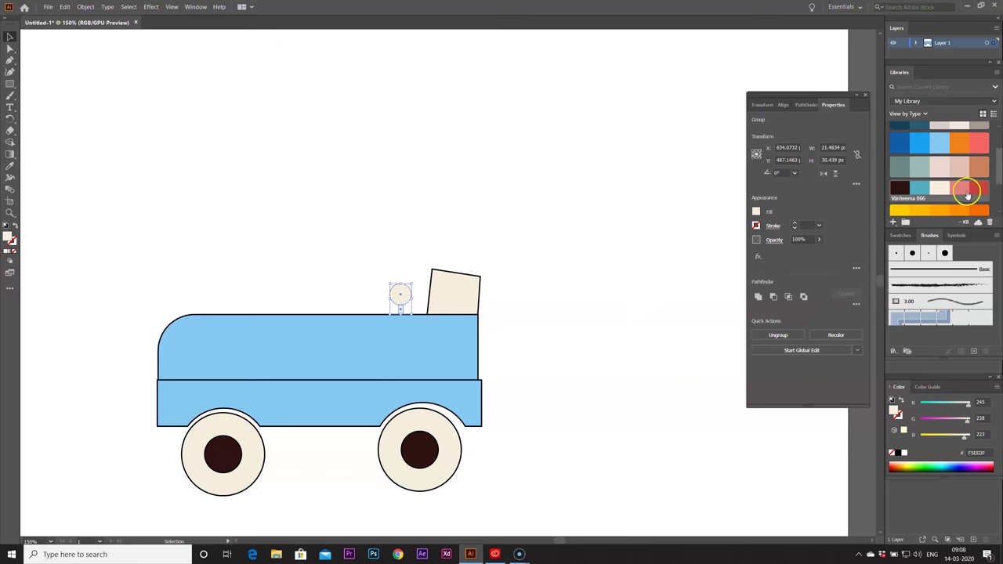
{"action": "scroll", "coordinate": [961, 191], "scroll_direction": "up", "scroll_amount": 3}
{"action": "left_click", "coordinate": [943, 166]}
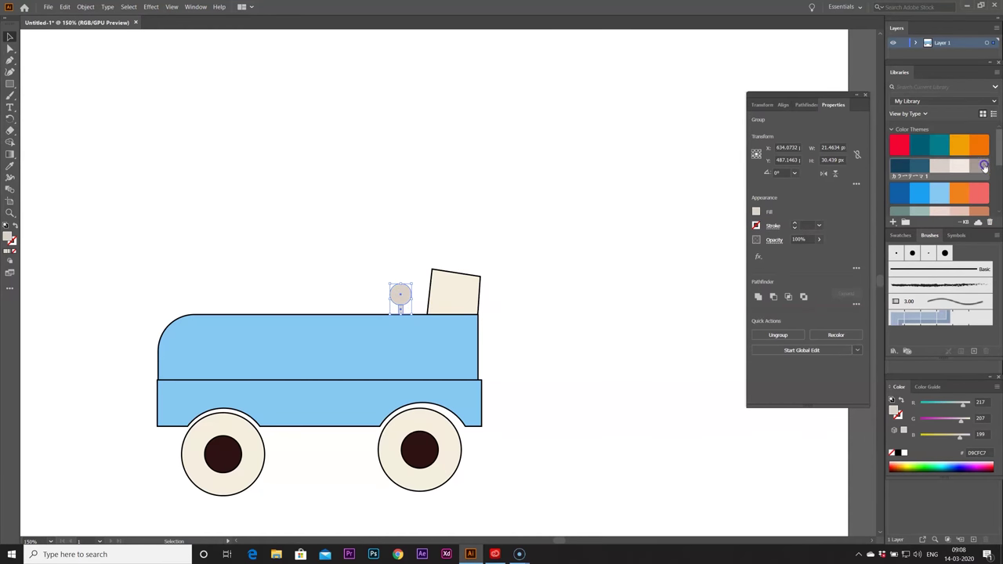
{"action": "left_click", "coordinate": [984, 167]}
{"action": "left_click", "coordinate": [625, 216]}
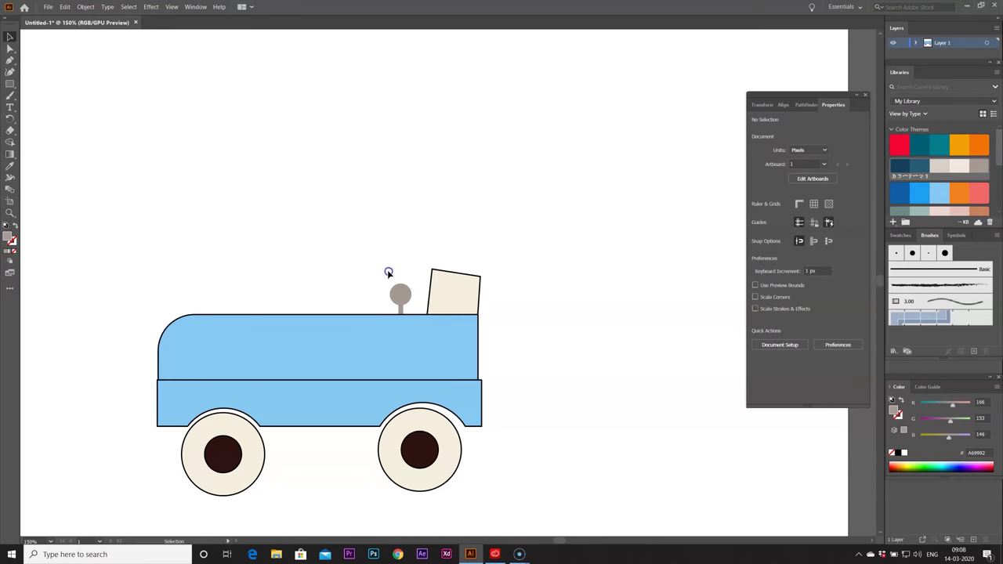
Step: Scale the circle-and-stem group up to about 31 × 44 px, keeping its base on the car body
{"action": "left_click", "coordinate": [397, 282]}
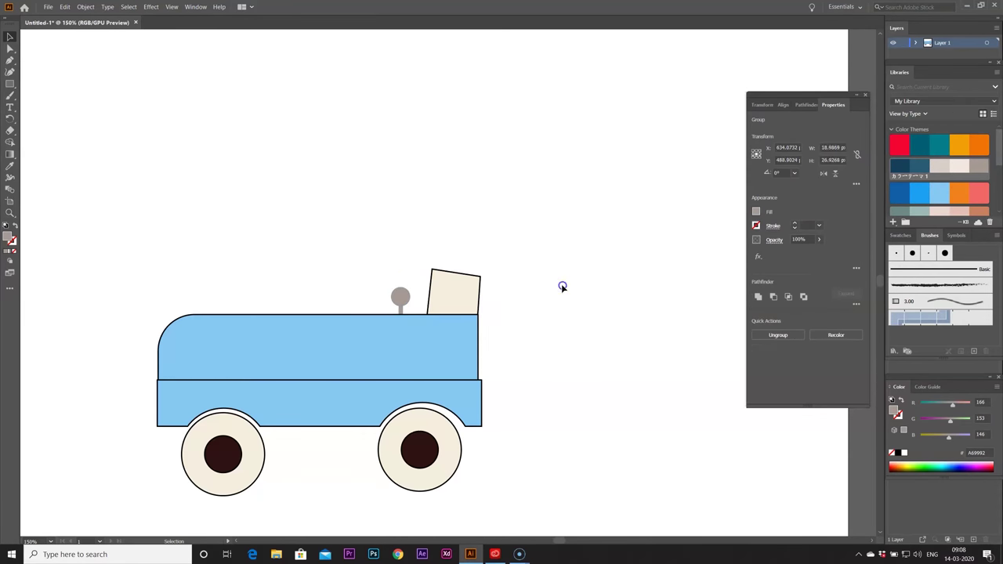
{"action": "left_click", "coordinate": [537, 297]}
{"action": "left_click_drag", "start_coordinate": [385, 272], "coordinate": [405, 288]}
{"action": "left_click", "coordinate": [554, 289]}
{"action": "left_click", "coordinate": [576, 324]}
{"action": "left_click", "coordinate": [395, 287]}
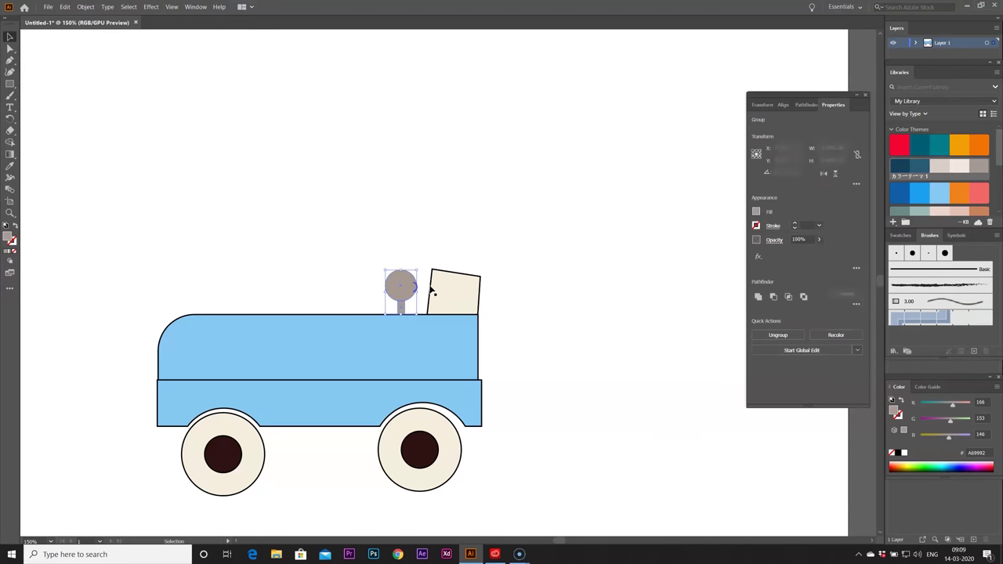
Step: Recolour the circle-and-stem group with pink E08380 from the library colour themes
{"action": "scroll", "coordinate": [953, 175], "scroll_direction": "down", "scroll_amount": 3}
{"action": "scroll", "coordinate": [945, 185], "scroll_direction": "up", "scroll_amount": 3}
{"action": "scroll", "coordinate": [940, 190], "scroll_direction": "down", "scroll_amount": 2}
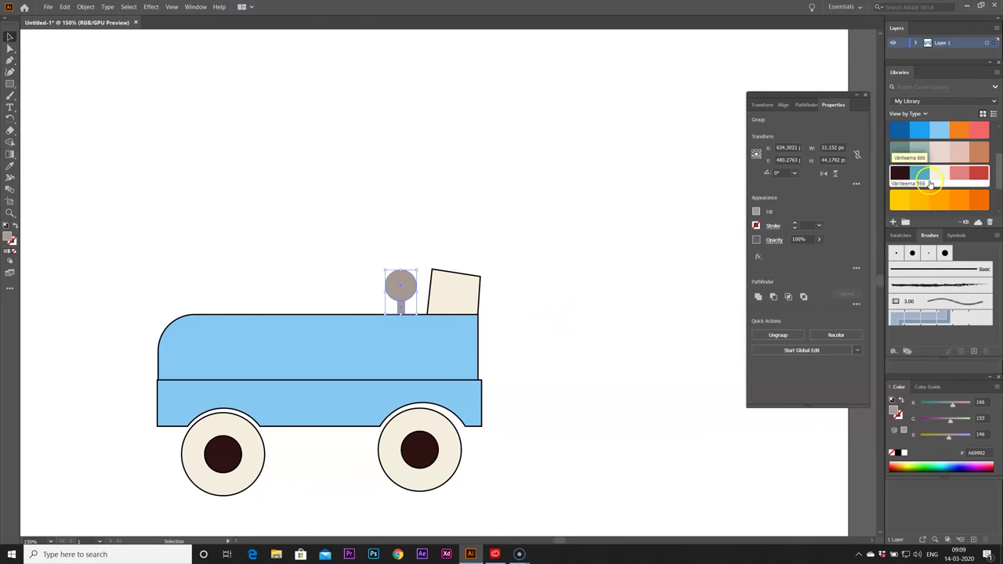
{"action": "left_click", "coordinate": [921, 174]}
{"action": "left_click", "coordinate": [900, 176]}
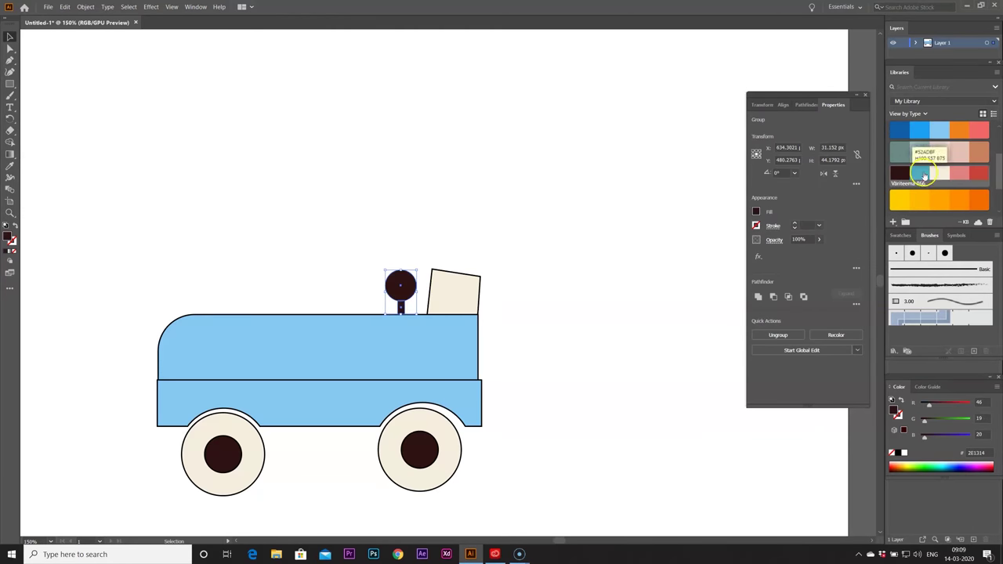
{"action": "left_click", "coordinate": [959, 173]}
{"action": "scroll", "coordinate": [949, 173], "scroll_direction": "up", "scroll_amount": 3}
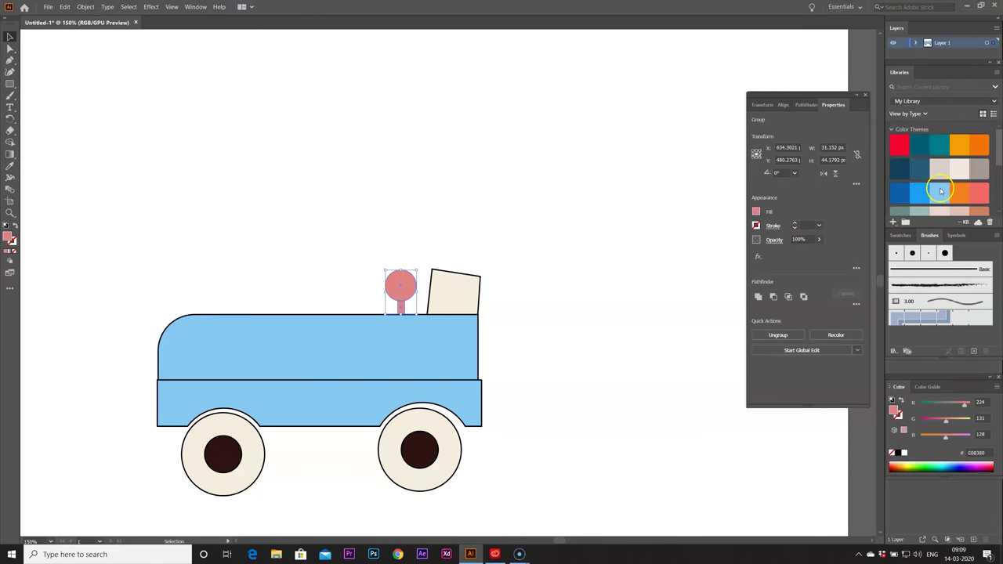
{"action": "left_click", "coordinate": [578, 226]}
Step: Ungroup the pink circle and its stem
{"action": "left_click_drag", "start_coordinate": [381, 262], "coordinate": [406, 289]}
{"action": "left_click", "coordinate": [537, 316]}
{"action": "left_click", "coordinate": [401, 311]}
{"action": "right_click", "coordinate": [409, 291]}
{"action": "left_click", "coordinate": [487, 363]}
{"action": "left_click", "coordinate": [549, 339]}
Step: Widen the stem into a neck, lower the circle slightly onto it and regroup both as a head
{"action": "left_click", "coordinate": [403, 313]}
{"action": "left_click_drag", "start_coordinate": [405, 312], "coordinate": [403, 306]}
{"action": "left_click", "coordinate": [511, 334]}
{"action": "left_click", "coordinate": [405, 297]}
{"action": "left_click", "coordinate": [610, 358]}
{"action": "left_click", "coordinate": [404, 313]}
{"action": "left_click", "coordinate": [408, 288], "text": "shift"}
{"action": "left_click", "coordinate": [512, 336]}
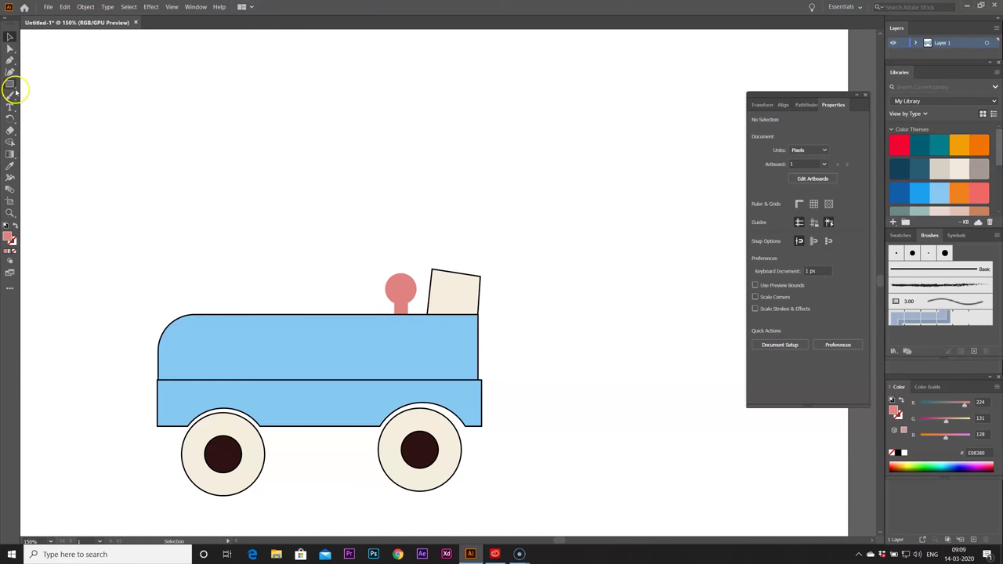
Step: Draw a dark 2E1314 square about 9 × 9 px on the head, with a short line from it to the head's right edge
{"action": "left_click", "coordinate": [11, 85]}
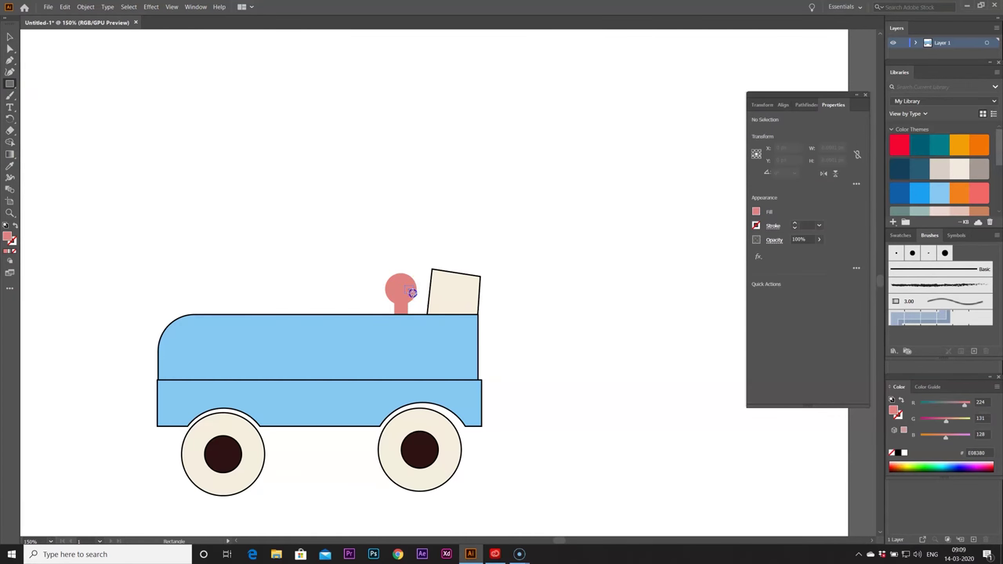
{"action": "left_click", "coordinate": [10, 37]}
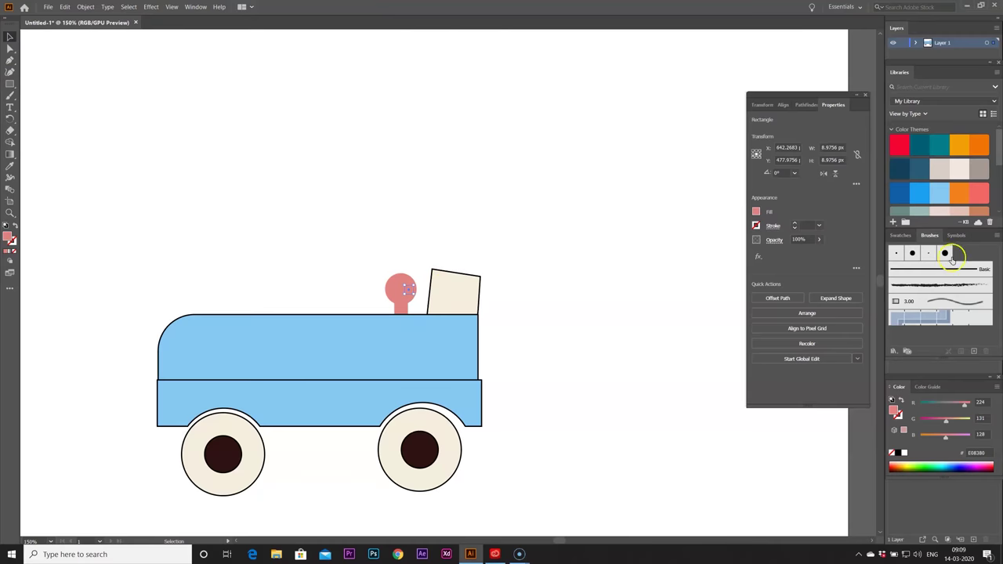
{"action": "left_click", "coordinate": [10, 60]}
{"action": "left_click", "coordinate": [403, 283]}
{"action": "left_click", "coordinate": [390, 283]}
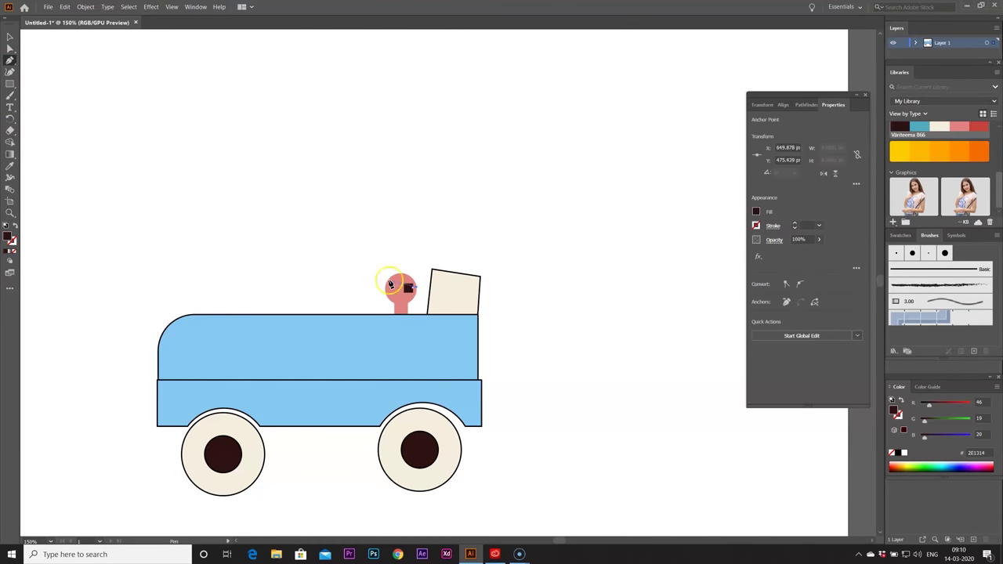
{"action": "left_click", "coordinate": [10, 37]}
{"action": "left_click", "coordinate": [657, 230]}
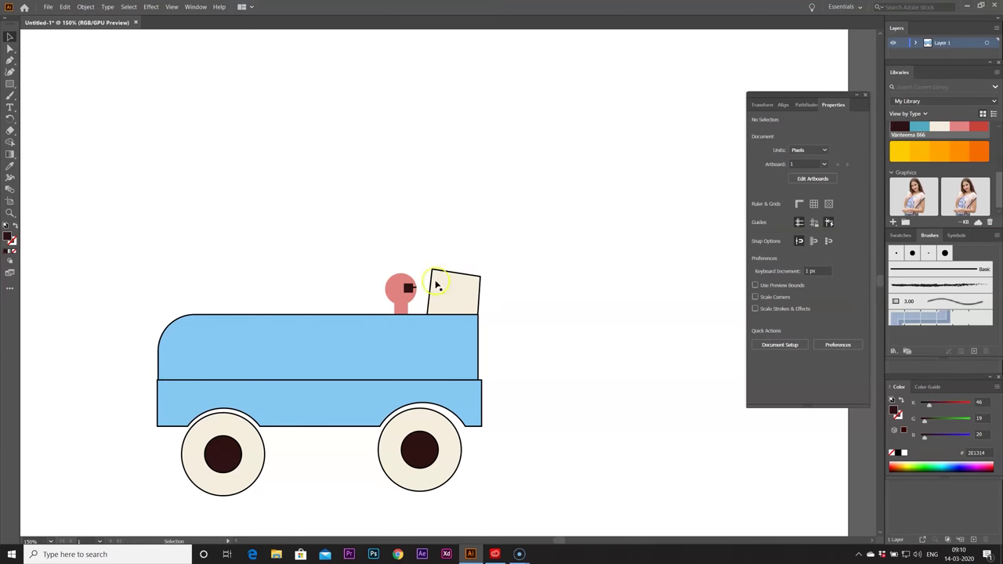
Step: Draw three short hair strands above the head with the Pen tool
{"action": "key", "text": "p"}
{"action": "left_click", "coordinate": [397, 272]}
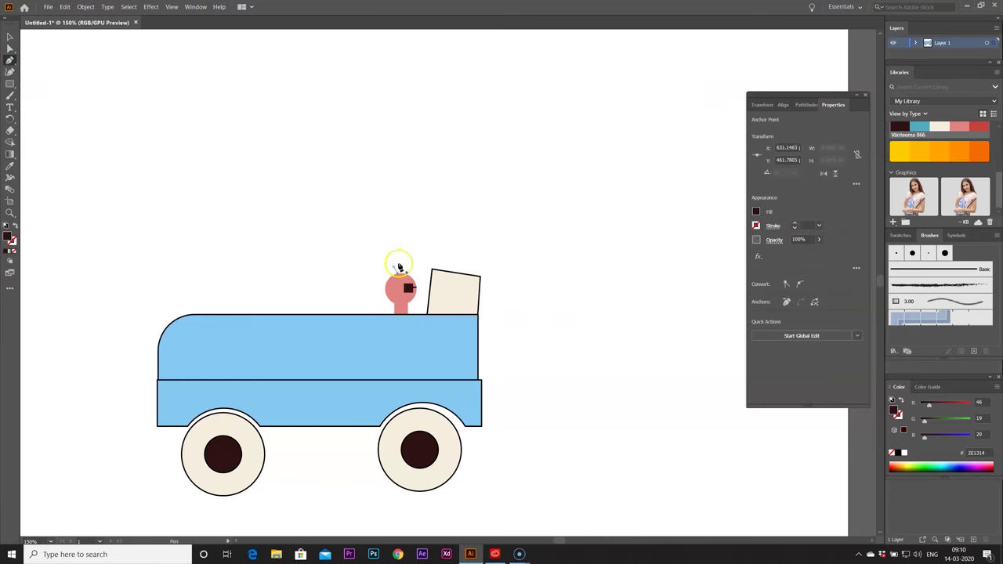
{"action": "left_click", "coordinate": [399, 264]}
{"action": "key", "text": "Escape"}
{"action": "left_click", "coordinate": [405, 273]}
{"action": "left_click", "coordinate": [407, 263]}
Step: Give the hair strands a 1 pt stroke
{"action": "left_click", "coordinate": [10, 37]}
{"action": "left_click", "coordinate": [375, 261]}
{"action": "left_click_drag", "start_coordinate": [375, 260], "coordinate": [414, 269]}
{"action": "left_click", "coordinate": [795, 225]}
{"action": "left_click", "coordinate": [645, 220]}
{"action": "left_click", "coordinate": [406, 267]}
{"action": "left_click", "coordinate": [538, 237]}
Step: Nudge the head-and-neck group 6 px down towards the car body
{"action": "left_click", "coordinate": [403, 307]}
{"action": "key", "text": "Down"}
{"action": "key", "text": "Down"}
{"action": "key", "text": "Down"}
{"action": "key", "text": "Down"}
{"action": "key", "text": "Down"}
{"action": "key", "text": "Down"}
Step: Move the dark square, its short line and the hair strands down onto the head
{"action": "left_click", "coordinate": [410, 290]}
{"action": "left_click", "coordinate": [415, 289]}
{"action": "left_click", "coordinate": [409, 290]}
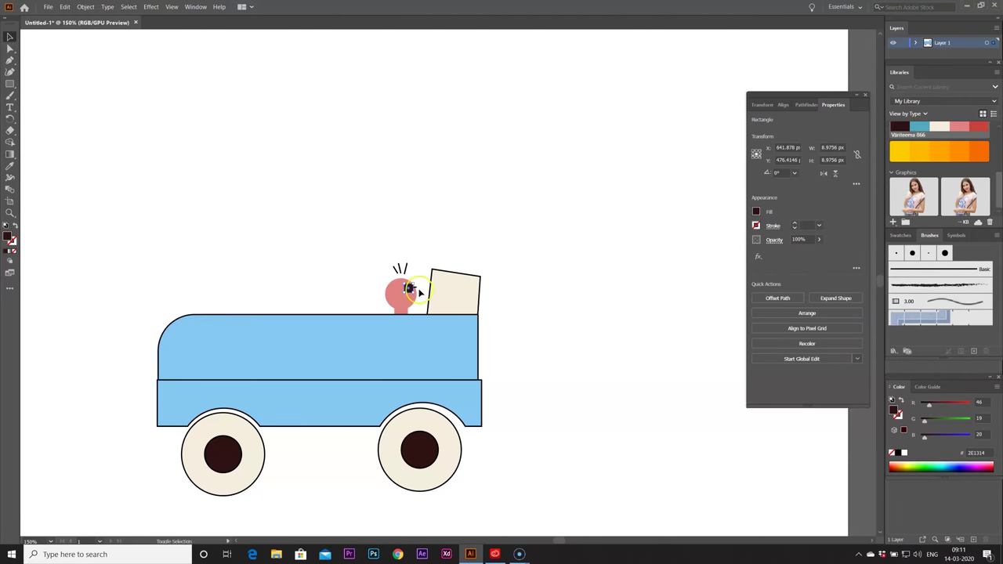
{"action": "left_click", "coordinate": [415, 288], "text": "shift"}
{"action": "left_click", "coordinate": [398, 268]}
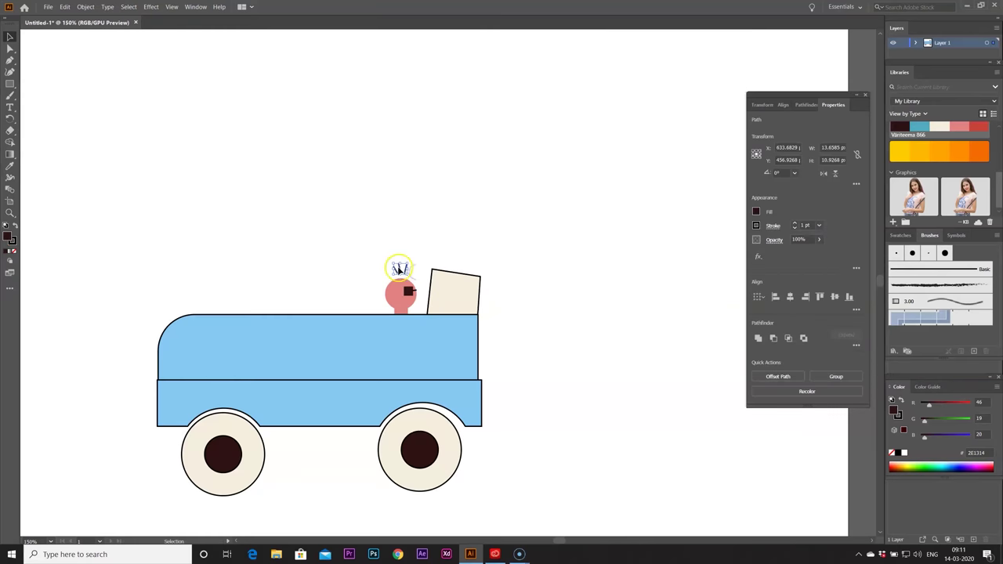
{"action": "left_click", "coordinate": [567, 293]}
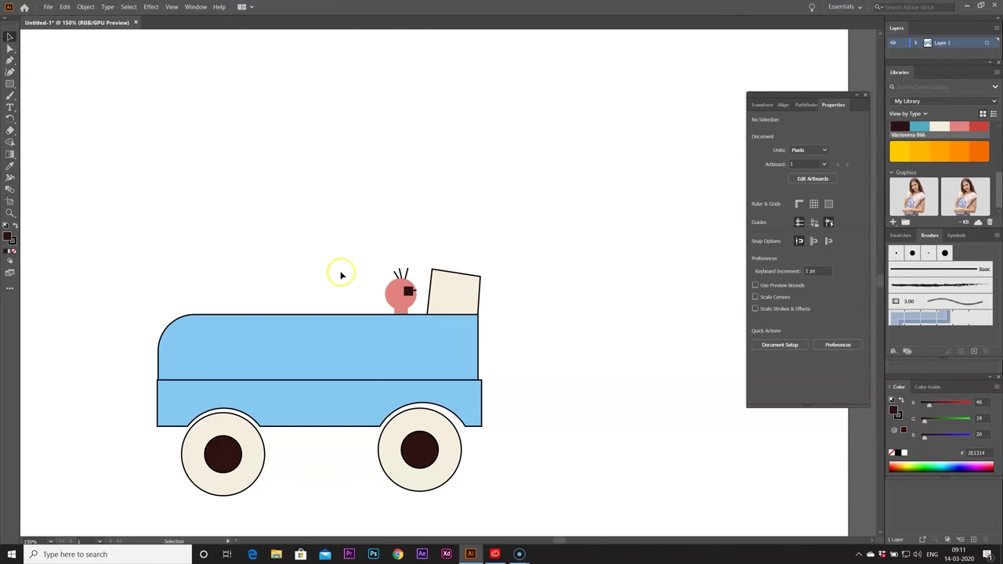
Step: Group the head, dark square, short line and hair strands into one object
{"action": "left_click", "coordinate": [410, 292]}
{"action": "left_click", "coordinate": [403, 298], "text": "shift"}
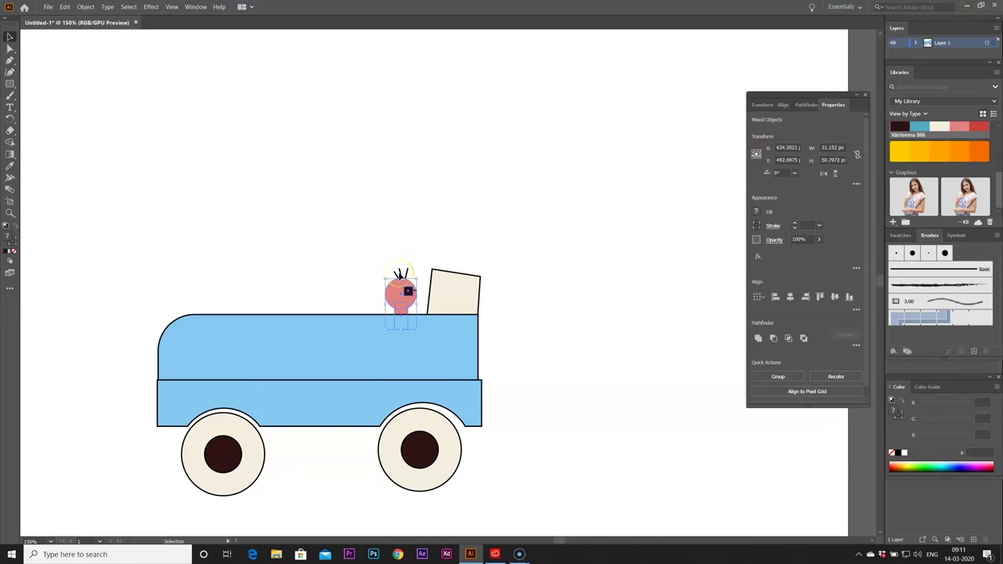
{"action": "key", "text": "ctrl+g"}
{"action": "left_click", "coordinate": [317, 274]}
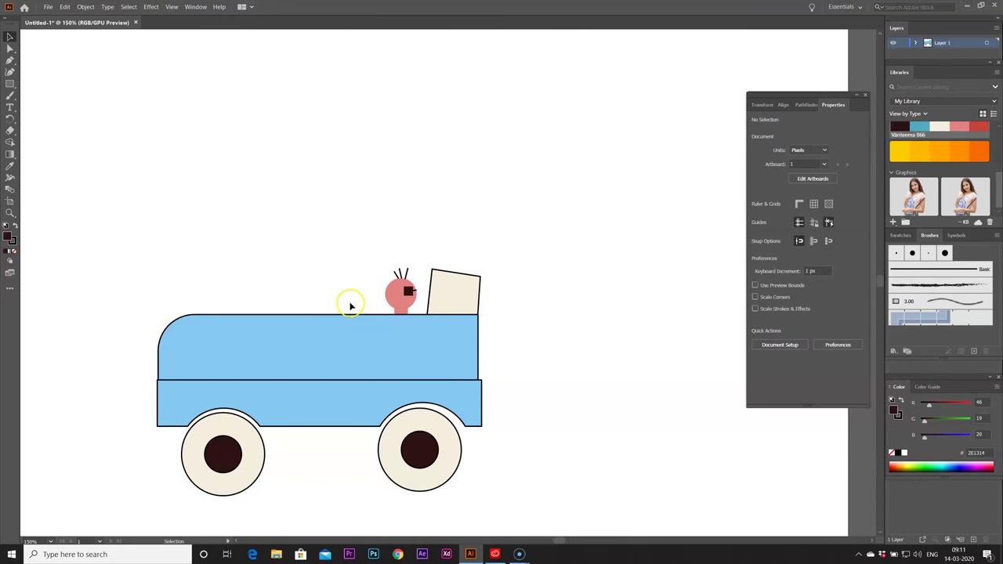
Step: Draw a rectangle about 56 × 10.5 px just above the car body, overlapping the figure's neck
{"action": "left_click", "coordinate": [10, 83]}
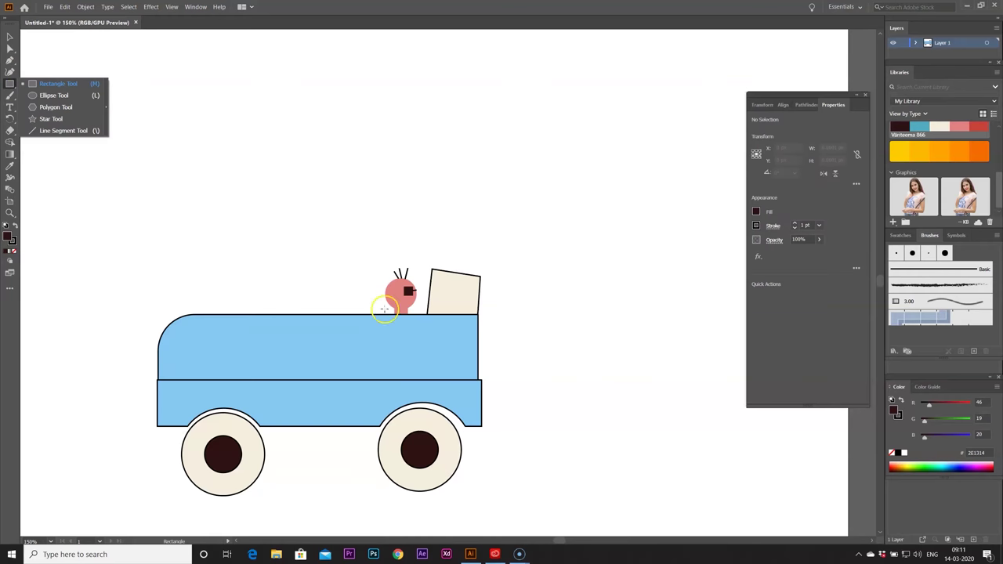
{"action": "left_click_drag", "start_coordinate": [355, 303], "coordinate": [385, 311]}
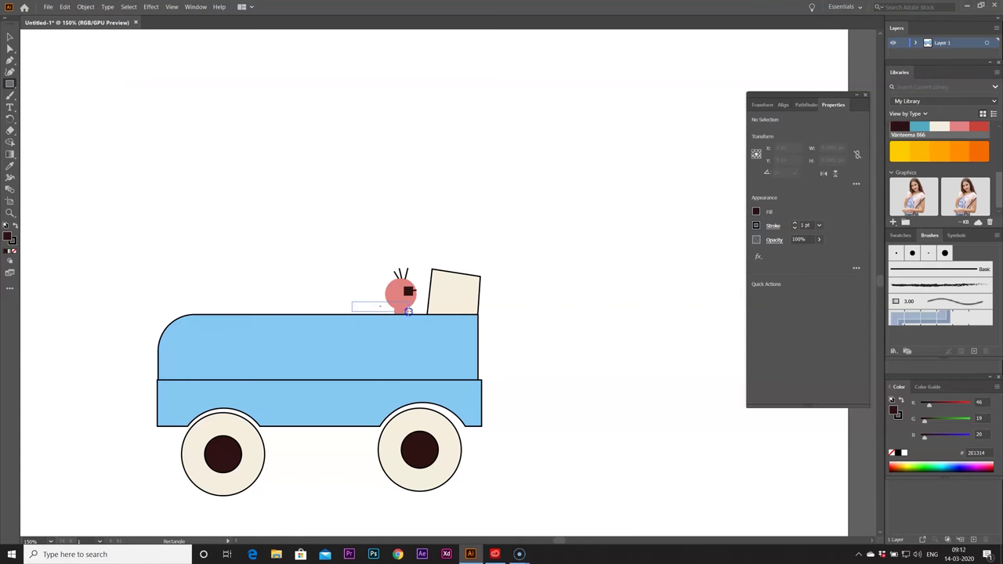
{"action": "left_click_drag", "start_coordinate": [407, 312], "coordinate": [408, 312]}
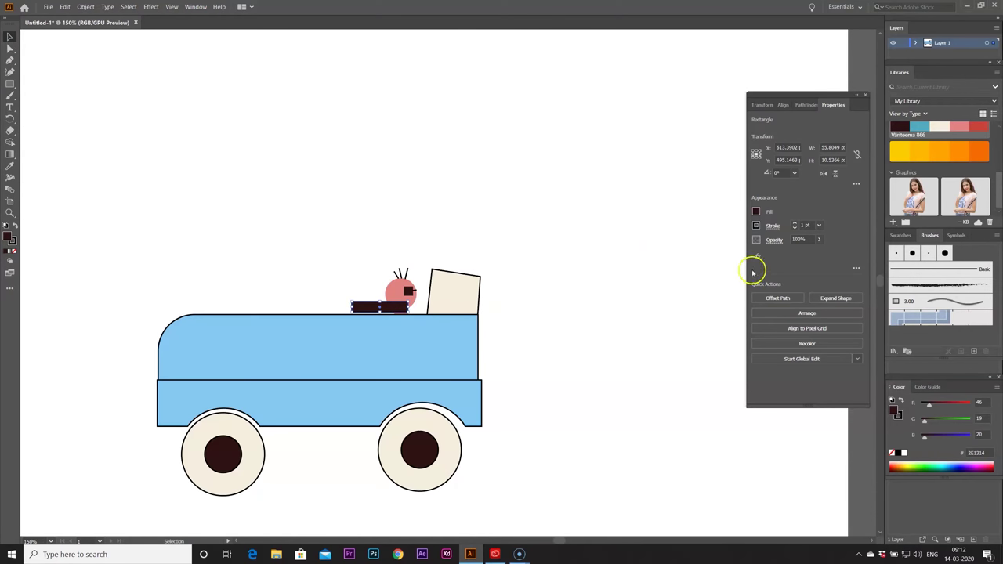
Step: Fill the new rectangle with grey-brown A69992 and remove its stroke
{"action": "scroll", "coordinate": [959, 145], "scroll_direction": "up", "scroll_amount": 3}
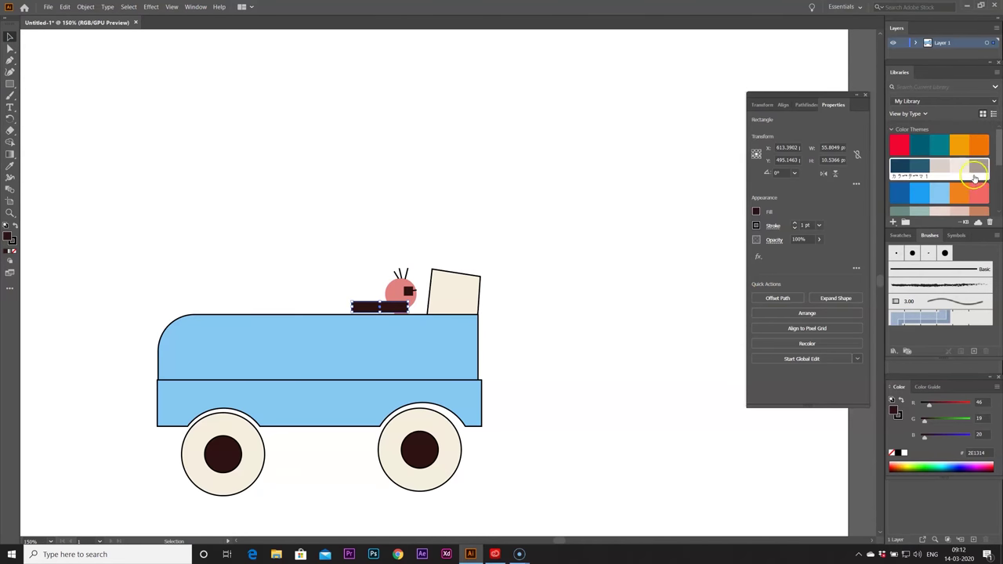
{"action": "left_click", "coordinate": [980, 167]}
{"action": "left_click", "coordinate": [651, 211]}
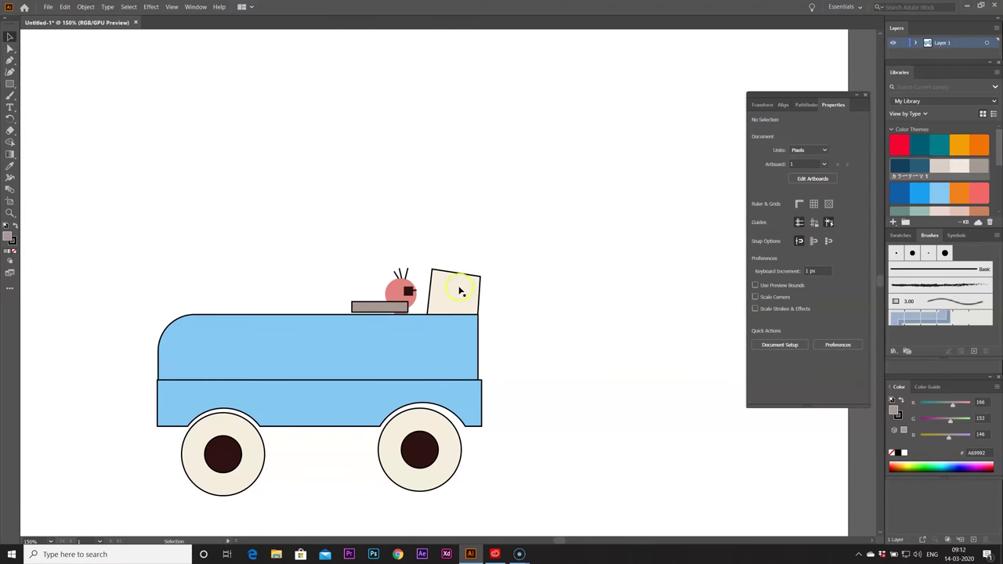
{"action": "left_click", "coordinate": [401, 307]}
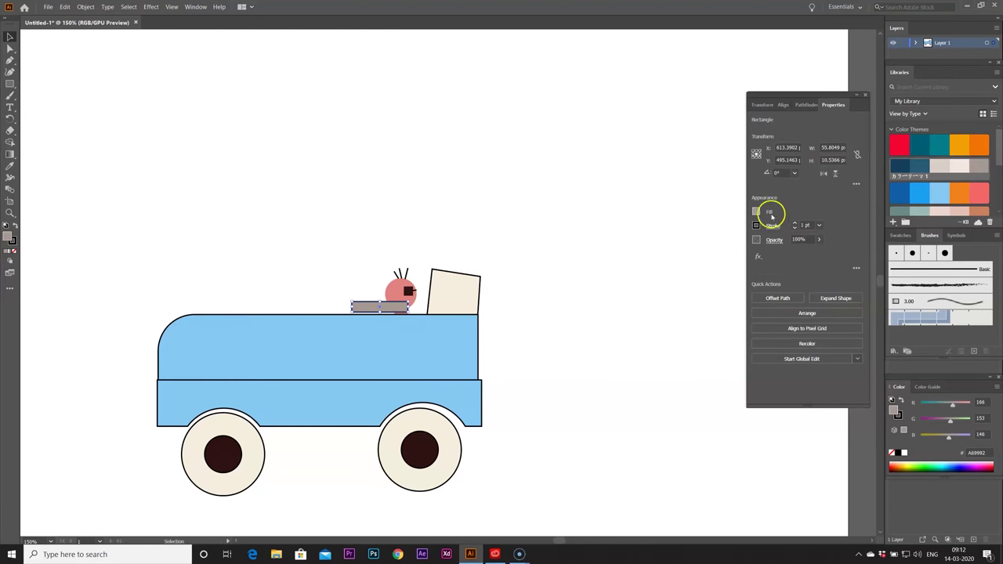
{"action": "left_click", "coordinate": [757, 226]}
{"action": "left_click", "coordinate": [650, 263]}
Step: Round the grey-brown rectangle's corners, rest it on the car body and reduce its height to about 9 px
{"action": "key", "text": "ctrl+plus"}
{"action": "key", "text": "ctrl+plus"}
{"action": "key", "text": "ctrl+plus"}
{"action": "key", "text": "ctrl+plus"}
{"action": "left_click_drag", "start_coordinate": [545, 291], "coordinate": [551, 291]}
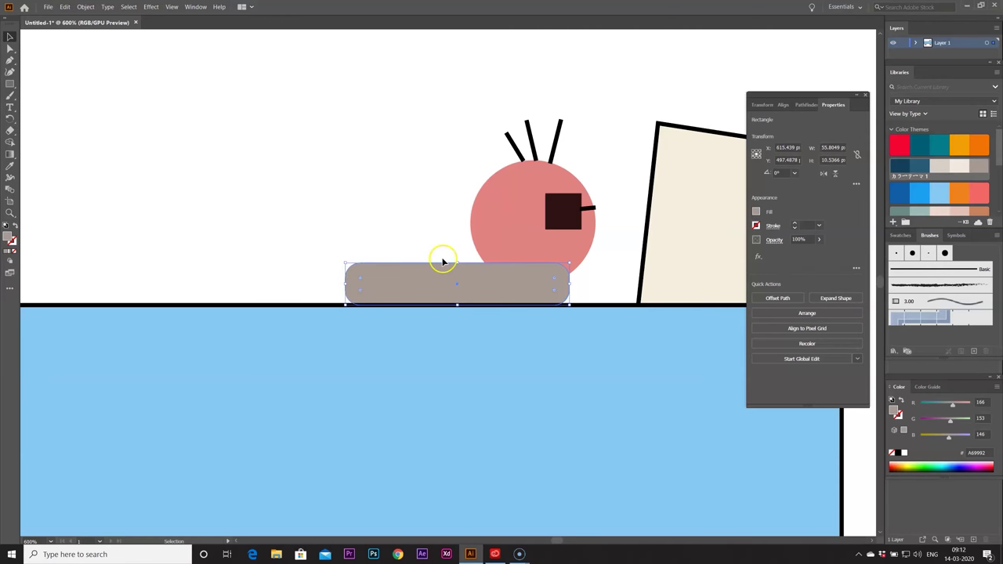
{"action": "left_click_drag", "start_coordinate": [456, 262], "coordinate": [459, 269]}
Step: Square off the two corners at the left end of the grey-brown rectangle
{"action": "left_click", "coordinate": [408, 210]}
{"action": "left_click", "coordinate": [385, 280]}
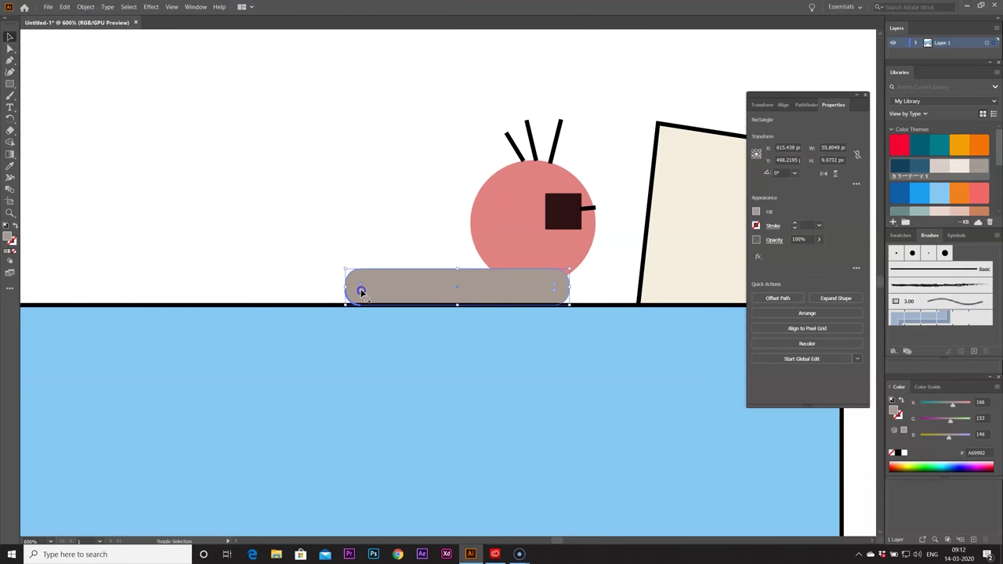
{"action": "left_click_drag", "start_coordinate": [361, 287], "coordinate": [288, 272]}
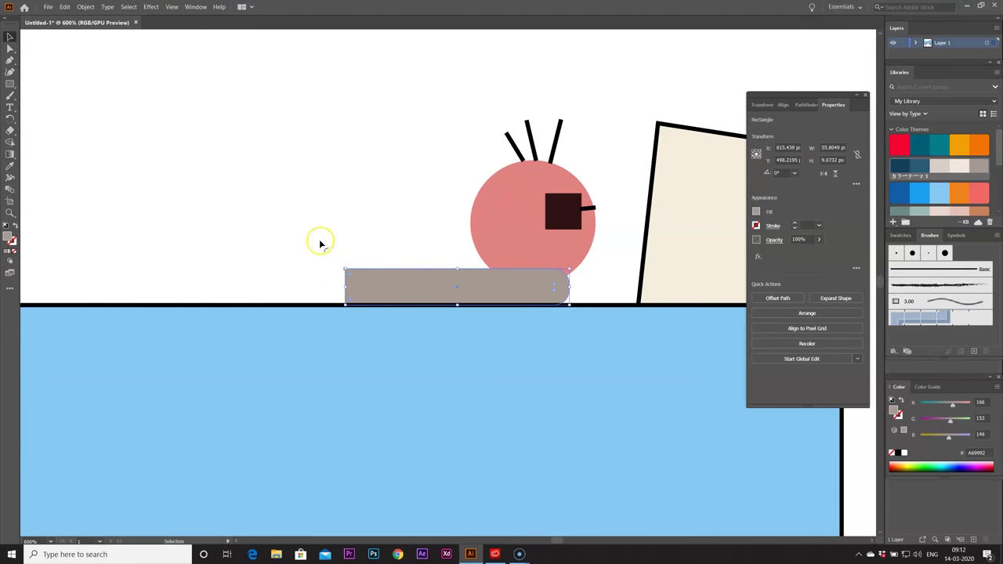
{"action": "key", "text": "ctrl+minus"}
{"action": "key", "text": "ctrl+minus"}
{"action": "key", "text": "ctrl+minus"}
{"action": "key", "text": "ctrl+minus"}
{"action": "left_click", "coordinate": [403, 189]}
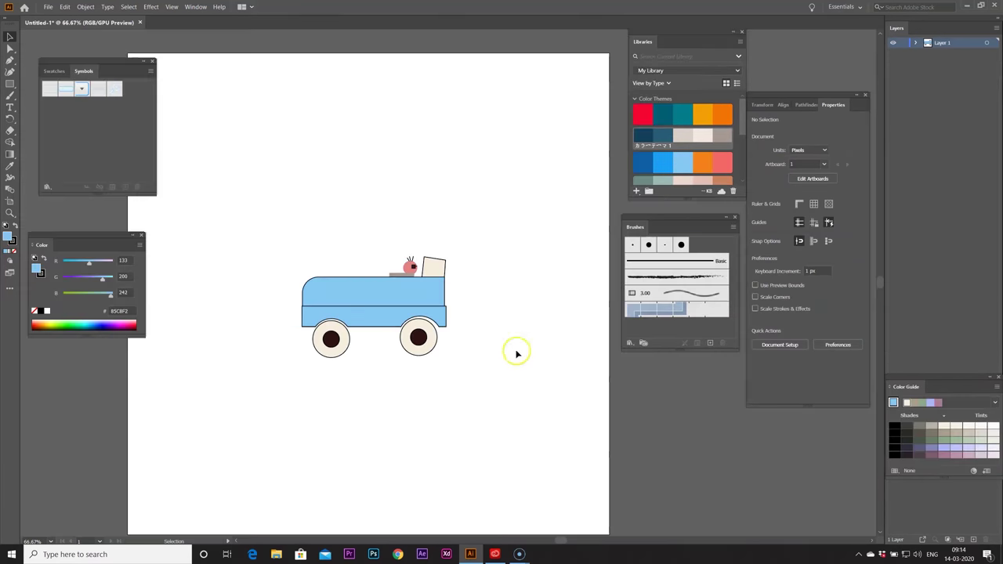
{"action": "left_click_drag", "start_coordinate": [323, 247], "coordinate": [269, 237]}
{"action": "left_click", "coordinate": [404, 207]}
{"action": "left_click", "coordinate": [403, 274]}
{"action": "left_click", "coordinate": [525, 293]}
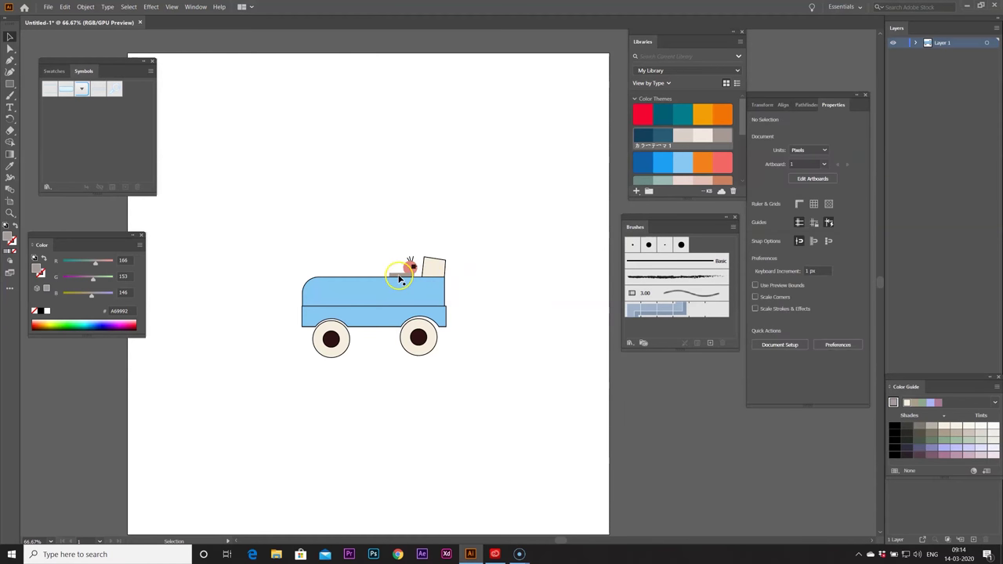
{"action": "left_click", "coordinate": [399, 276]}
{"action": "left_click", "coordinate": [547, 305]}
{"action": "left_click", "coordinate": [522, 291]}
{"action": "left_click", "coordinate": [422, 283]}
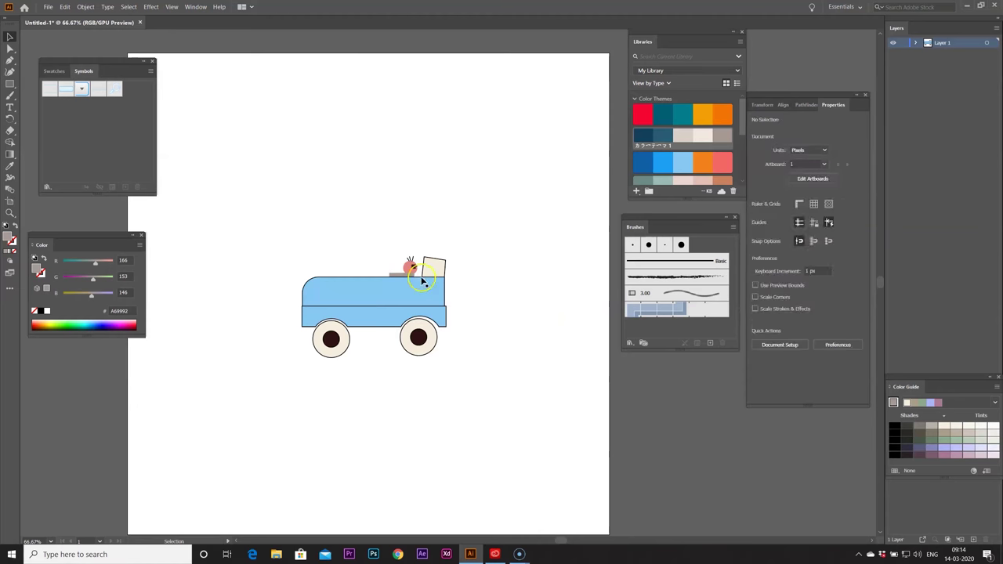
Step: Cut the right wheel group out of the car drawing
{"action": "left_click", "coordinate": [426, 347]}
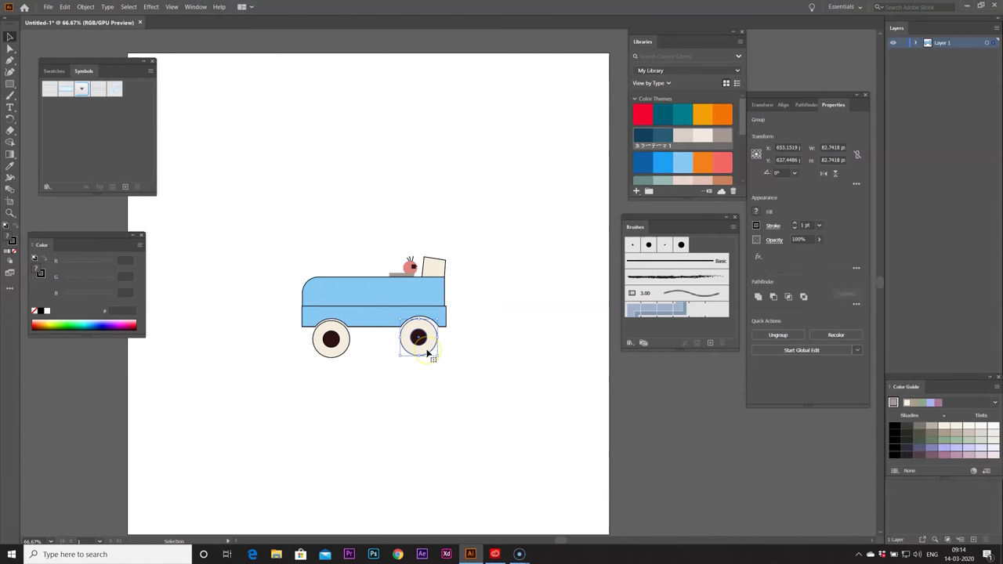
{"action": "key", "text": "a"}
{"action": "left_click", "coordinate": [537, 365]}
{"action": "key", "text": "Delete"}
{"action": "key", "text": "v"}
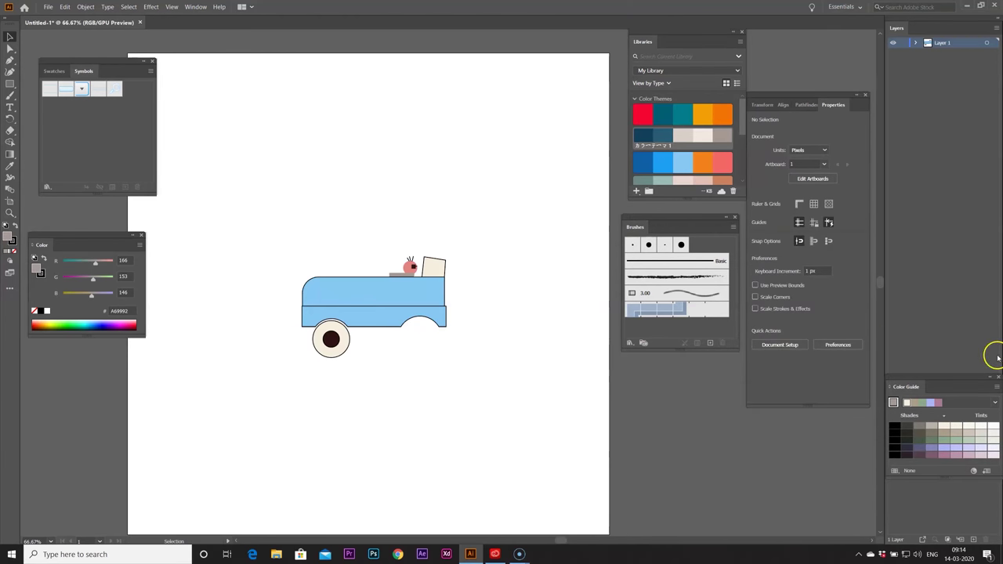
Step: Undock the Color Guide panel and create a new layer named Front Tyre above Layer 1
{"action": "left_click", "coordinate": [936, 182]}
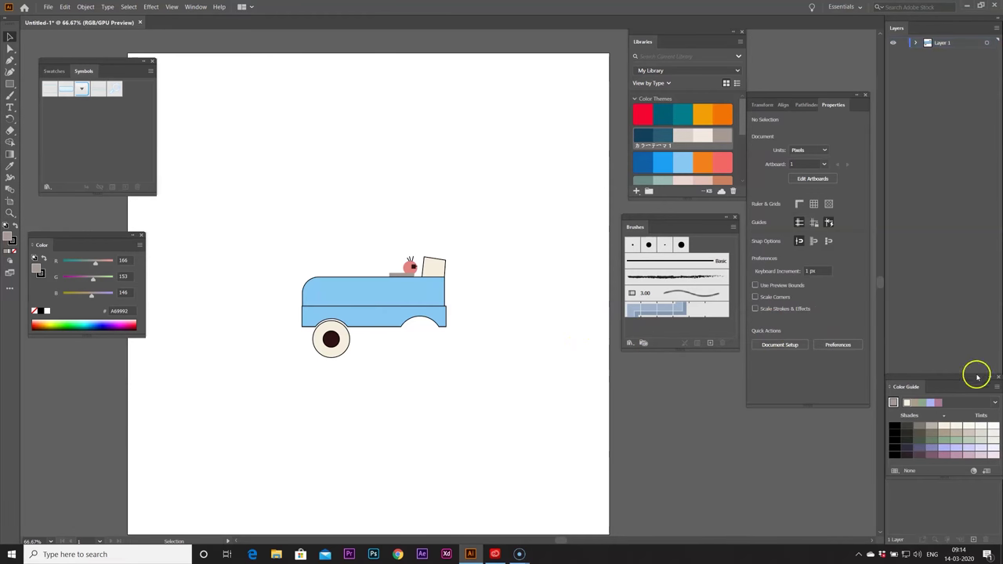
{"action": "left_click_drag", "start_coordinate": [986, 382], "coordinate": [734, 417]}
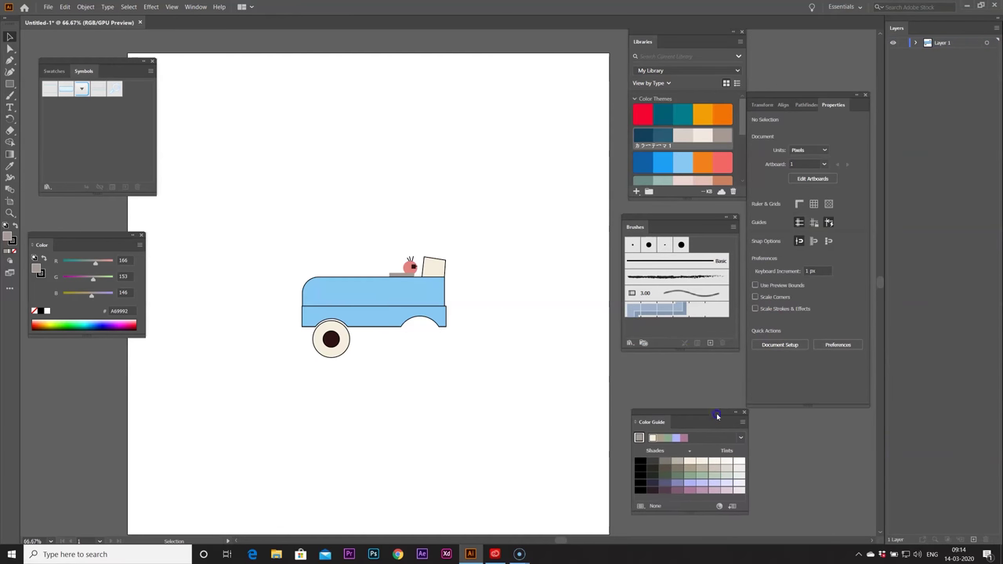
{"action": "left_click", "coordinate": [972, 541]}
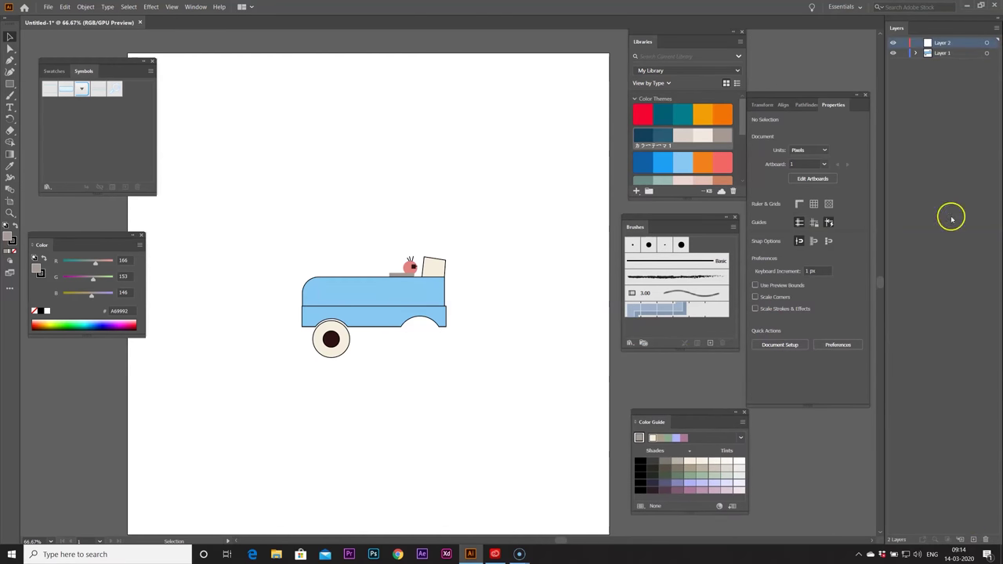
{"action": "double_click", "coordinate": [944, 43]}
{"action": "type", "text": "Front Tyre"}
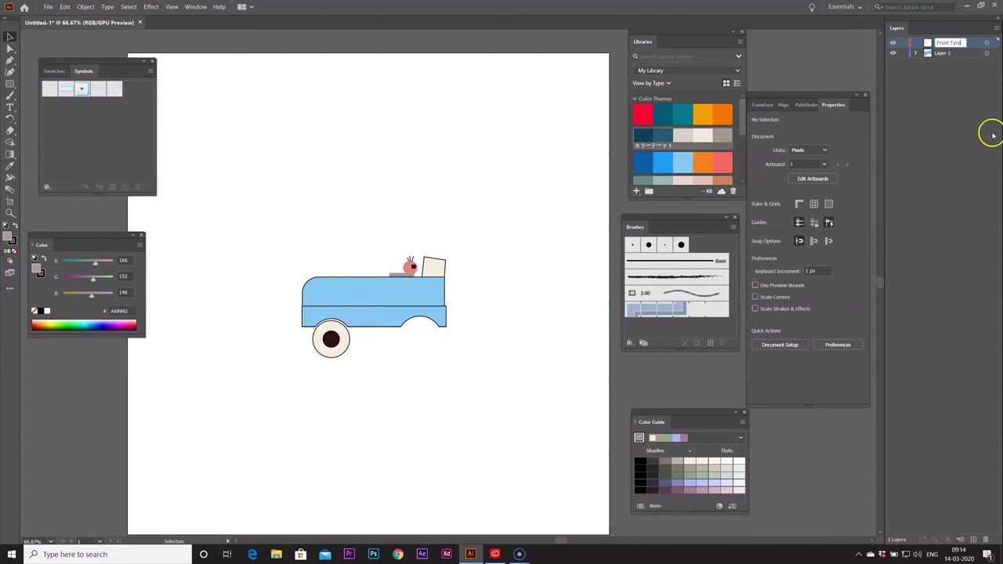
{"action": "key", "text": "Return"}
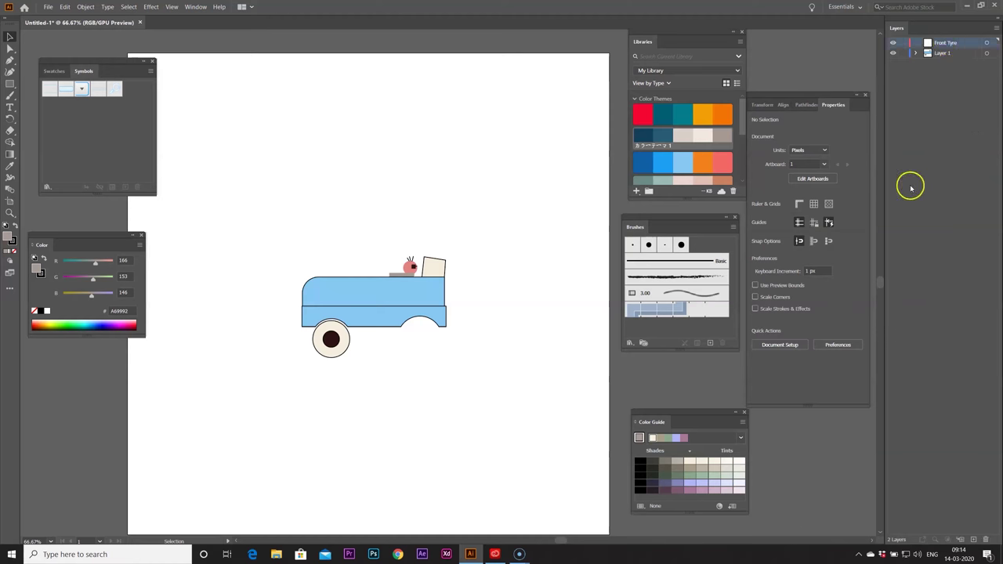
Step: Paste the cut wheel in place on the Front Tyre layer and cut the left wheel
{"action": "key", "text": "ctrl+f"}
{"action": "left_click", "coordinate": [481, 349]}
{"action": "left_click", "coordinate": [345, 346]}
{"action": "key", "text": "ctrl+x"}
Step: Create a layer named Back Tyre below Front Tyre and paste the left wheel in place on it
{"action": "left_click", "coordinate": [973, 540]}
{"action": "double_click", "coordinate": [945, 53]}
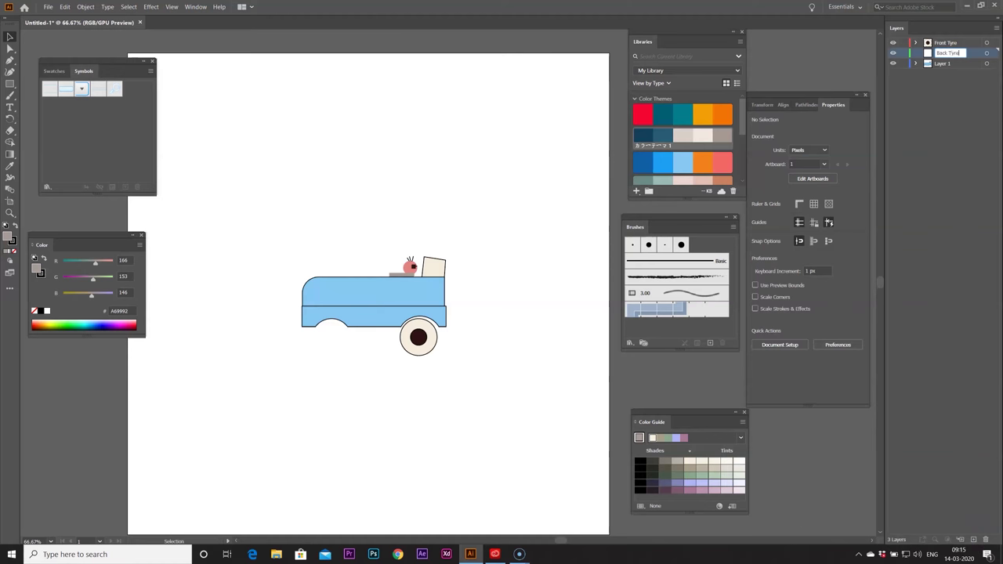
{"action": "key", "text": "Return"}
{"action": "key", "text": "ctrl+f"}
Step: Create a layer named Muffire above Layer 1 and paste the cut grey muffler in place on it
{"action": "left_click", "coordinate": [477, 290]}
{"action": "key", "text": "ctrl+l"}
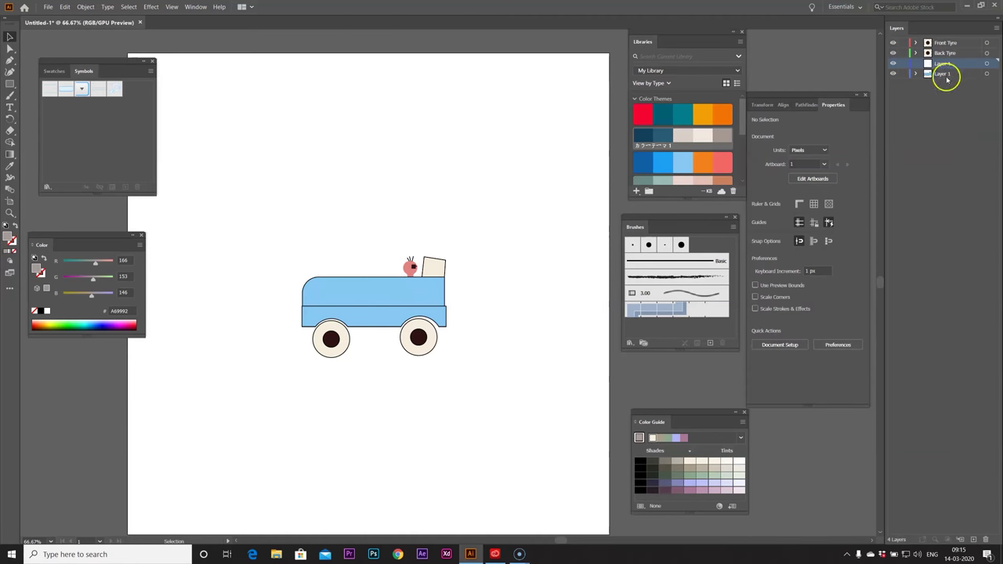
{"action": "double_click", "coordinate": [946, 65]}
{"action": "type", "text": "Muffire"}
{"action": "key", "text": "Return"}
{"action": "key", "text": "ctrl+f"}
{"action": "left_click", "coordinate": [531, 216]}
Step: Try to unite the car's body shapes and the backrest into one shape, undoing the merge
{"action": "left_click", "coordinate": [405, 279]}
{"action": "left_click", "coordinate": [435, 312], "text": "shift"}
{"action": "left_click", "coordinate": [435, 267], "text": "shift"}
{"action": "left_click", "coordinate": [500, 228]}
{"action": "left_click", "coordinate": [435, 267]}
{"action": "left_click", "coordinate": [431, 292], "text": "shift"}
{"action": "left_click", "coordinate": [427, 320], "text": "shift"}
{"action": "left_click", "coordinate": [759, 339]}
{"action": "left_click", "coordinate": [556, 304]}
{"action": "key", "text": "ctrl+z"}
{"action": "left_click", "coordinate": [493, 277]}
Step: Rename Layer 1 to Car Body and move the Front Tyre layer below it
{"action": "left_click", "coordinate": [943, 64]}
{"action": "double_click", "coordinate": [943, 74]}
{"action": "type", "text": "Car Body"}
{"action": "left_click", "coordinate": [958, 101]}
{"action": "mouse_move", "coordinate": [944, 74]}
{"action": "left_mouse_down"}
{"action": "mouse_move", "coordinate": [944, 58]}
{"action": "mouse_move", "coordinate": [945, 78]}
{"action": "left_mouse_up"}
{"action": "left_click", "coordinate": [949, 43]}
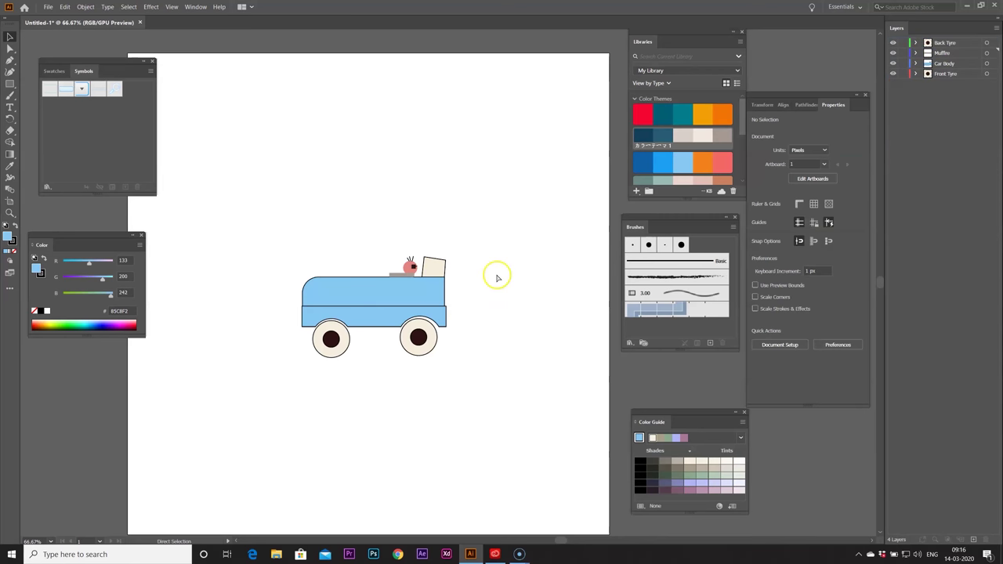
{"action": "key", "text": "ctrl+minus"}
{"action": "key", "text": "ctrl+minus"}
{"action": "key", "text": "ctrl+plus"}
{"action": "key", "text": "ctrl+plus"}
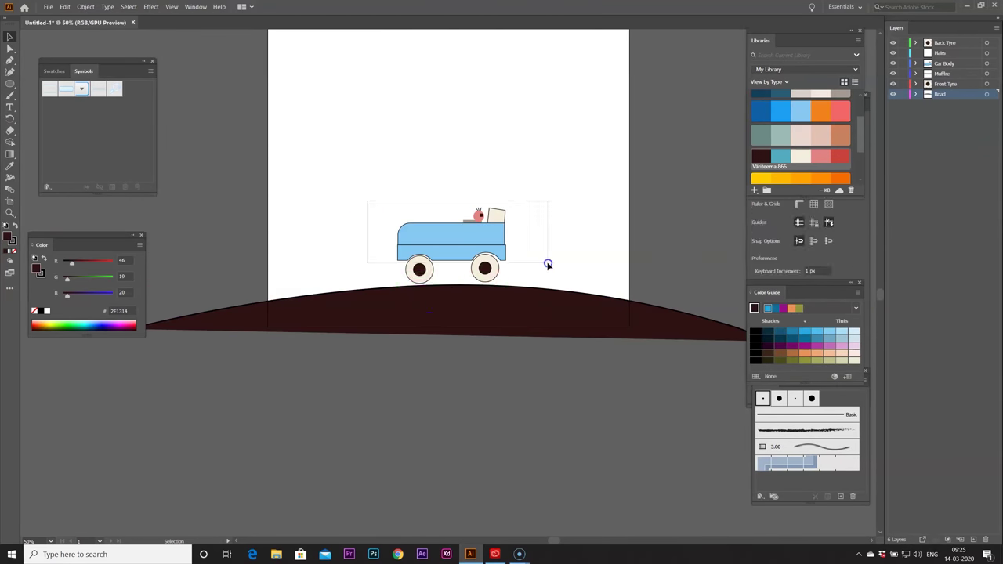
Step: Adjust the corner anchor points of the dark road shape so its lower edge is level
{"action": "key", "text": "ctrl+minus"}
{"action": "key", "text": "ctrl+minus"}
{"action": "key", "text": "ctrl+plus"}
{"action": "key", "text": "ctrl+plus"}
{"action": "key", "text": "ctrl+plus"}
{"action": "left_click_drag", "start_coordinate": [448, 306], "coordinate": [449, 310]}
{"action": "scroll", "coordinate": [502, 308], "scroll_direction": "right", "scroll_amount": 3}
{"action": "scroll", "coordinate": [636, 315], "scroll_direction": "up", "scroll_amount": 2}
{"action": "key", "text": "a"}
{"action": "left_click", "coordinate": [648, 274]}
{"action": "left_click_drag", "start_coordinate": [647, 275], "coordinate": [312, 205]}
{"action": "left_click_drag", "start_coordinate": [272, 291], "coordinate": [300, 219]}
{"action": "key", "text": "ctrl+z"}
{"action": "key", "text": "ctrl+z"}
{"action": "key", "text": "ctrl+z"}
{"action": "key", "text": "ctrl+minus"}
{"action": "key", "text": "ctrl+minus"}
{"action": "key", "text": "ctrl+minus"}
{"action": "key", "text": "ctrl+minus"}
{"action": "key", "text": "ctrl+minus"}
{"action": "key", "text": "ctrl+minus"}
{"action": "left_click_drag", "start_coordinate": [389, 345], "coordinate": [402, 400]}
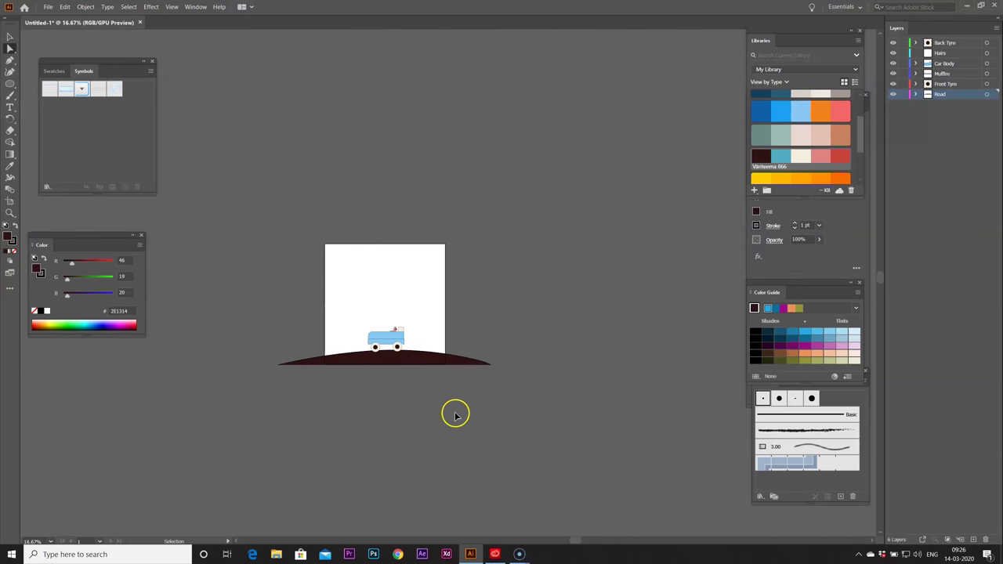
{"action": "scroll", "coordinate": [455, 411], "scroll_direction": "up", "scroll_amount": 2}
{"action": "left_click_drag", "start_coordinate": [470, 402], "coordinate": [480, 371]}
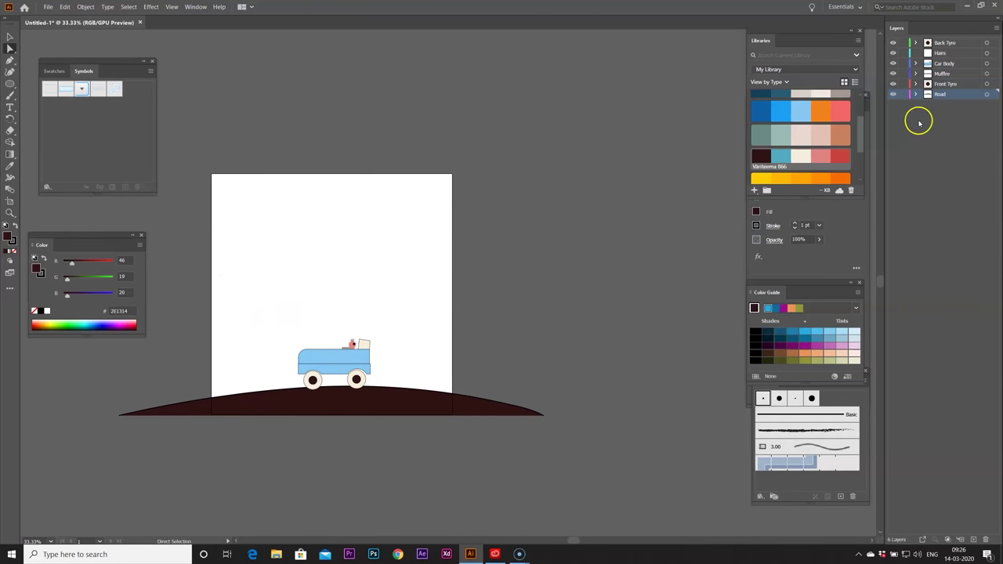
{"action": "key", "text": "ctrl+y"}
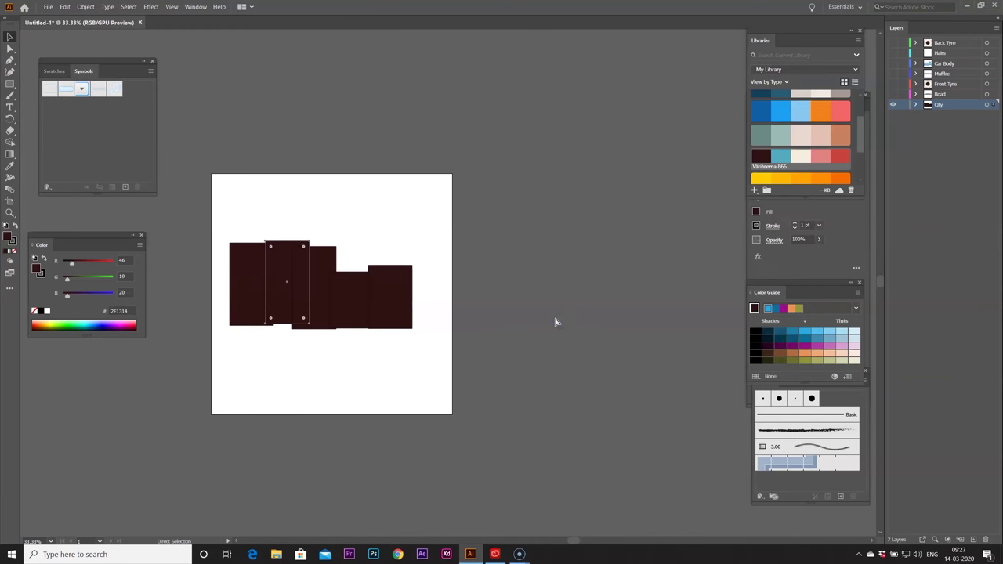
Step: Undo all the dark rectangles drawn on the City layer until the layer is empty
{"action": "key", "text": "ctrl+z"}
{"action": "key", "text": "ctrl+z"}
{"action": "key", "text": "ctrl+z"}
{"action": "key", "text": "ctrl+z"}
{"action": "key", "text": "ctrl+z"}
{"action": "key", "text": "ctrl+z"}
{"action": "key", "text": "ctrl+z"}
{"action": "key", "text": "ctrl+z"}
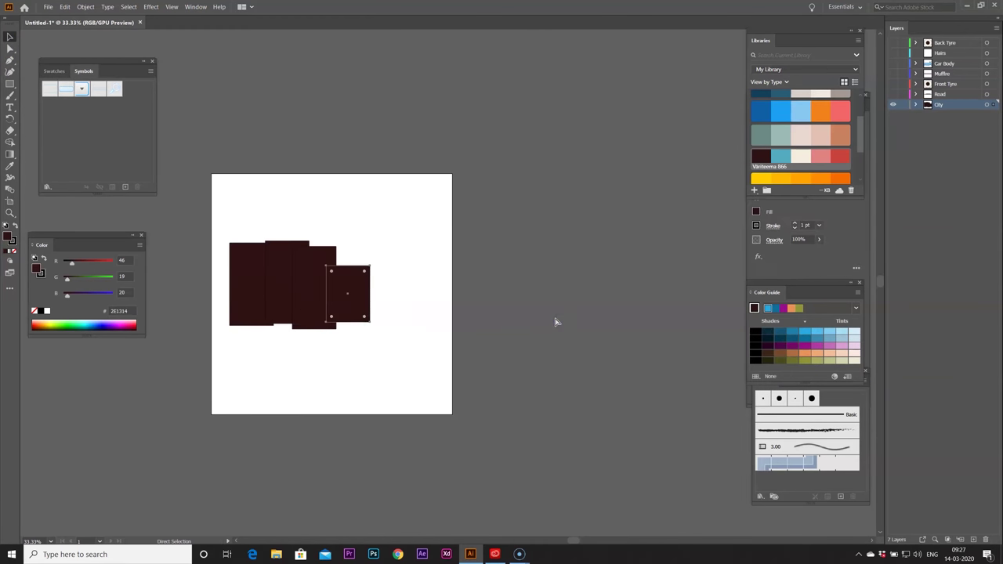
{"action": "key", "text": "ctrl+z"}
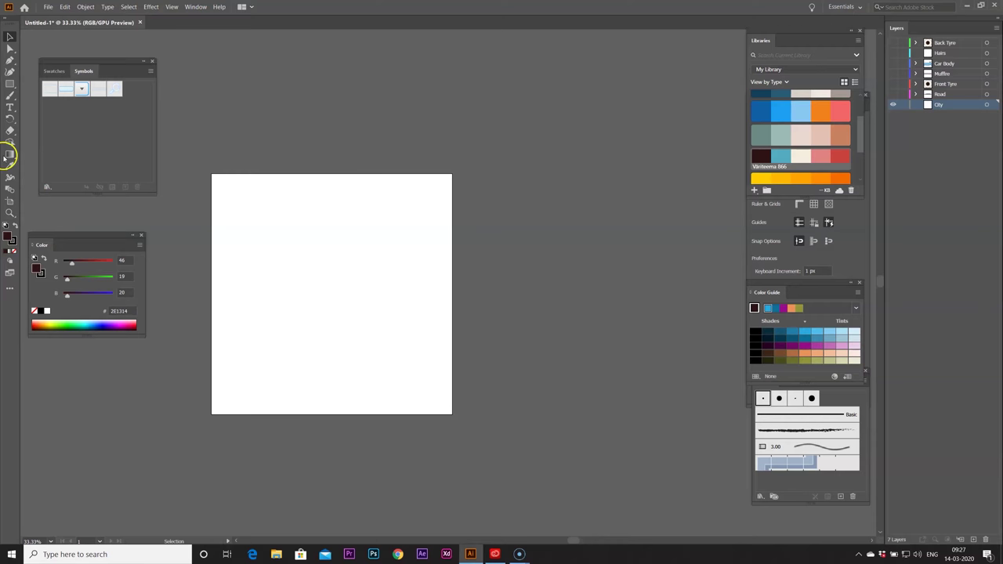
Step: Show the Car Body layer as a reference and draw a straight horizontal line across the artboard at the car's lower body
{"action": "left_click", "coordinate": [9, 61]}
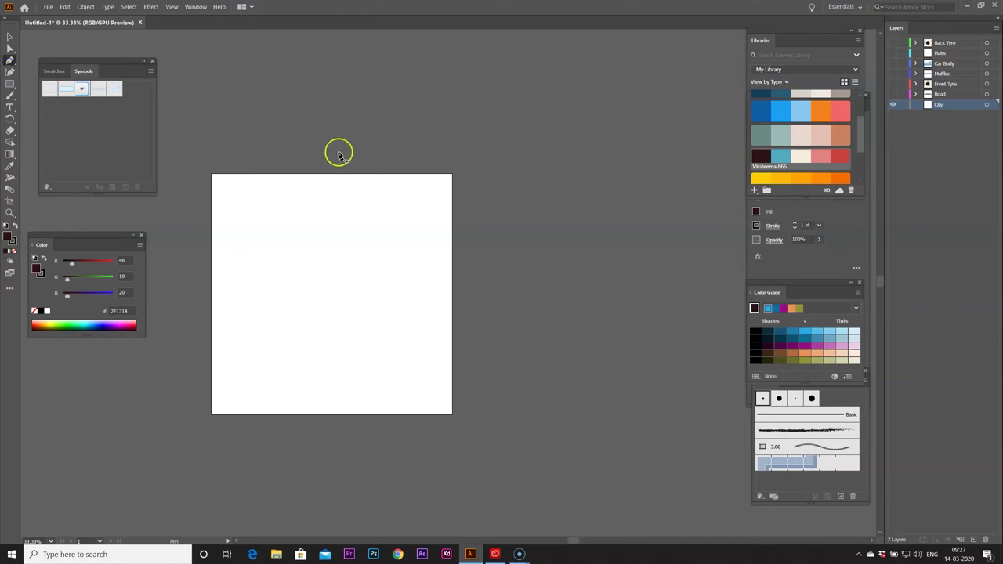
{"action": "left_click", "coordinate": [7, 36]}
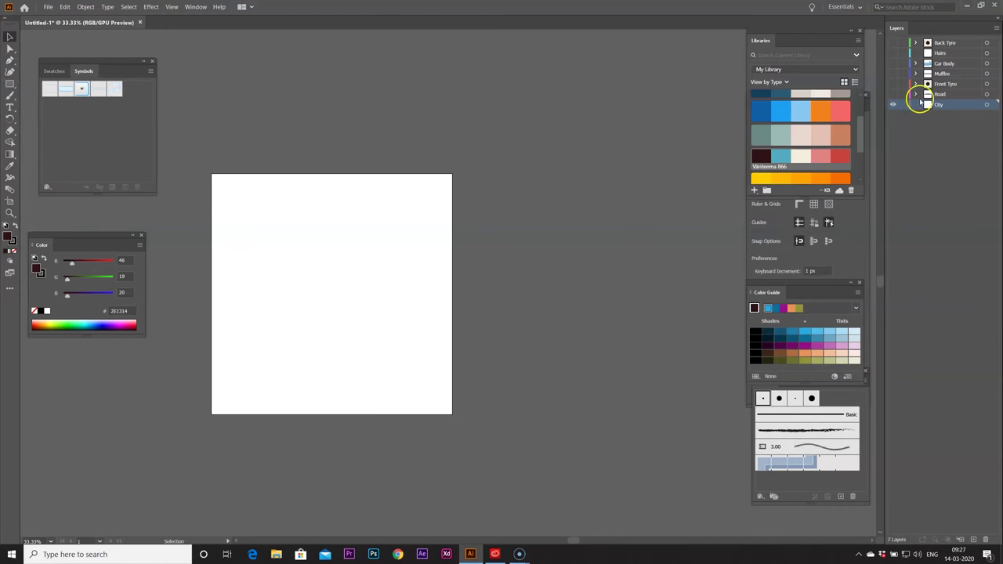
{"action": "left_click", "coordinate": [893, 63]}
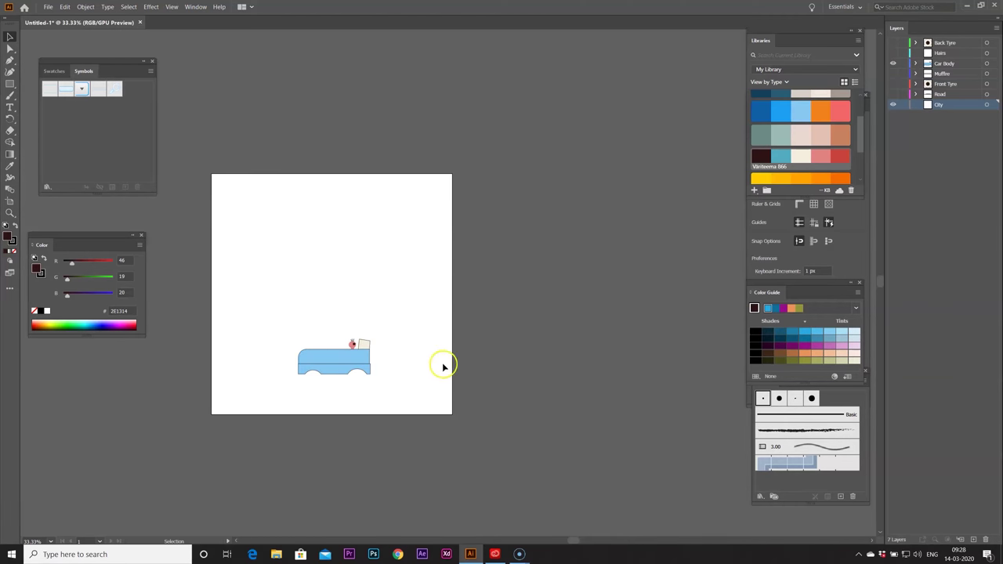
{"action": "left_click", "coordinate": [9, 60]}
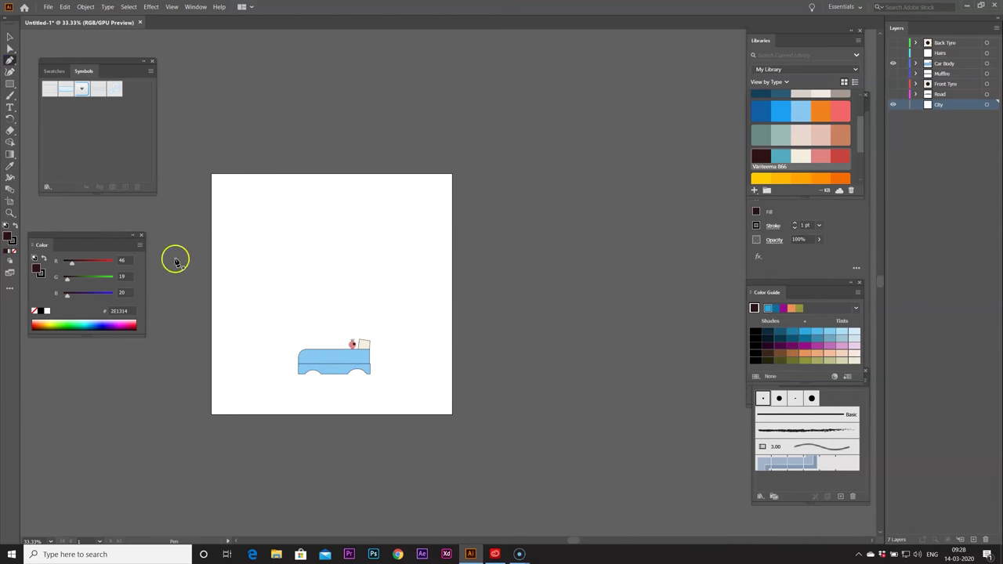
{"action": "left_click", "coordinate": [212, 368]}
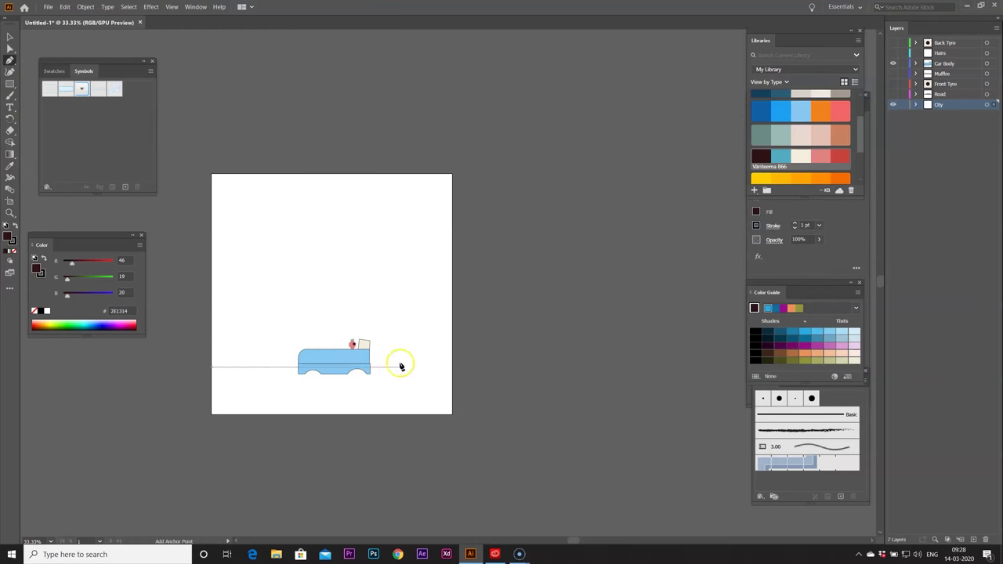
{"action": "left_click", "coordinate": [453, 368]}
{"action": "key", "text": "Escape"}
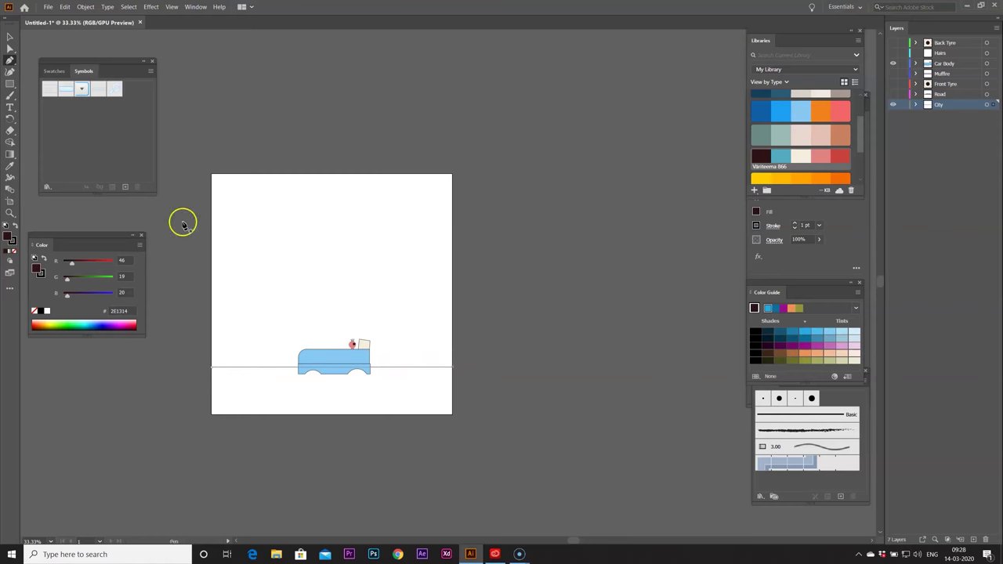
{"action": "key", "text": "v"}
{"action": "left_click", "coordinate": [549, 298]}
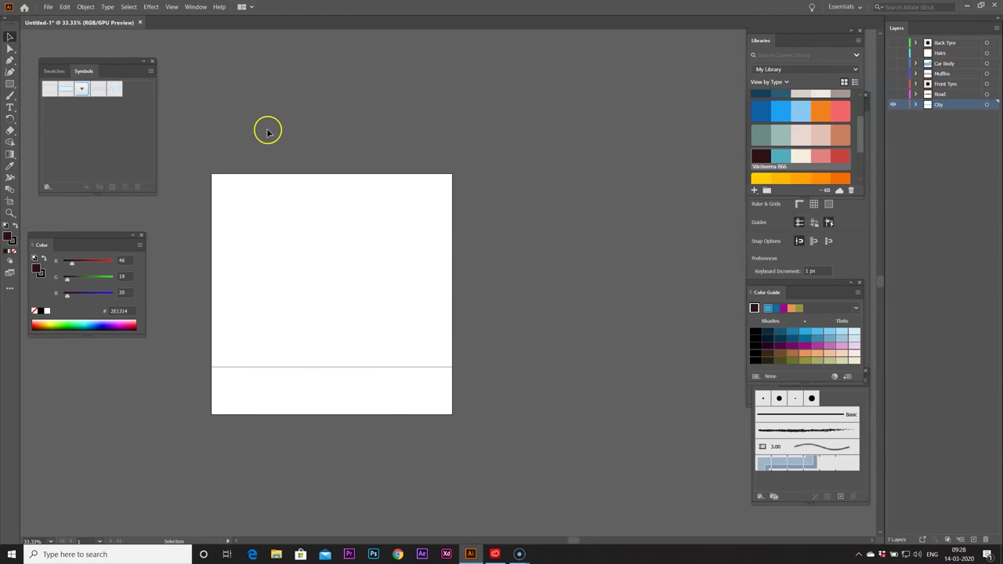
Step: Draw a tall dark rectangle standing on the ground line at the artboard's left edge and copy it into a row of buildings
{"action": "left_click", "coordinate": [10, 84]}
{"action": "mouse_move", "coordinate": [232, 264]}
{"action": "left_mouse_down"}
{"action": "mouse_move", "coordinate": [259, 365]}
{"action": "mouse_move", "coordinate": [281, 366]}
{"action": "left_mouse_up"}
{"action": "left_click", "coordinate": [11, 37]}
{"action": "left_click_drag", "start_coordinate": [269, 293], "coordinate": [249, 292]}
{"action": "left_click_drag", "start_coordinate": [249, 292], "coordinate": [343, 300]}
{"action": "left_click", "coordinate": [358, 318]}
{"action": "mouse_move", "coordinate": [339, 304]}
{"action": "left_mouse_down"}
{"action": "mouse_move", "coordinate": [339, 284]}
{"action": "mouse_move", "coordinate": [351, 305]}
{"action": "left_mouse_up"}
{"action": "left_click_drag", "start_coordinate": [309, 304], "coordinate": [317, 305]}
Step: Add a small block on the third building's roof and copy a fourth building beside it
{"action": "left_click_drag", "start_coordinate": [334, 348], "coordinate": [346, 283]}
{"action": "left_click", "coordinate": [335, 329]}
{"action": "left_click", "coordinate": [610, 331]}
{"action": "left_click", "coordinate": [330, 293]}
{"action": "left_click", "coordinate": [452, 327]}
{"action": "left_click_drag", "start_coordinate": [344, 323], "coordinate": [395, 323]}
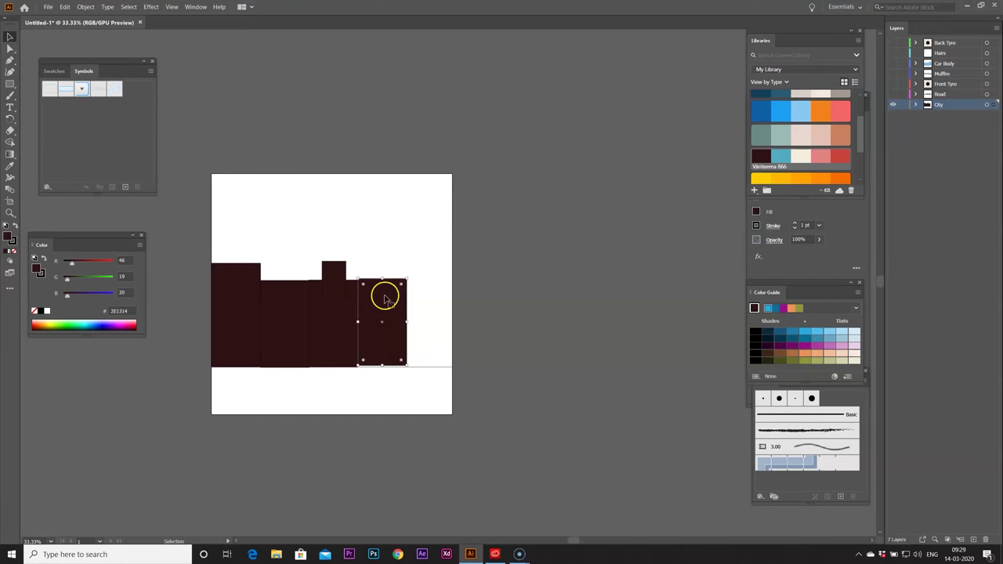
Step: Make the fourth building taller and extend its base down to the ground line
{"action": "left_click_drag", "start_coordinate": [383, 280], "coordinate": [383, 271]}
{"action": "left_click_drag", "start_coordinate": [383, 366], "coordinate": [383, 368]}
{"action": "left_click", "coordinate": [427, 348]}
Step: Copy a fifth building to the right end of the row and lower its roof slightly
{"action": "left_click_drag", "start_coordinate": [396, 334], "coordinate": [432, 368]}
{"action": "left_click", "coordinate": [475, 342]}
{"action": "left_click", "coordinate": [438, 305]}
{"action": "left_click_drag", "start_coordinate": [431, 274], "coordinate": [431, 279]}
{"action": "left_click", "coordinate": [484, 328]}
Step: Lower the top of the small block on the third building's roof slightly
{"action": "left_click", "coordinate": [332, 280]}
{"action": "left_click_drag", "start_coordinate": [334, 261], "coordinate": [334, 265]}
{"action": "left_click", "coordinate": [523, 309]}
Step: Delete the fifth building and space the remaining four apart along the ground line
{"action": "left_click", "coordinate": [435, 327]}
{"action": "key", "text": "Delete"}
{"action": "left_click_drag", "start_coordinate": [398, 321], "coordinate": [428, 322]}
{"action": "left_click_drag", "start_coordinate": [340, 340], "coordinate": [353, 340]}
{"action": "left_click", "coordinate": [313, 326]}
{"action": "left_click_drag", "start_coordinate": [293, 305], "coordinate": [298, 305]}
{"action": "left_click_drag", "start_coordinate": [249, 315], "coordinate": [251, 314]}
{"action": "left_click", "coordinate": [474, 342]}
Step: Draw a small square beside the artboard, fill it with orange ECA879 and copy it twice to form a row
{"action": "key", "text": "m"}
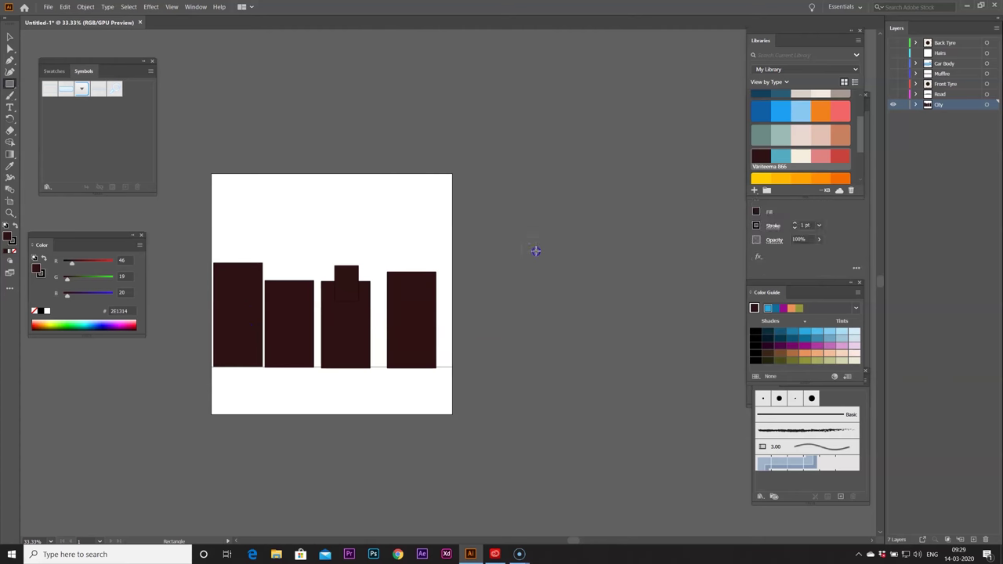
{"action": "left_click_drag", "start_coordinate": [536, 251], "coordinate": [535, 252]}
{"action": "left_click", "coordinate": [10, 36]}
{"action": "scroll", "coordinate": [824, 137], "scroll_direction": "down", "scroll_amount": 2}
{"action": "left_click", "coordinate": [818, 353]}
{"action": "left_click", "coordinate": [549, 239]}
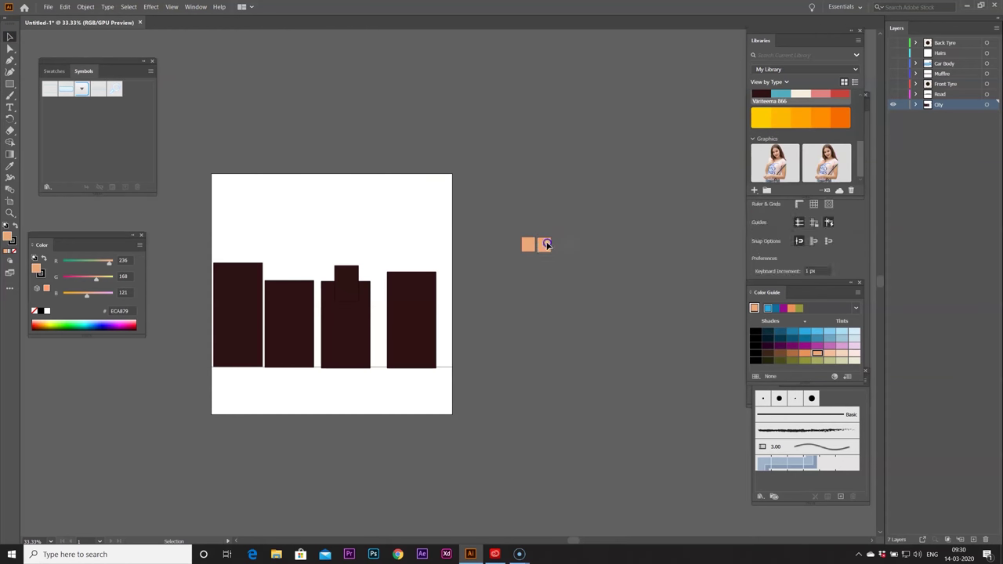
{"action": "left_click_drag", "start_coordinate": [583, 247], "coordinate": [581, 247]}
Step: Move the Color Guide panel clear of the Properties panel and align the three orange squares by their vertical centres
{"action": "left_click_drag", "start_coordinate": [811, 289], "coordinate": [653, 96]}
{"action": "left_click", "coordinate": [833, 298]}
{"action": "left_click", "coordinate": [538, 228]}
Step: Place the three orange squares as windows on the rightmost building and group them
{"action": "left_click_drag", "start_coordinate": [544, 245], "coordinate": [415, 289]}
{"action": "key", "text": "ctrl+z"}
{"action": "left_click_drag", "start_coordinate": [509, 228], "coordinate": [416, 306]}
{"action": "key", "text": "ctrl+g"}
Step: Copy the window row down the rightmost building to make four rows
{"action": "left_click_drag", "start_coordinate": [416, 305], "coordinate": [416, 330]}
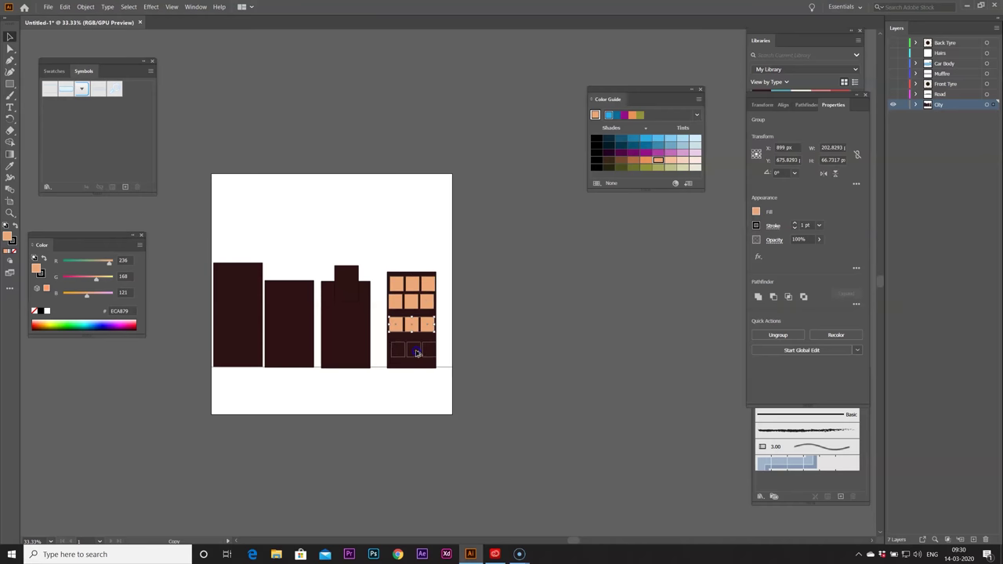
{"action": "left_click_drag", "start_coordinate": [417, 351], "coordinate": [417, 350]}
{"action": "left_click", "coordinate": [418, 324]}
{"action": "left_click_drag", "start_coordinate": [424, 302], "coordinate": [426, 303]}
{"action": "left_click", "coordinate": [598, 318]}
{"action": "left_click", "coordinate": [517, 316]}
Step: Try grouping the four window rows on the rightmost building, undoing the grouping
{"action": "left_click", "coordinate": [424, 285]}
{"action": "left_click", "coordinate": [424, 303], "text": "shift"}
{"action": "left_click", "coordinate": [424, 326], "text": "shift"}
{"action": "left_click", "coordinate": [423, 350], "text": "shift"}
{"action": "key", "text": "ctrl+g"}
{"action": "key", "text": "ctrl+z"}
Step: Align the window rows on the rightmost building by their horizontal centres
{"action": "left_click", "coordinate": [571, 336]}
{"action": "left_click", "coordinate": [399, 327], "text": "shift"}
{"action": "left_click", "coordinate": [403, 345], "text": "shift"}
{"action": "left_click", "coordinate": [790, 297]}
{"action": "left_click", "coordinate": [610, 296]}
Step: Distribute the four window rows evenly in height on the rightmost building
{"action": "left_click", "coordinate": [413, 285]}
{"action": "left_click", "coordinate": [412, 311], "text": "shift"}
{"action": "left_click", "coordinate": [412, 325]}
{"action": "left_click", "coordinate": [412, 302], "text": "shift"}
{"action": "left_click", "coordinate": [414, 347], "text": "shift"}
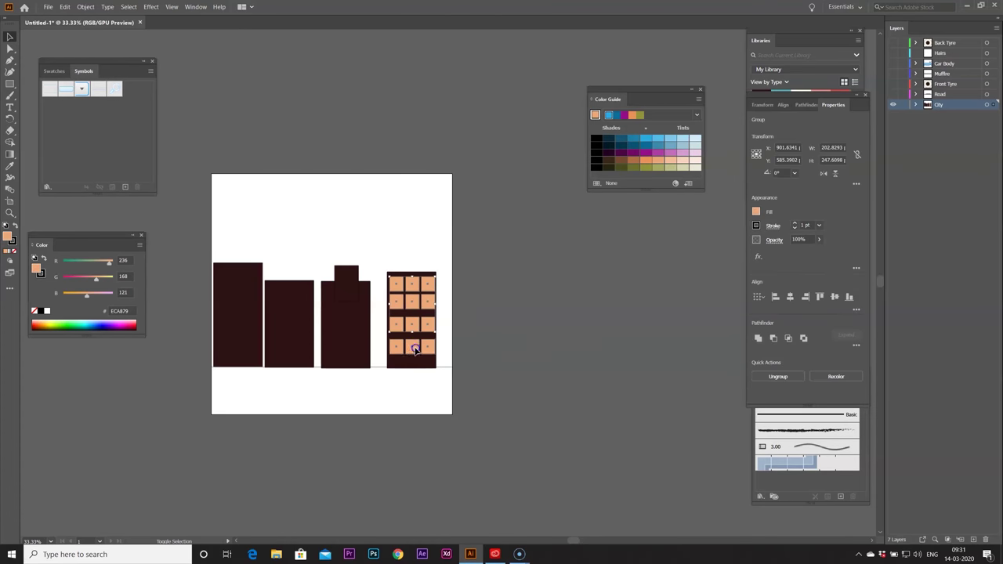
{"action": "left_click", "coordinate": [856, 310]}
{"action": "left_click", "coordinate": [776, 367]}
{"action": "left_click", "coordinate": [630, 306]}
Step: Group all four window rows of the rightmost building into a single window block
{"action": "left_click", "coordinate": [412, 287]}
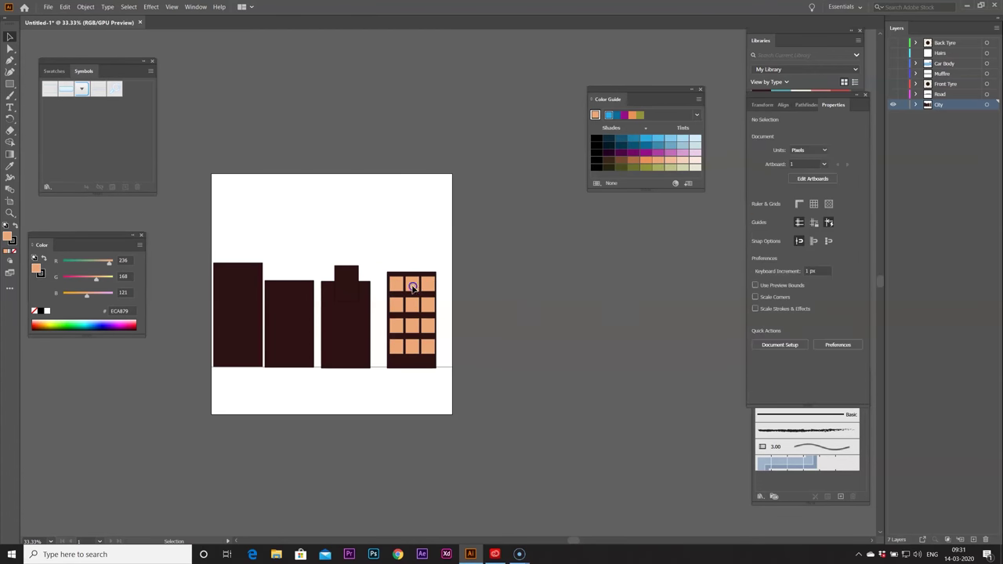
{"action": "left_click_drag", "start_coordinate": [412, 287], "coordinate": [363, 306]}
{"action": "key", "text": "ctrl+z"}
{"action": "left_click", "coordinate": [414, 303], "text": "shift"}
{"action": "left_click", "coordinate": [412, 326], "text": "shift"}
{"action": "left_click", "coordinate": [412, 347], "text": "shift"}
{"action": "key", "text": "ctrl+g"}
{"action": "left_click", "coordinate": [539, 352]}
Step: Copy the window block onto each of the other three buildings
{"action": "left_click_drag", "start_coordinate": [427, 291], "coordinate": [239, 286]}
{"action": "left_click", "coordinate": [455, 353]}
{"action": "left_click", "coordinate": [549, 369]}
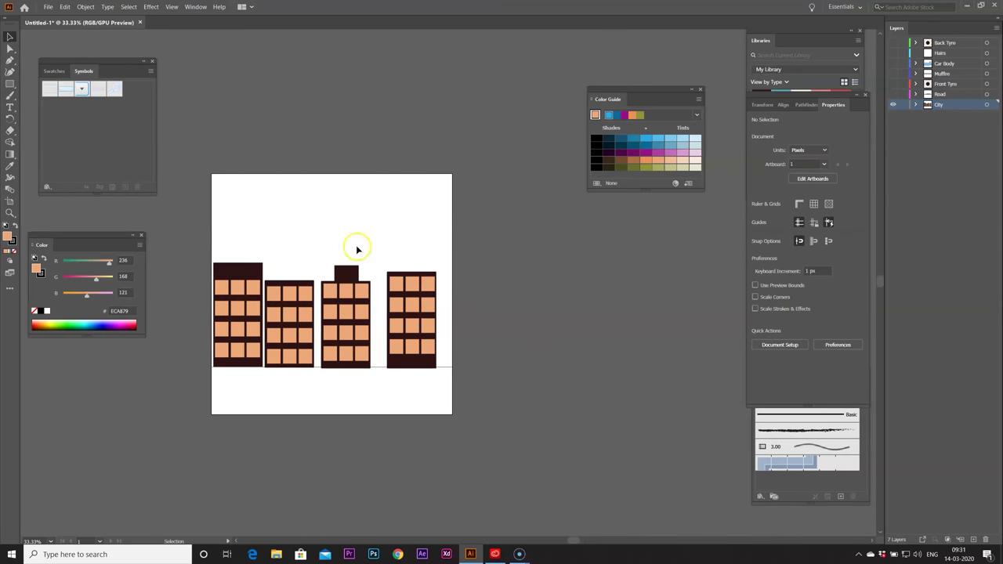
Step: Draw a rectangle about 1076 × 866 px covering the artboard from its upper edge down to the ground line
{"action": "key", "text": "m"}
{"action": "mouse_move", "coordinate": [212, 174]}
{"action": "left_mouse_down"}
{"action": "mouse_move", "coordinate": [426, 358]}
{"action": "mouse_move", "coordinate": [453, 367]}
{"action": "left_mouse_up"}
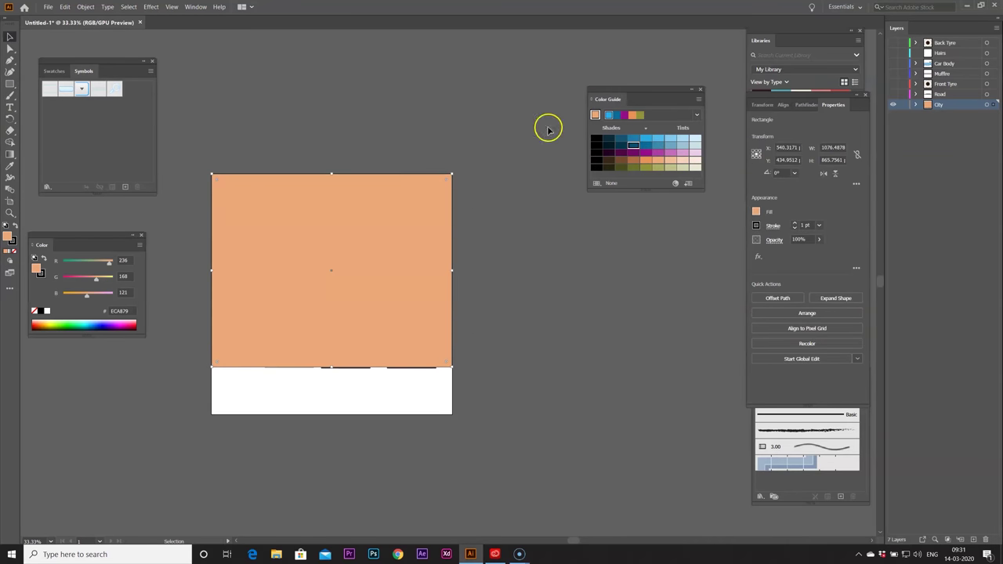
Step: Fill the large background rectangle with dark blue 063648
{"action": "left_click", "coordinate": [633, 145]}
{"action": "left_click", "coordinate": [621, 145]}
{"action": "left_click", "coordinate": [12, 32]}
{"action": "left_click", "coordinate": [501, 263]}
{"action": "left_click", "coordinate": [432, 268]}
{"action": "left_click", "coordinate": [501, 261]}
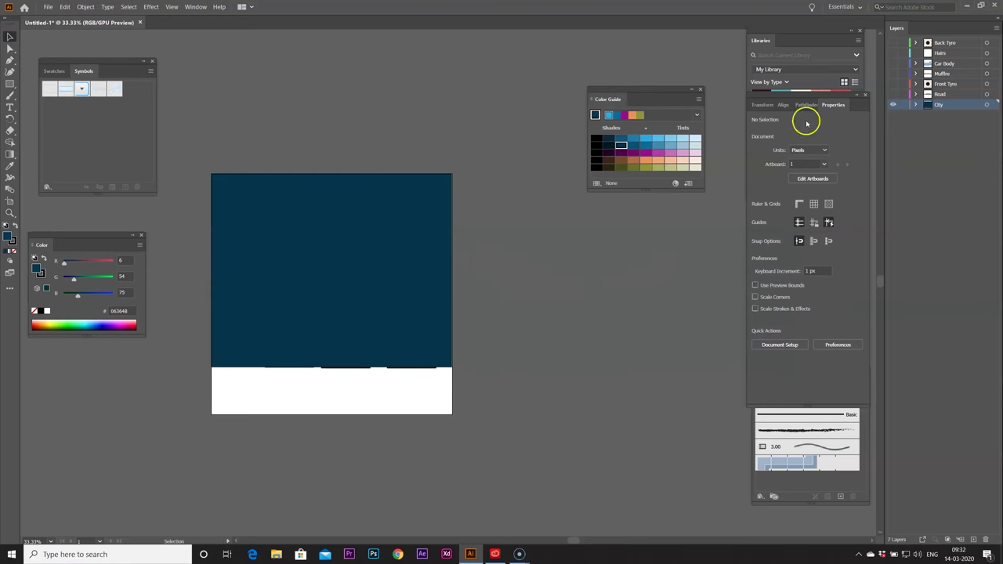
Step: Show all the hidden layers and send the dark blue sky rectangle to the back of the City layer
{"action": "left_click_drag", "start_coordinate": [893, 94], "coordinate": [893, 42]}
{"action": "left_click", "coordinate": [408, 214]}
{"action": "left_click", "coordinate": [407, 215]}
{"action": "key", "text": "ctrl+shift+bracketleft"}
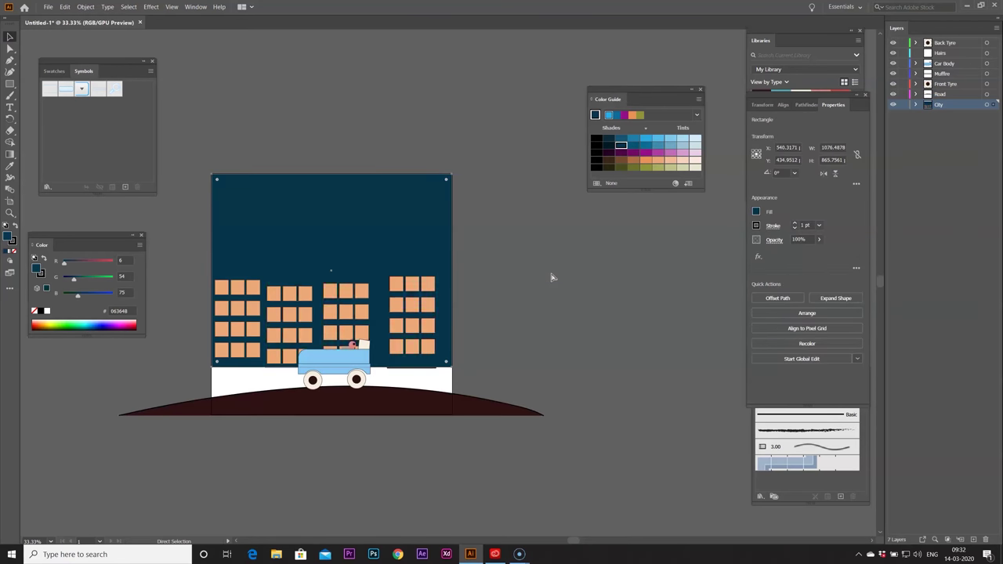
{"action": "left_click", "coordinate": [374, 396]}
{"action": "left_click", "coordinate": [353, 345], "text": "shift"}
{"action": "left_click", "coordinate": [356, 379], "text": "shift"}
{"action": "left_click", "coordinate": [316, 381], "text": "shift"}
{"action": "left_click", "coordinate": [355, 345], "text": "shift"}
{"action": "left_click", "coordinate": [352, 346], "text": "shift"}
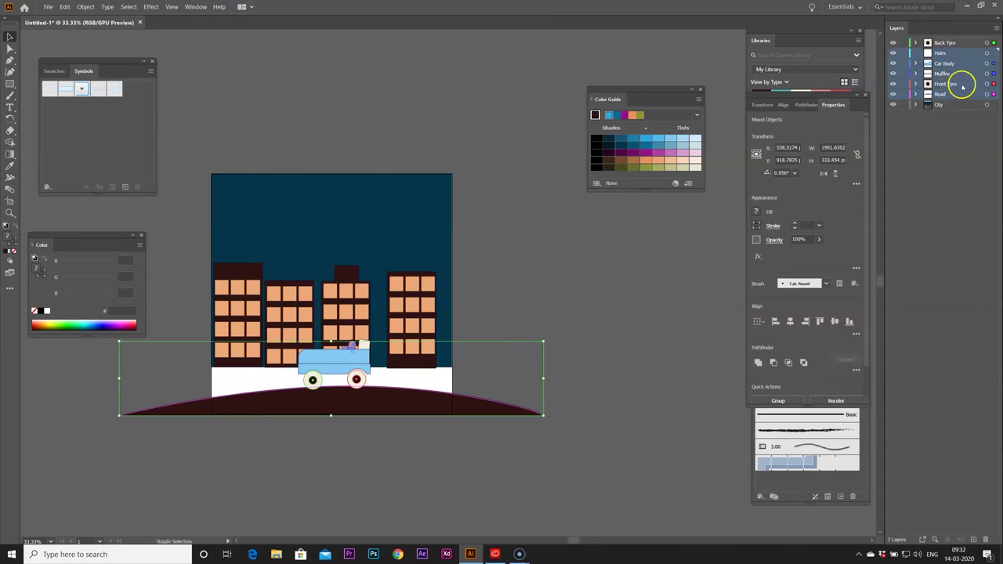
{"action": "left_click", "coordinate": [541, 374]}
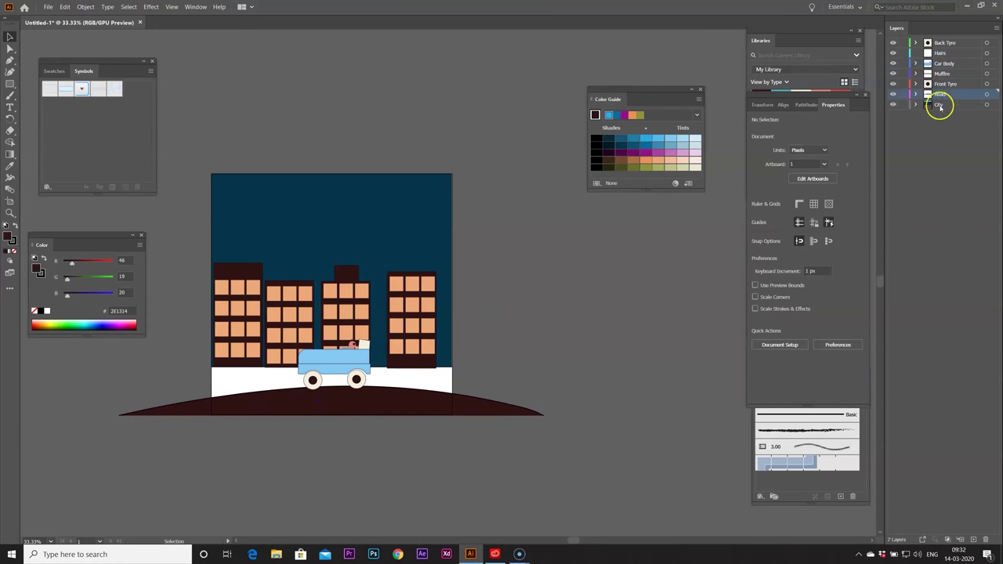
Step: Group the sky and buildings and move the group down until the building bases meet the curved road
{"action": "left_click", "coordinate": [210, 190]}
{"action": "left_click_drag", "start_coordinate": [406, 268], "coordinate": [407, 298]}
{"action": "left_click_drag", "start_coordinate": [210, 304], "coordinate": [208, 305]}
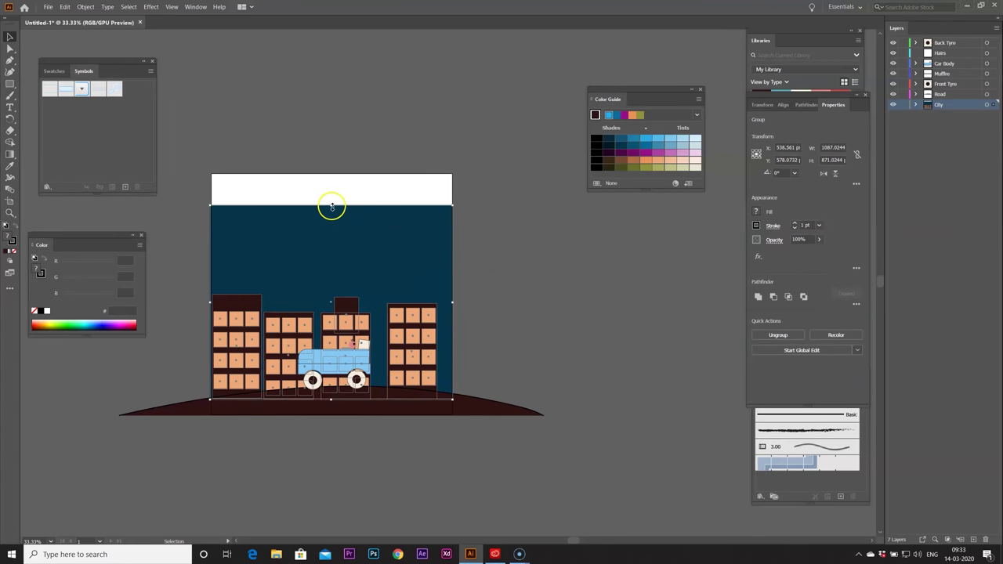
Step: Ungroup the city and stretch the sky rectangle up to the artboard's upper edge, making it about 1087 × 1012 px
{"action": "key", "text": "ctrl+shift+g"}
{"action": "left_click", "coordinate": [494, 275]}
{"action": "left_click", "coordinate": [397, 237]}
{"action": "left_click_drag", "start_coordinate": [331, 205], "coordinate": [331, 173]}
{"action": "left_click", "coordinate": [564, 377]}
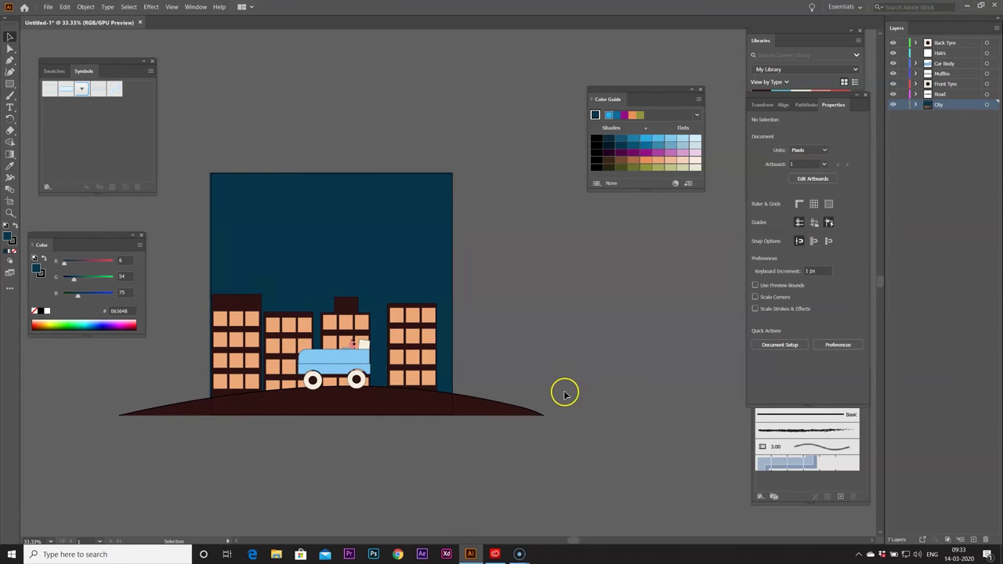
Step: Nudge the window block on the rightmost building slightly to the left
{"action": "left_click", "coordinate": [429, 338]}
{"action": "key", "text": "Left"}
{"action": "key", "text": "Left"}
{"action": "left_click", "coordinate": [508, 359]}
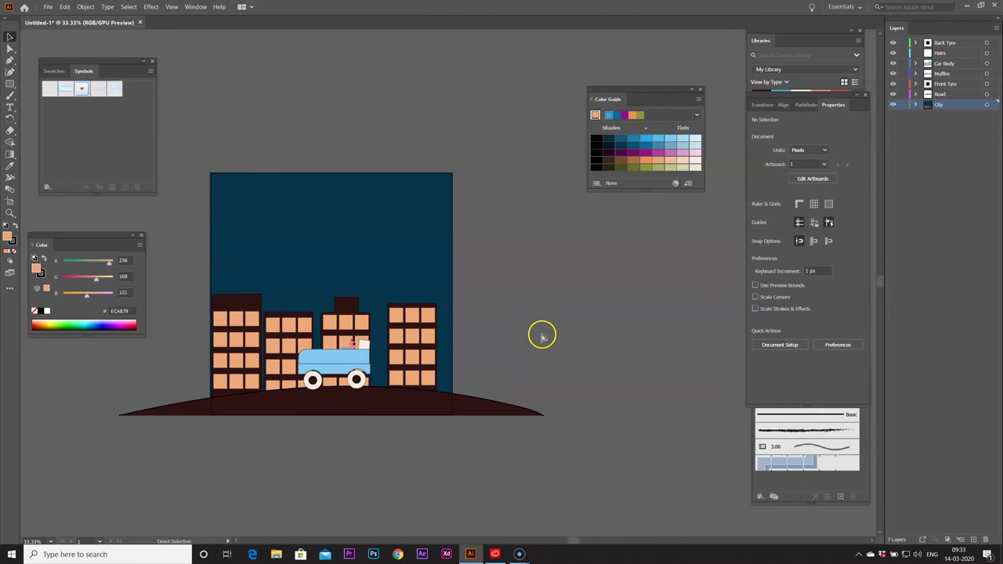
Step: Increase the height of the grey muffler rectangle behind the driver's neck
{"action": "key", "text": "ctrl+plus"}
{"action": "left_click_drag", "start_coordinate": [524, 319], "coordinate": [626, 388]}
{"action": "left_click", "coordinate": [407, 419]}
{"action": "key", "text": "ctrl+plus"}
{"action": "key", "text": "ctrl+plus"}
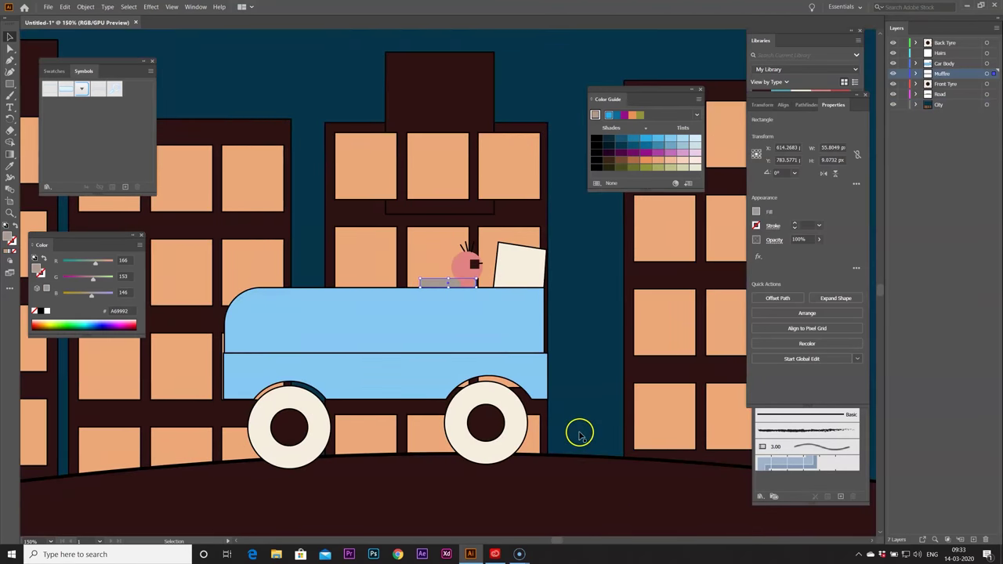
{"action": "left_click_drag", "start_coordinate": [556, 363], "coordinate": [576, 417]}
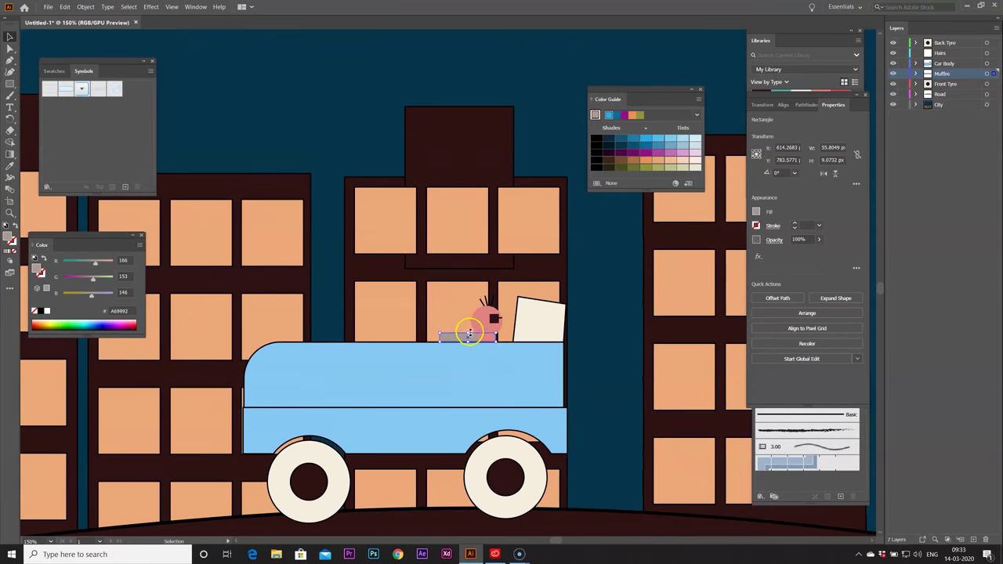
{"action": "left_click_drag", "start_coordinate": [468, 334], "coordinate": [479, 334]}
{"action": "key", "text": "ctrl+z"}
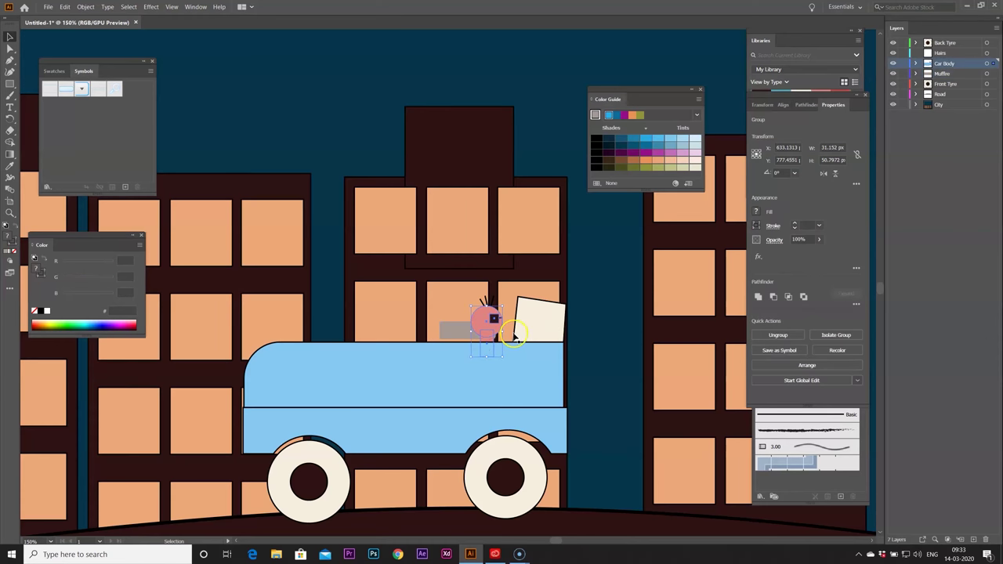
Step: Extend the grey muffler rectangle toward the rear of the car to about 107 × 20 px
{"action": "left_click", "coordinate": [623, 349]}
{"action": "scroll", "coordinate": [624, 401], "scroll_direction": "down", "scroll_amount": 3}
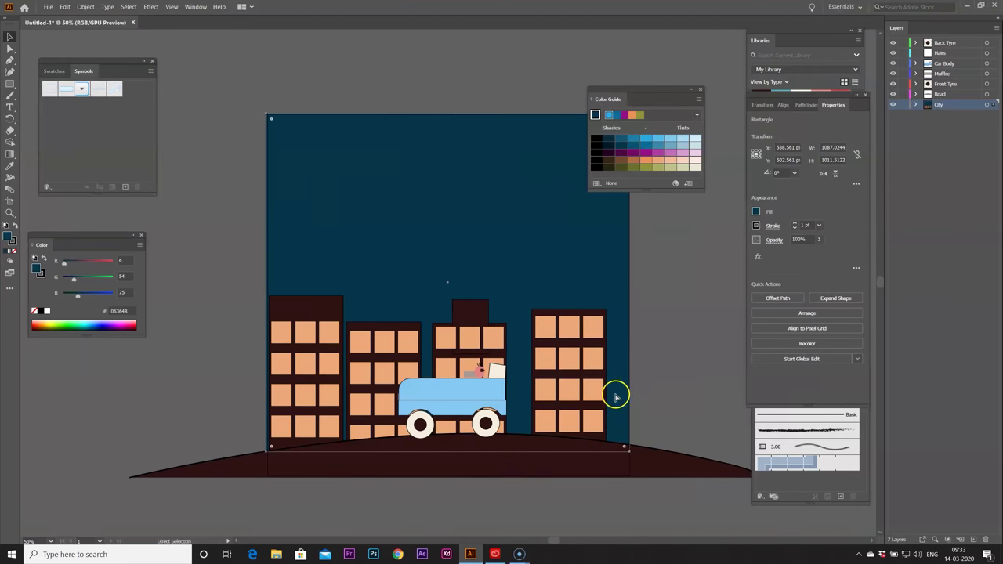
{"action": "scroll", "coordinate": [616, 398], "scroll_direction": "up", "scroll_amount": 3}
{"action": "left_click_drag", "start_coordinate": [603, 345], "coordinate": [556, 291]}
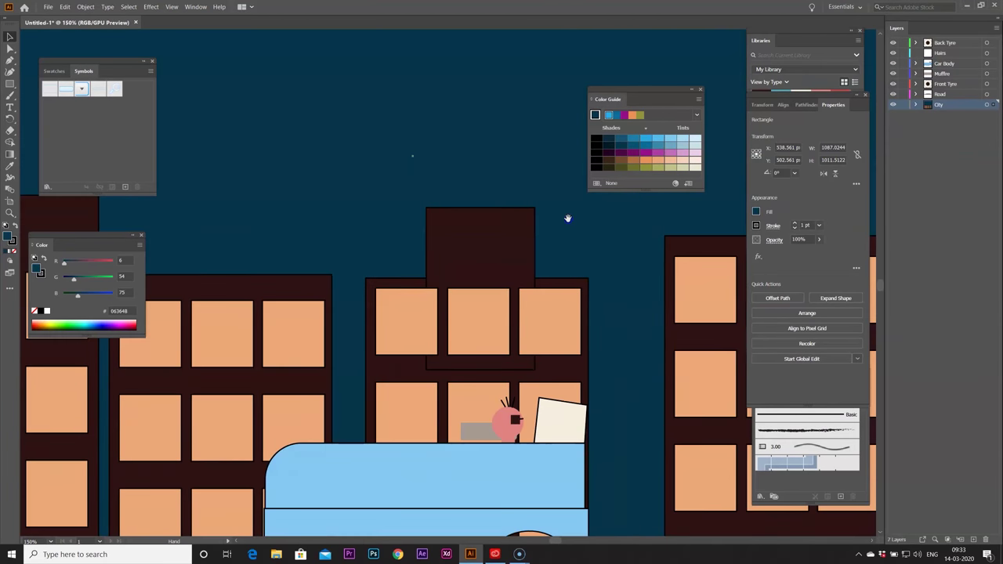
{"action": "left_click", "coordinate": [478, 431]}
{"action": "left_click_drag", "start_coordinate": [461, 431], "coordinate": [409, 429]}
{"action": "left_click", "coordinate": [492, 436]}
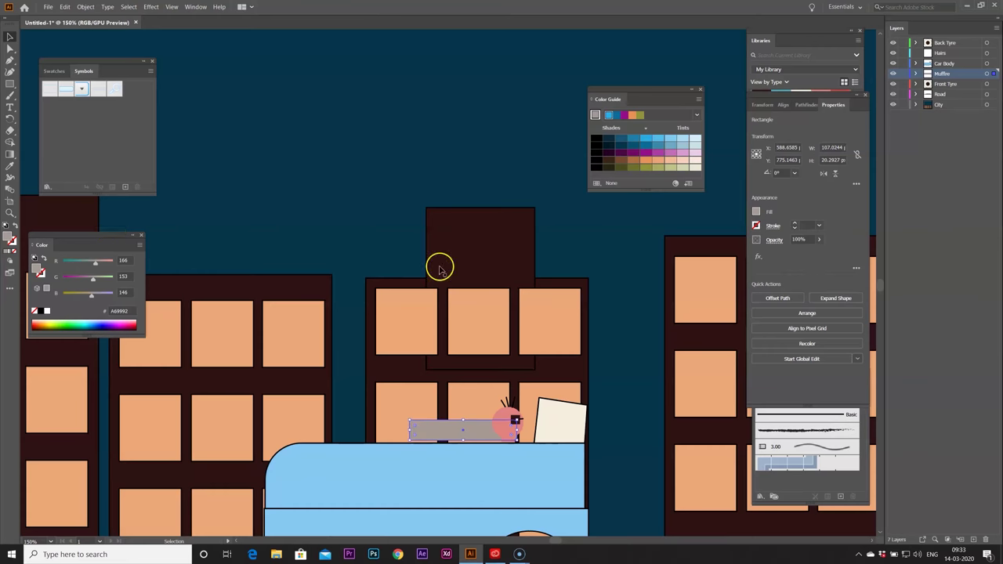
Step: Fill the muffler rectangle with the dark red C9433C from a saved library colour theme
{"action": "left_click", "coordinate": [380, 251]}
{"action": "left_click", "coordinate": [470, 430]}
{"action": "left_click", "coordinate": [646, 138]}
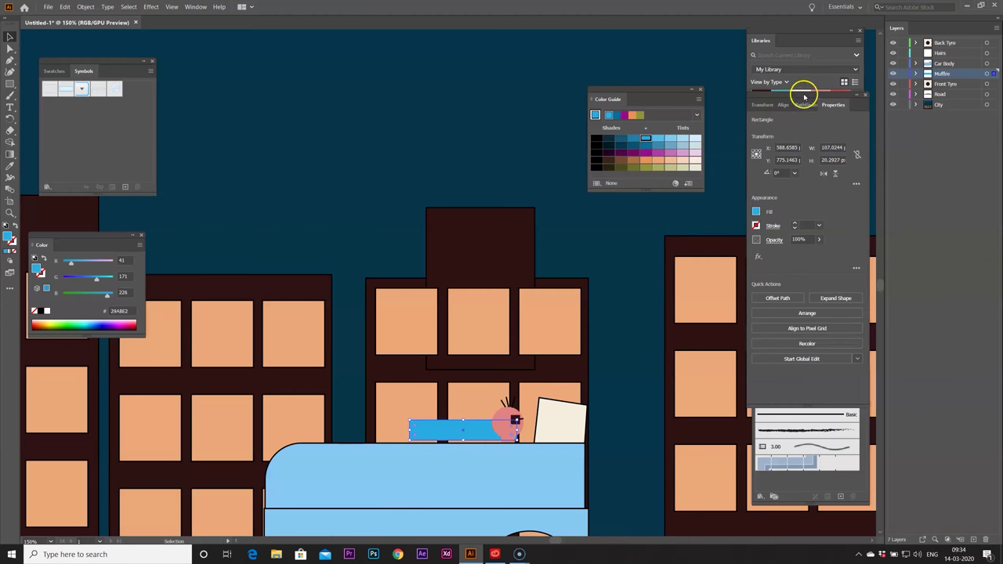
{"action": "left_click_drag", "start_coordinate": [777, 94], "coordinate": [539, 29]}
{"action": "scroll", "coordinate": [817, 111], "scroll_direction": "up", "scroll_amount": 3}
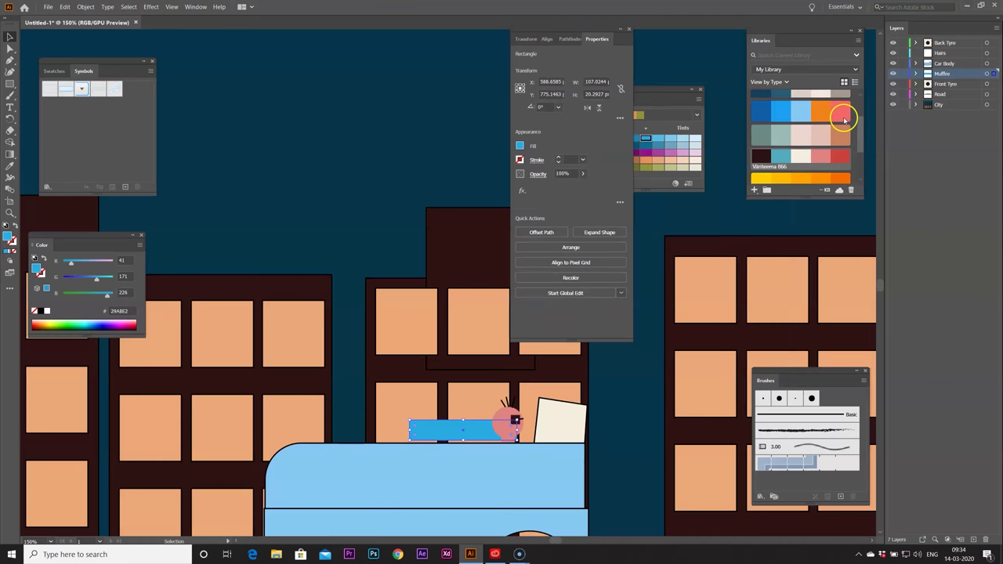
{"action": "left_click", "coordinate": [843, 113]}
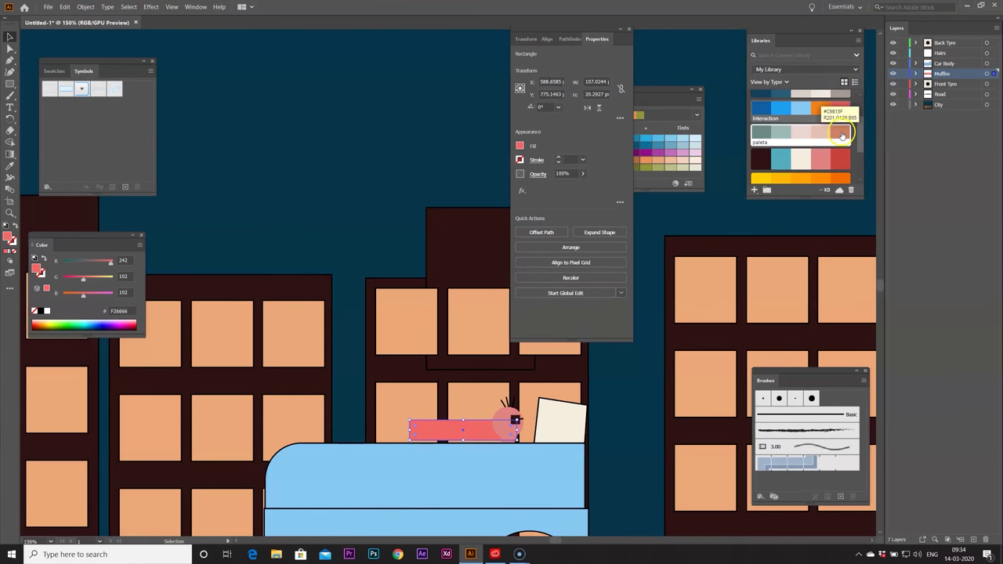
{"action": "left_click", "coordinate": [840, 157]}
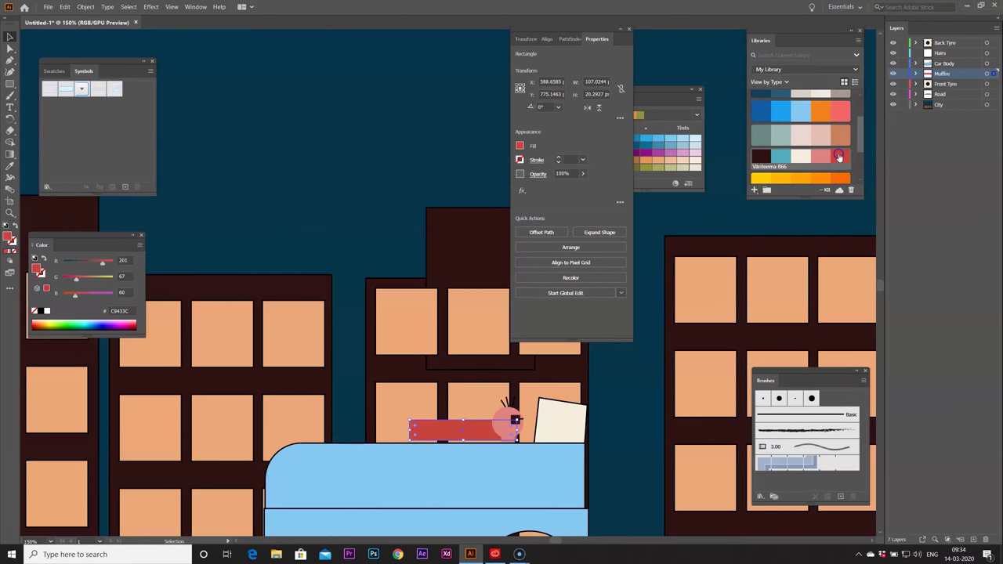
{"action": "left_click", "coordinate": [683, 60]}
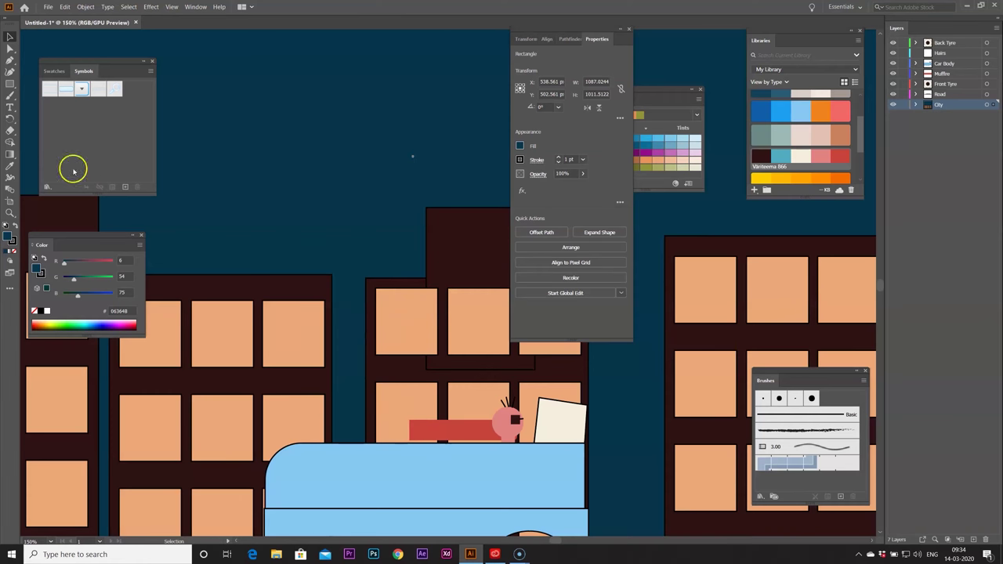
Step: Draw a horizontal line about 10.5 px long with the Pen tool at the muffler's rear end
{"action": "left_click", "coordinate": [10, 60]}
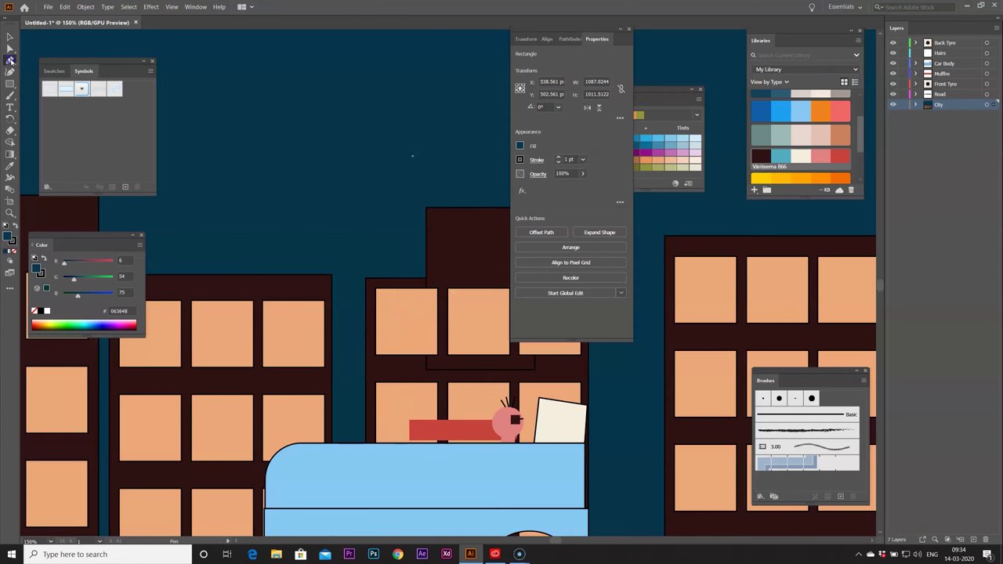
{"action": "left_click", "coordinate": [409, 424]}
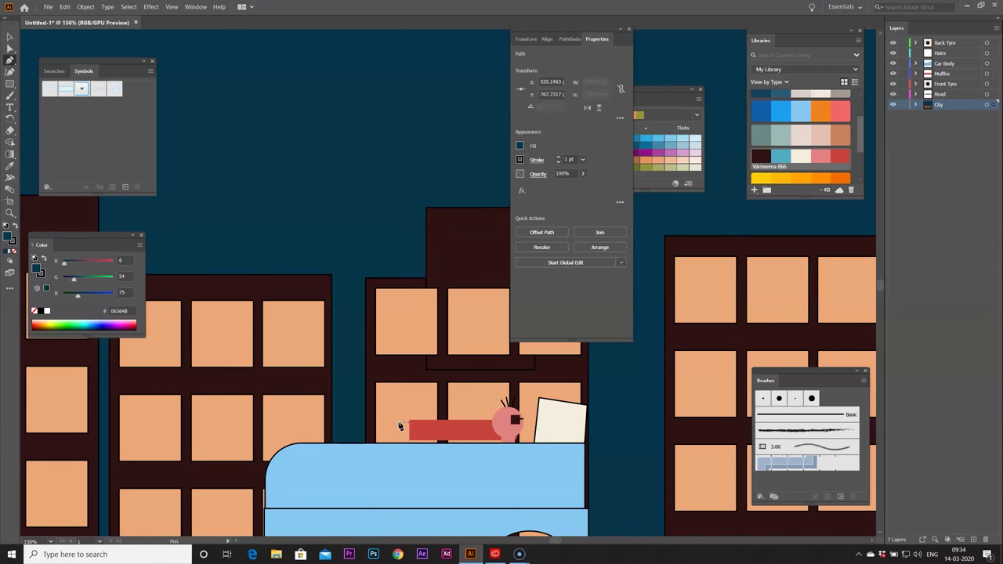
{"action": "left_click", "coordinate": [399, 425]}
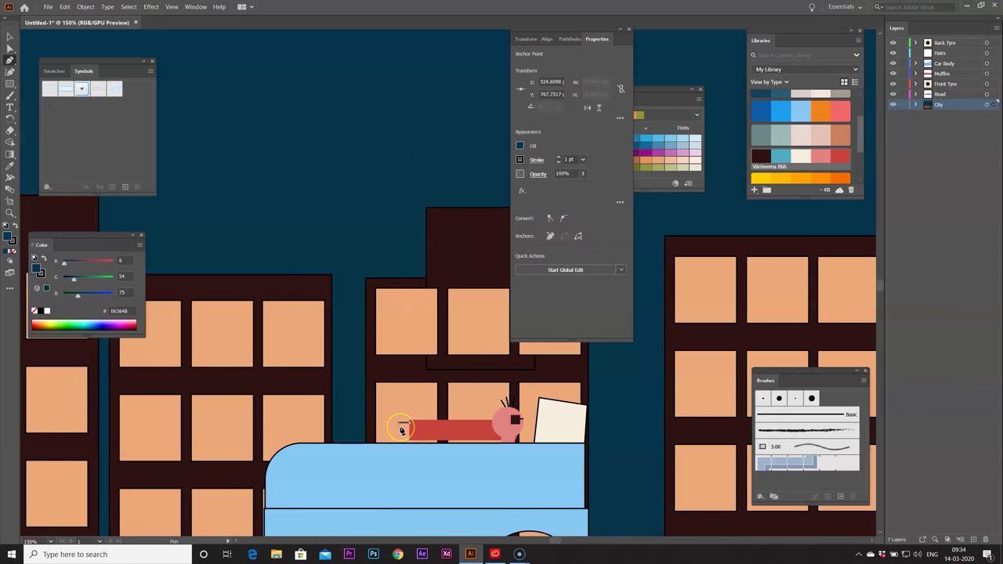
{"action": "left_click", "coordinate": [9, 37]}
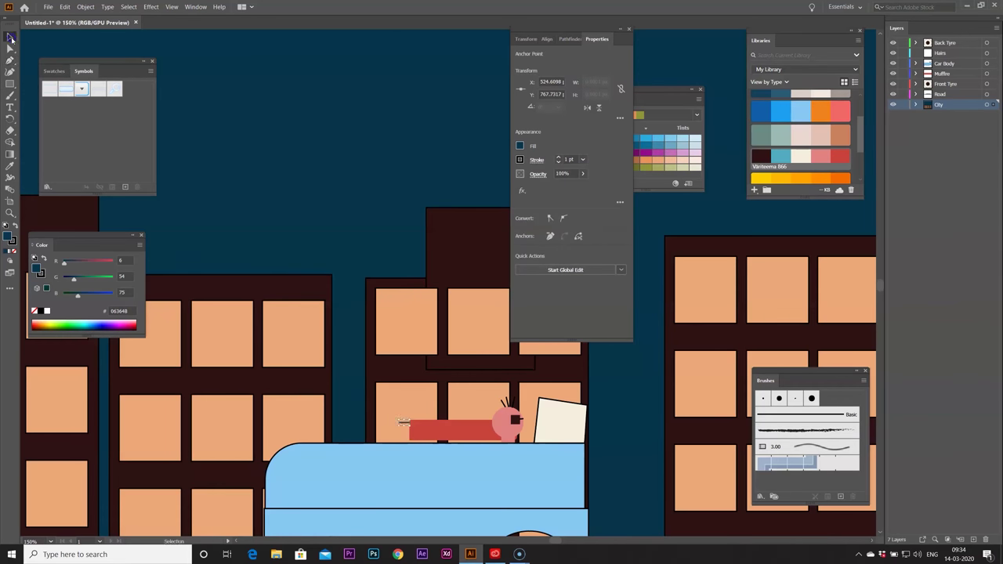
Step: Duplicate the short line downward along the muffler's end to make four fringe strands
{"action": "left_click", "coordinate": [404, 428]}
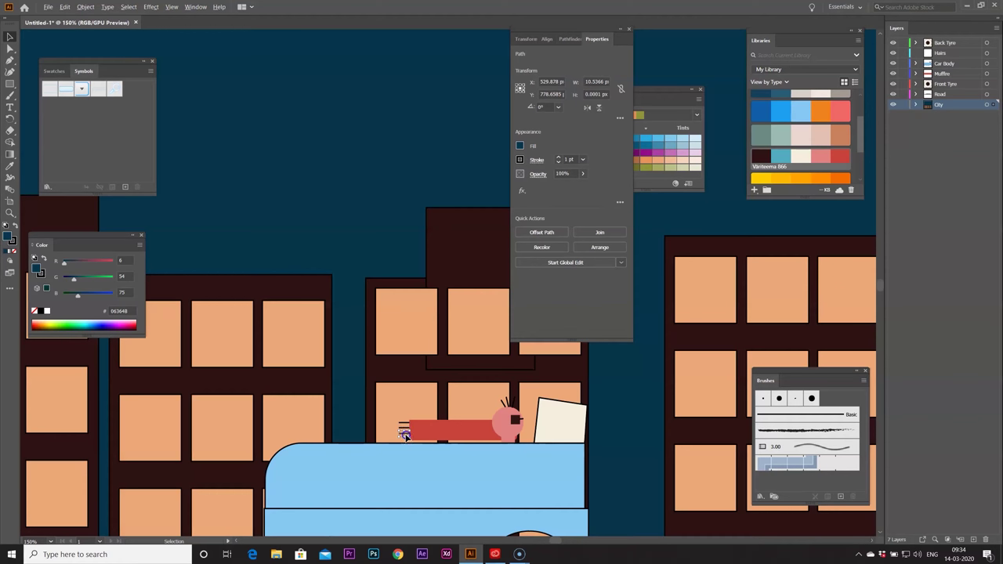
{"action": "left_click_drag", "start_coordinate": [406, 439], "coordinate": [406, 439]}
{"action": "left_click", "coordinate": [8, 37]}
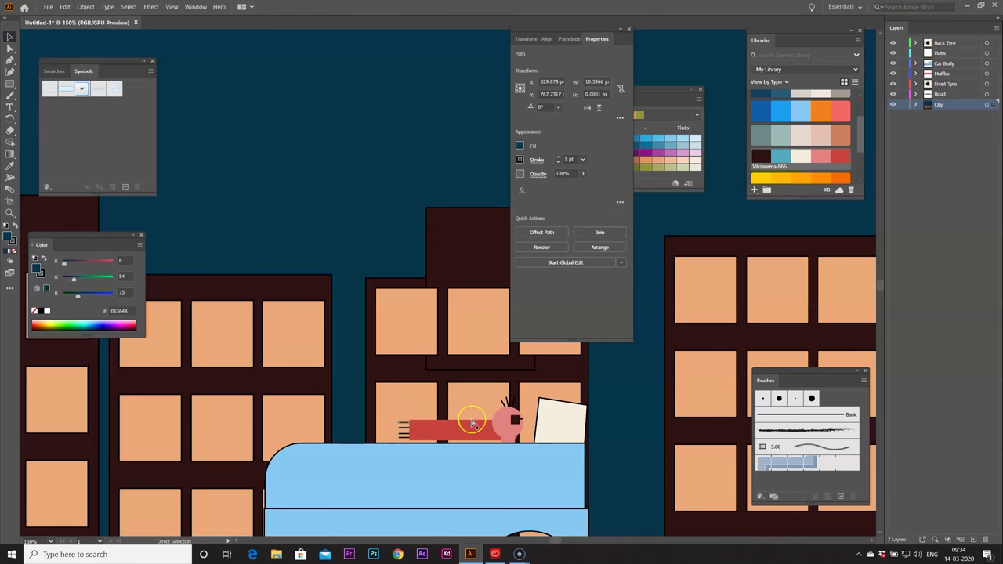
{"action": "key", "text": "ctrl+plus"}
{"action": "key", "text": "ctrl+plus"}
{"action": "left_click_drag", "start_coordinate": [463, 369], "coordinate": [367, 408]}
{"action": "left_click", "coordinate": [354, 337]}
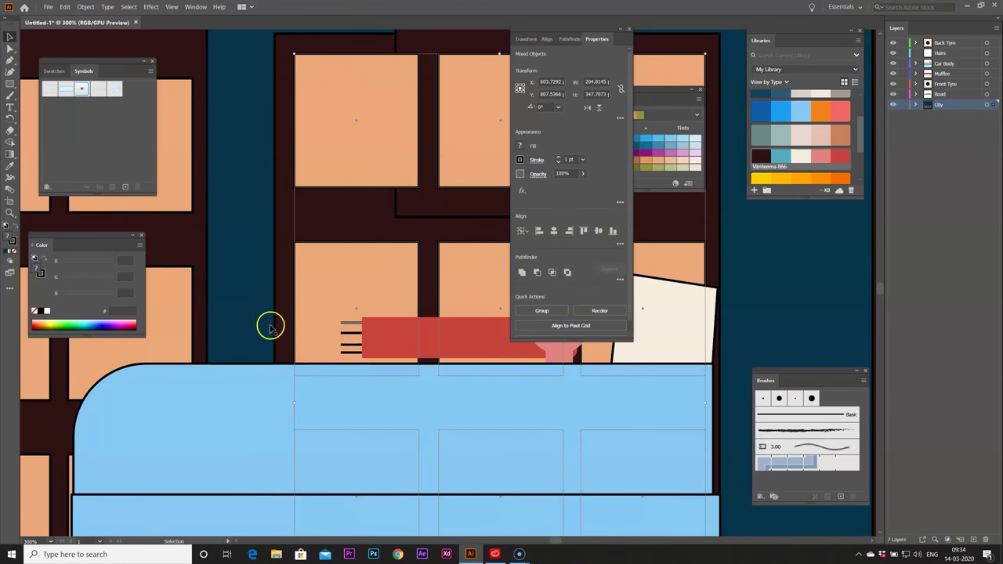
{"action": "left_click", "coordinate": [361, 333]}
{"action": "left_click", "coordinate": [349, 336]}
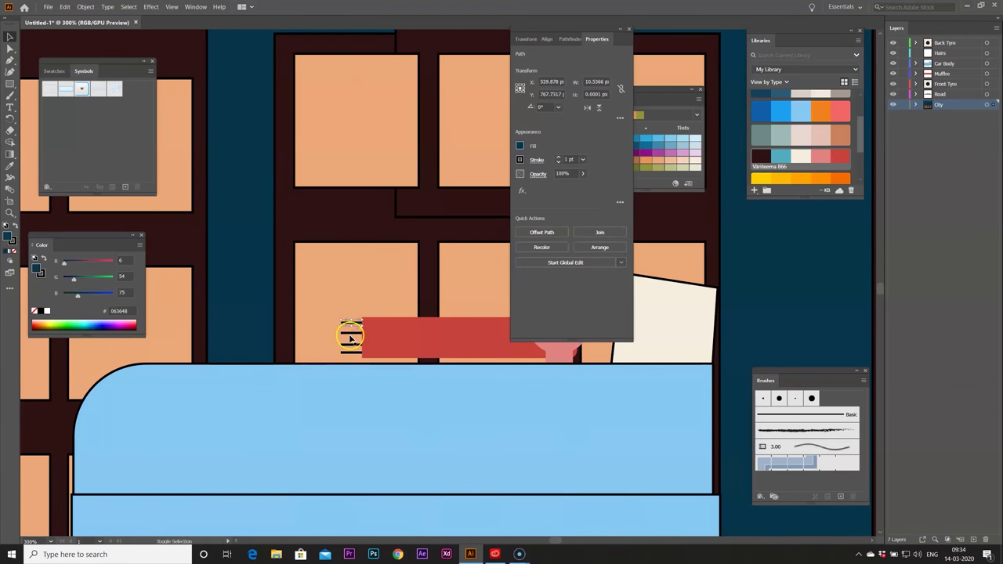
{"action": "left_click", "coordinate": [351, 335], "text": "shift"}
{"action": "left_click", "coordinate": [353, 351], "text": "shift"}
{"action": "left_click", "coordinate": [353, 347]}
{"action": "left_click", "coordinate": [265, 331]}
Step: Select all four fringe lines and distribute them evenly by their vertical centres
{"action": "left_click", "coordinate": [350, 353]}
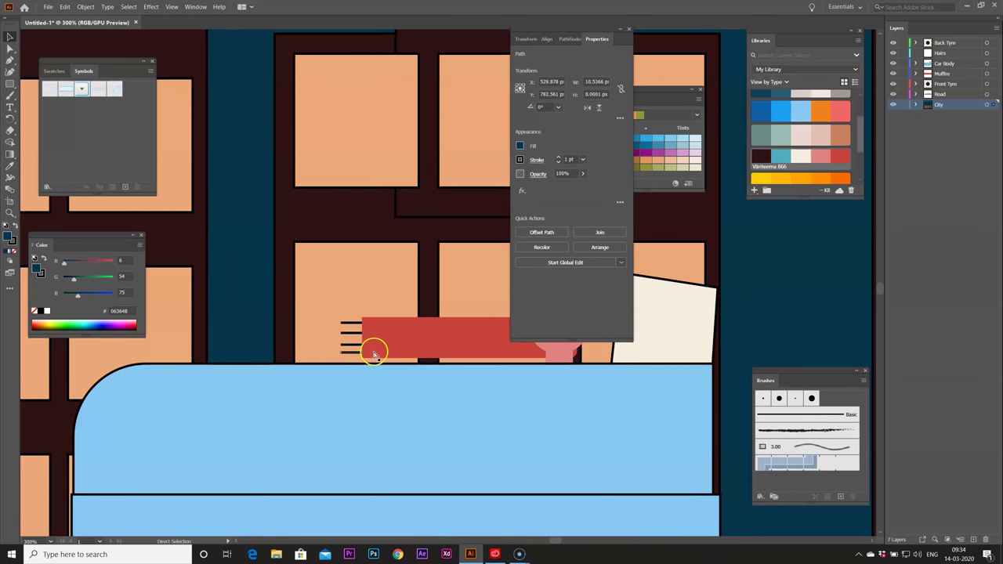
{"action": "key", "text": "ctrl+plus"}
{"action": "key", "text": "ctrl+plus"}
{"action": "key", "text": "ctrl+plus"}
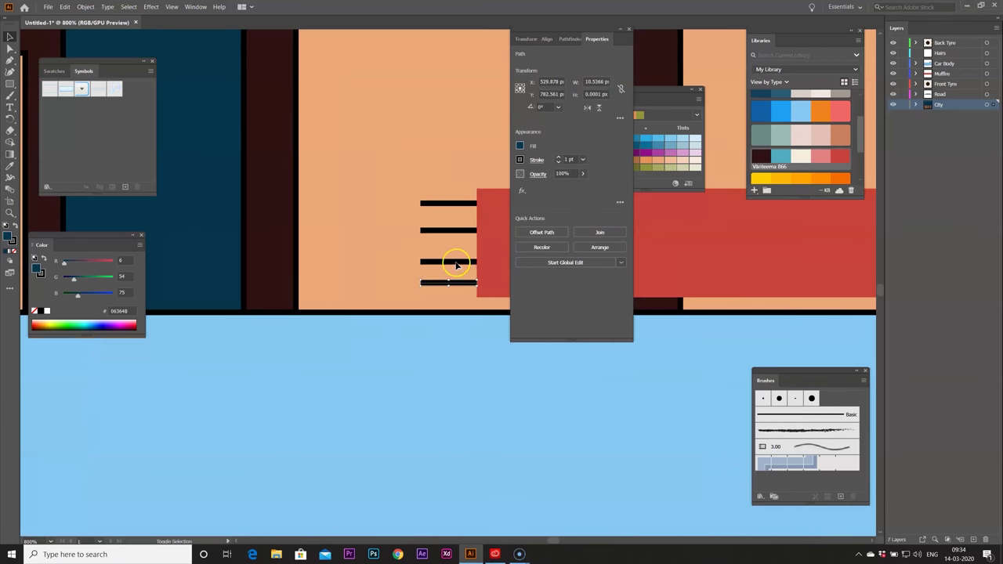
{"action": "left_click", "coordinate": [456, 264], "text": "shift"}
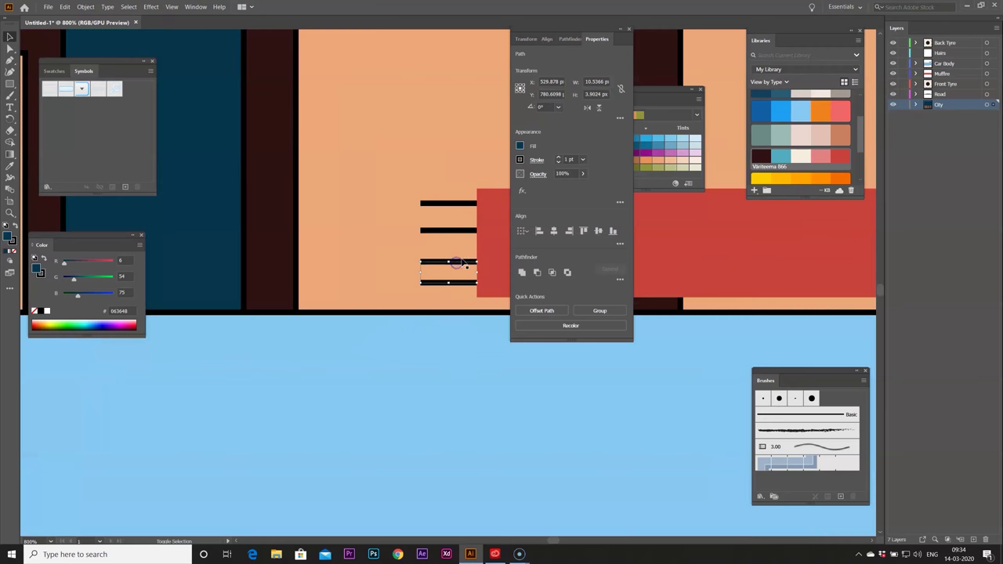
{"action": "left_click", "coordinate": [461, 205], "text": "shift"}
{"action": "left_click", "coordinate": [454, 207], "text": "shift"}
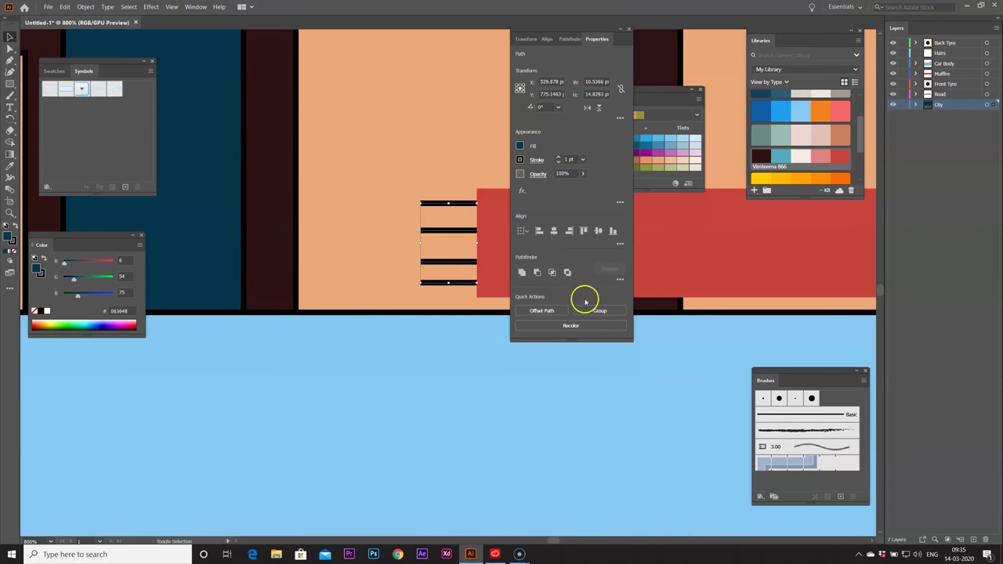
{"action": "left_click", "coordinate": [620, 244]}
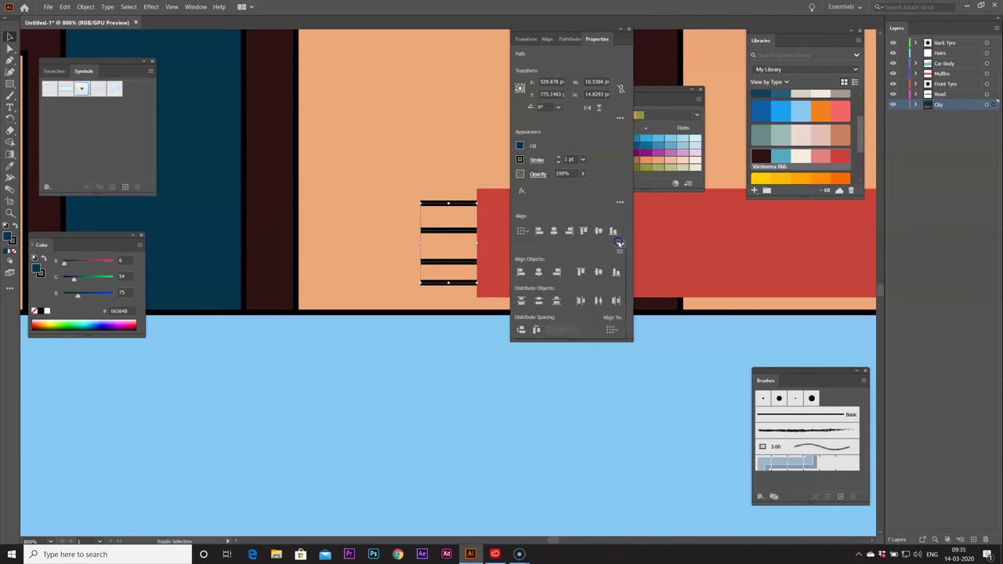
{"action": "left_click", "coordinate": [538, 299]}
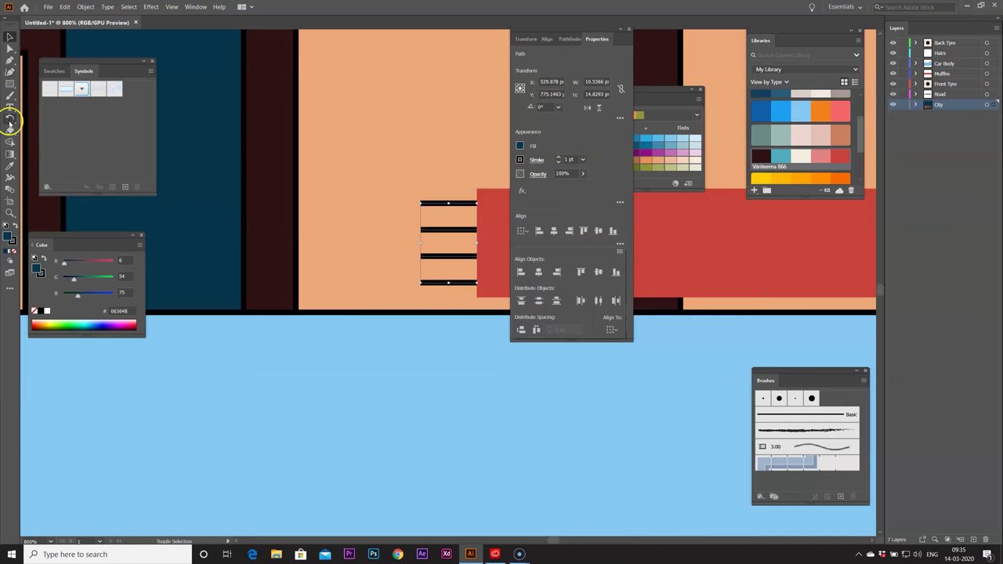
{"action": "left_click", "coordinate": [63, 175]}
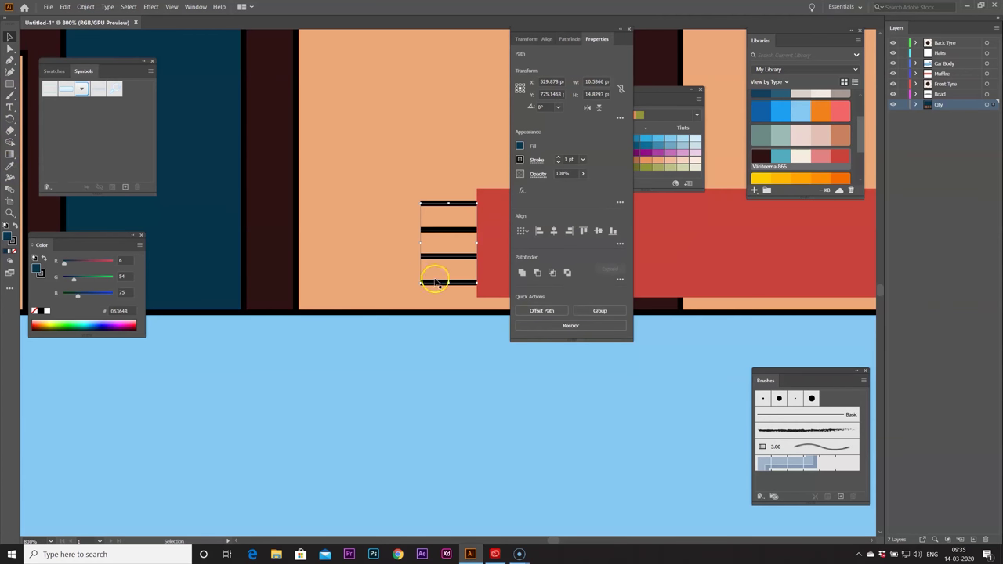
Step: Apply the muffler's red fill and stroke settings to the four fringe lines with the Eyedropper
{"action": "key", "text": "i"}
{"action": "left_click", "coordinate": [724, 236]}
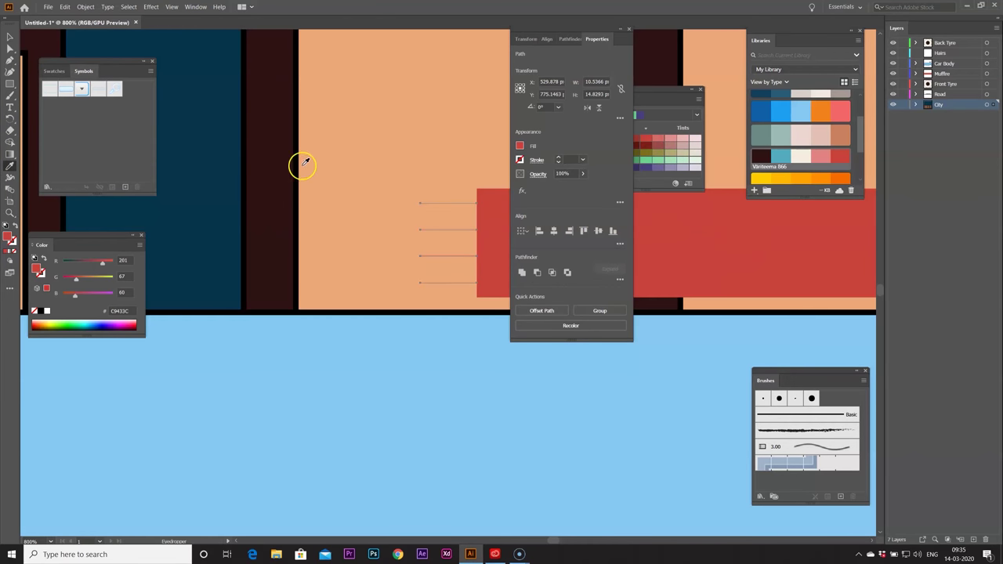
{"action": "left_click", "coordinate": [9, 36]}
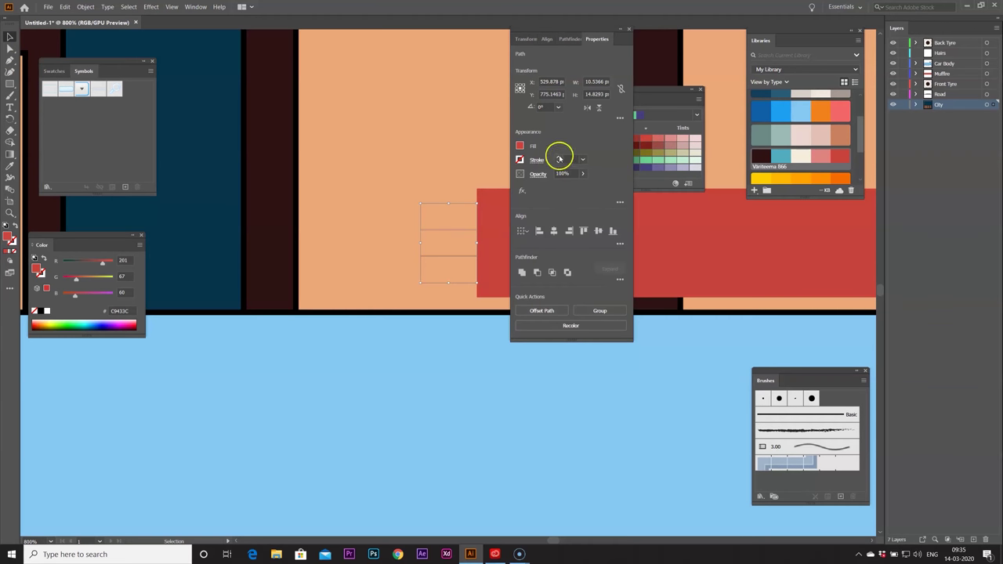
Step: Give the four muffler fringe lines a 0.75 pt red stroke
{"action": "left_click", "coordinate": [559, 159]}
{"action": "left_click", "coordinate": [559, 160]}
{"action": "left_click", "coordinate": [559, 159]}
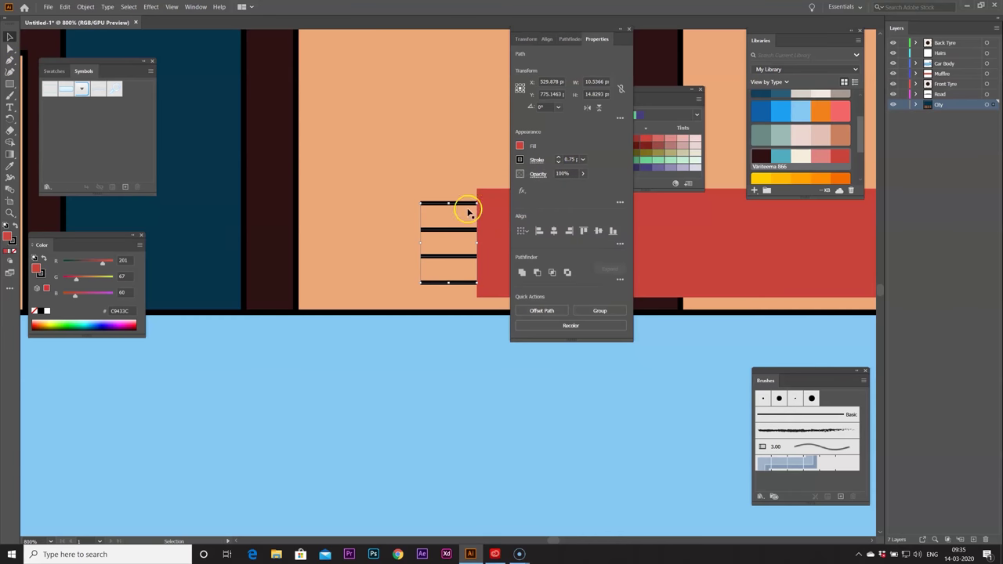
{"action": "left_click", "coordinate": [520, 160]}
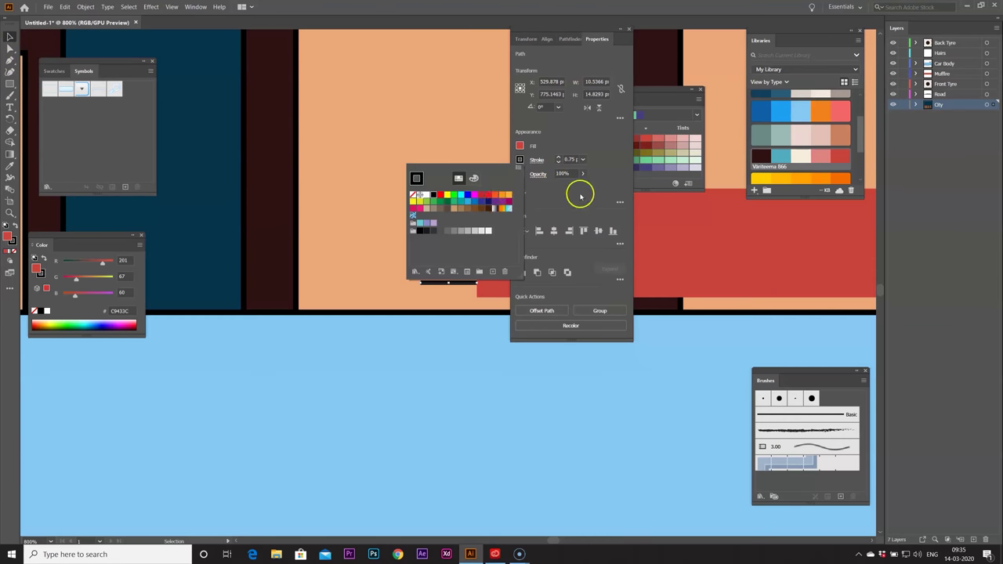
{"action": "left_click", "coordinate": [487, 196]}
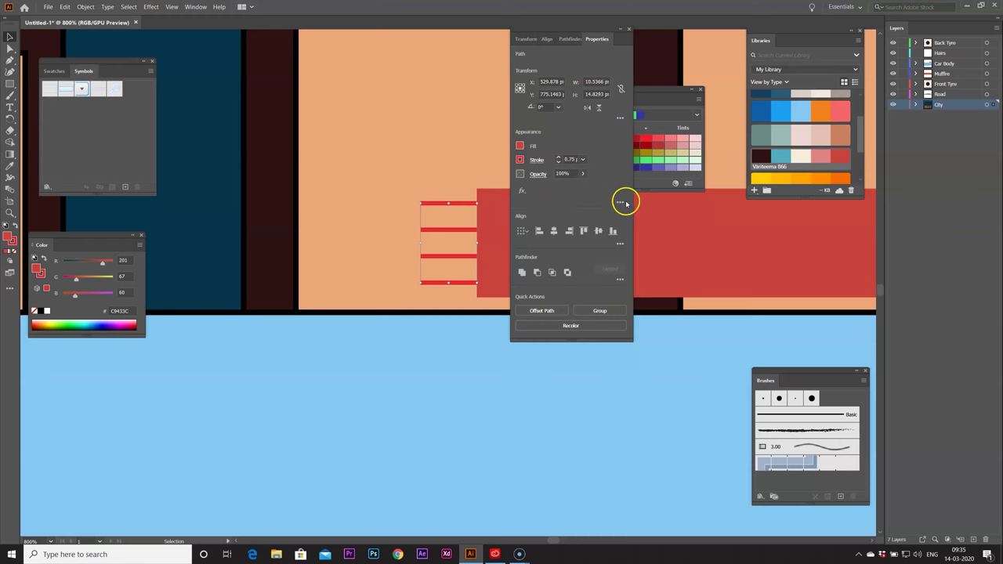
Step: Set round caps on the strokes of the four muffler fringe lines
{"action": "left_click", "coordinate": [537, 162]}
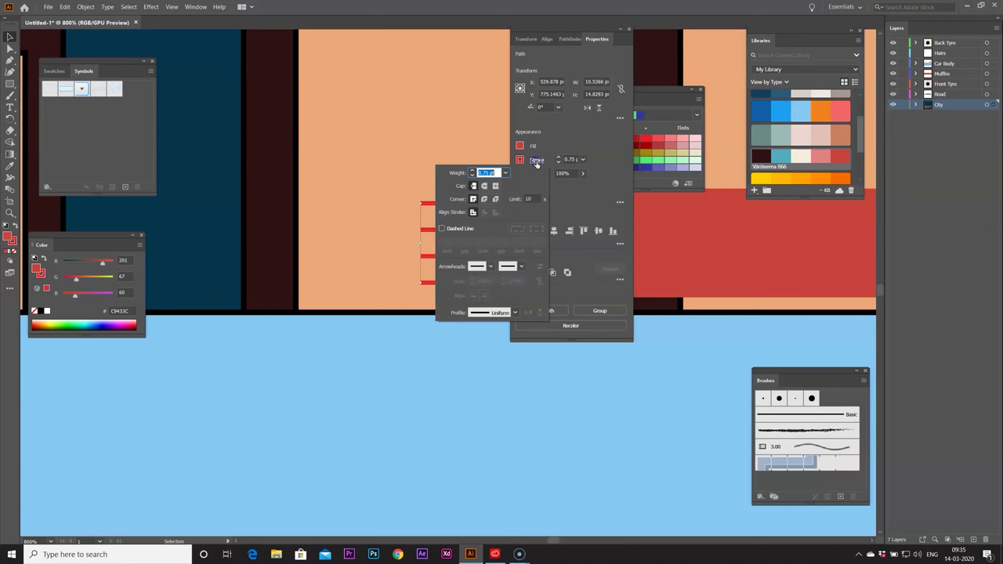
{"action": "left_click", "coordinate": [484, 187]}
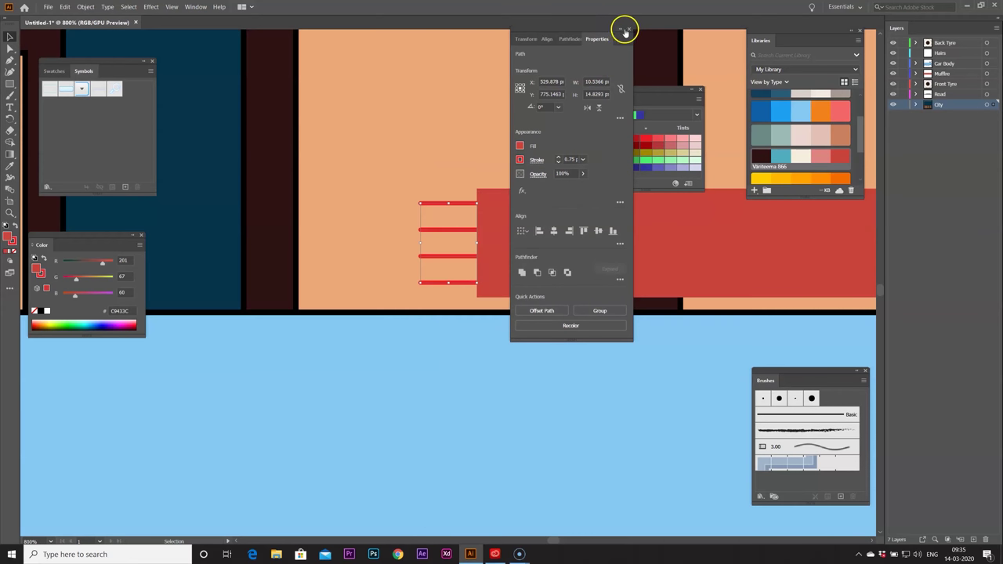
{"action": "left_click", "coordinate": [629, 30]}
{"action": "left_click", "coordinate": [567, 226]}
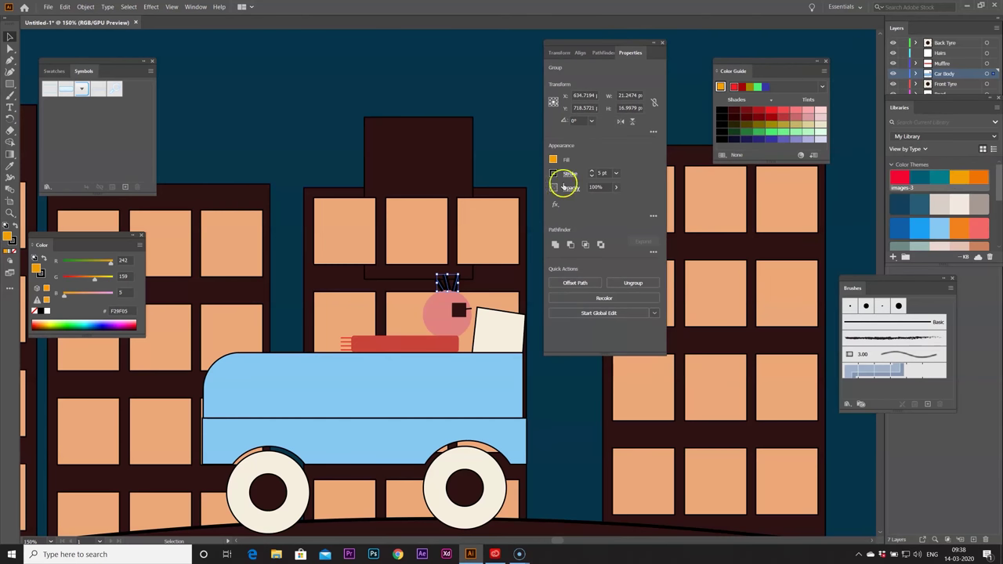
Step: Change the stroke colour of the driver's hair group to orange
{"action": "left_click", "coordinate": [555, 176]}
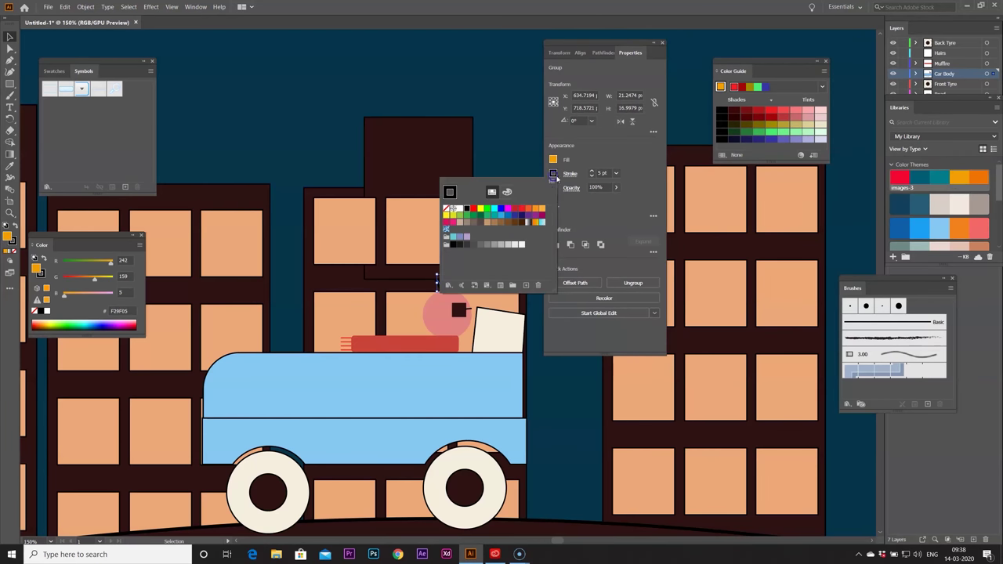
{"action": "left_click", "coordinate": [529, 210]}
{"action": "left_click", "coordinate": [584, 201]}
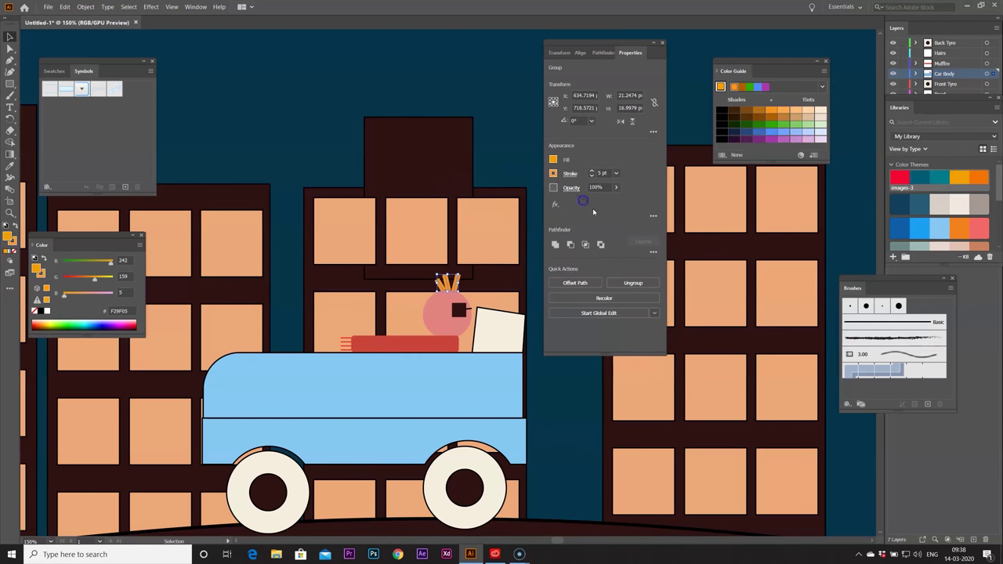
{"action": "left_click", "coordinate": [449, 282]}
{"action": "left_click", "coordinate": [537, 331]}
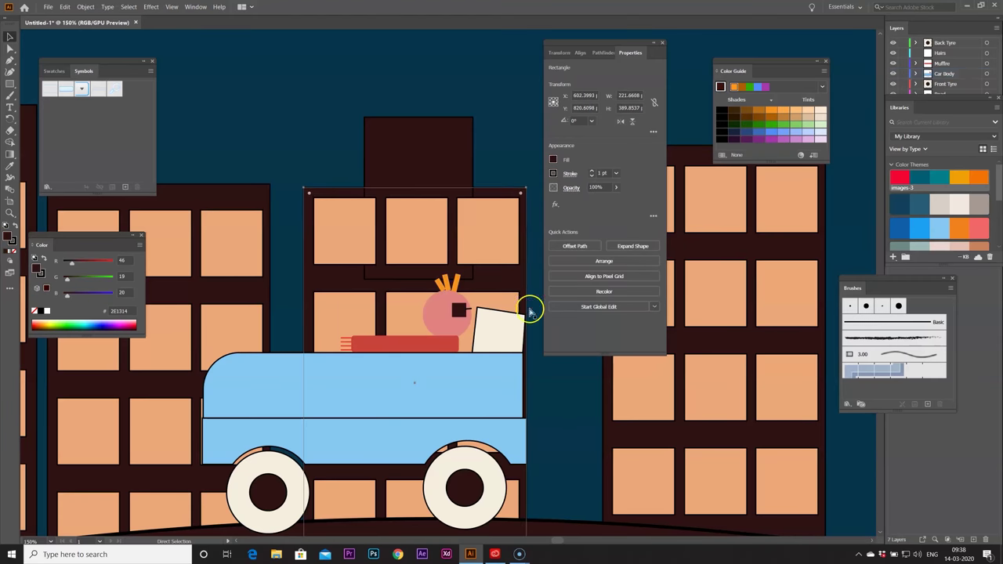
{"action": "left_click", "coordinate": [458, 292]}
{"action": "left_click", "coordinate": [457, 290]}
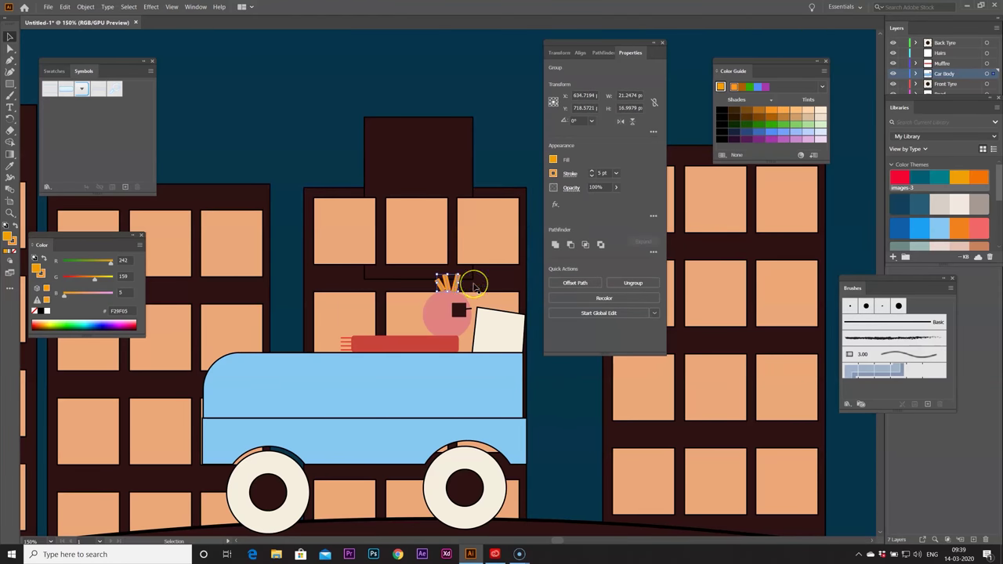
Step: Deselect the artwork and move the Properties panel clear of the night sky background
{"action": "left_click", "coordinate": [567, 385]}
{"action": "key", "text": "ctrl+minus"}
{"action": "key", "text": "ctrl+minus"}
{"action": "key", "text": "ctrl+minus"}
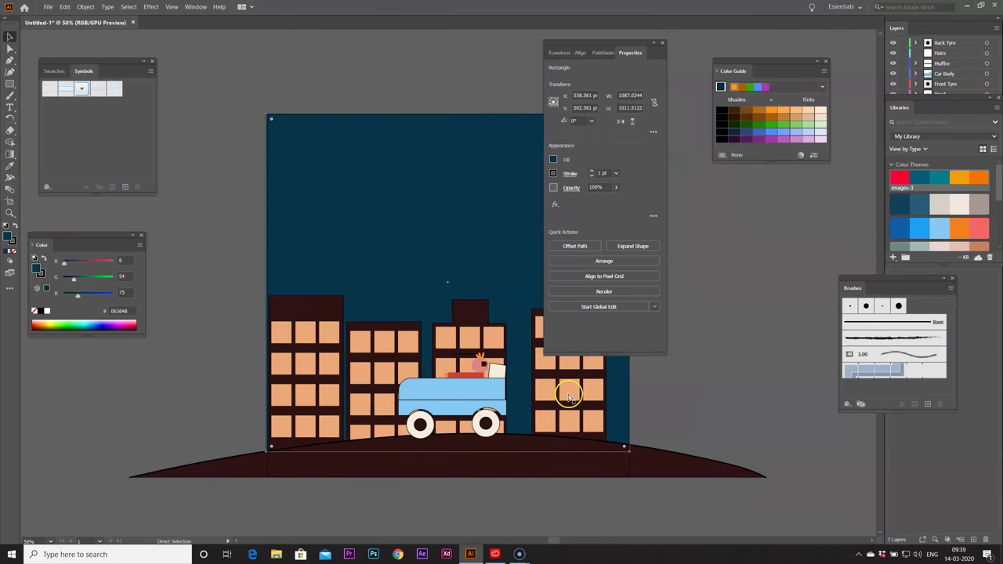
{"action": "left_click", "coordinate": [671, 383]}
{"action": "scroll", "coordinate": [710, 349], "scroll_direction": "right", "scroll_amount": 3}
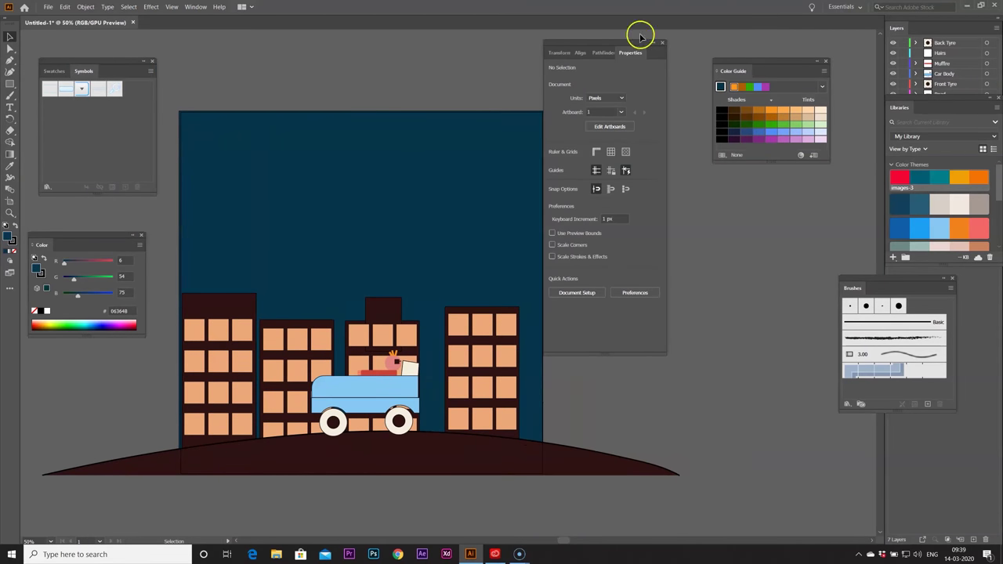
{"action": "left_click_drag", "start_coordinate": [631, 42], "coordinate": [713, 51]}
{"action": "left_click_drag", "start_coordinate": [10, 84], "coordinate": [52, 122]}
{"action": "left_click_drag", "start_coordinate": [220, 149], "coordinate": [223, 152]}
{"action": "left_click_drag", "start_coordinate": [243, 154], "coordinate": [271, 172]}
{"action": "left_click_drag", "start_coordinate": [224, 173], "coordinate": [238, 195]}
{"action": "left_click_drag", "start_coordinate": [258, 192], "coordinate": [260, 195]}
{"action": "left_click_drag", "start_coordinate": [291, 191], "coordinate": [293, 193]}
{"action": "left_click_drag", "start_coordinate": [220, 203], "coordinate": [221, 207]}
{"action": "left_click_drag", "start_coordinate": [451, 159], "coordinate": [455, 163]}
{"action": "left_click", "coordinate": [8, 36]}
{"action": "left_click_drag", "start_coordinate": [925, 99], "coordinate": [682, 79]}
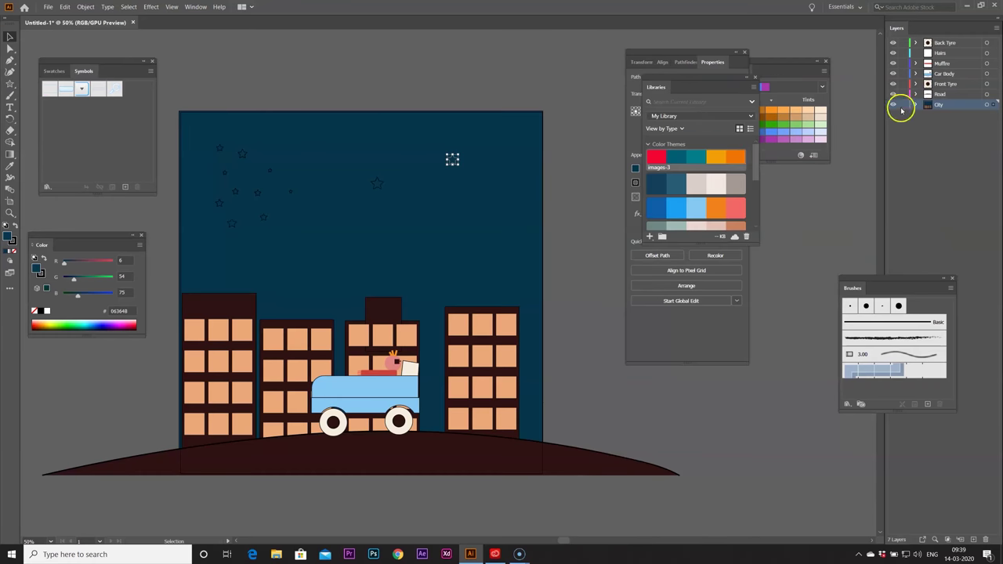
{"action": "key", "text": "ctrl+z"}
{"action": "key", "text": "ctrl+z"}
{"action": "key", "text": "ctrl+z"}
{"action": "key", "text": "ctrl+z"}
{"action": "key", "text": "ctrl+z"}
{"action": "key", "text": "ctrl+z"}
{"action": "key", "text": "ctrl+z"}
{"action": "key", "text": "ctrl+z"}
{"action": "key", "text": "ctrl+z"}
{"action": "key", "text": "ctrl+z"}
{"action": "key", "text": "ctrl+z"}
{"action": "key", "text": "ctrl+z"}
Step: Lock the City layer and add a new layer named Sky directly above it
{"action": "left_click", "coordinate": [904, 104]}
{"action": "left_click_drag", "start_coordinate": [894, 278], "coordinate": [794, 259]}
{"action": "left_click", "coordinate": [974, 540]}
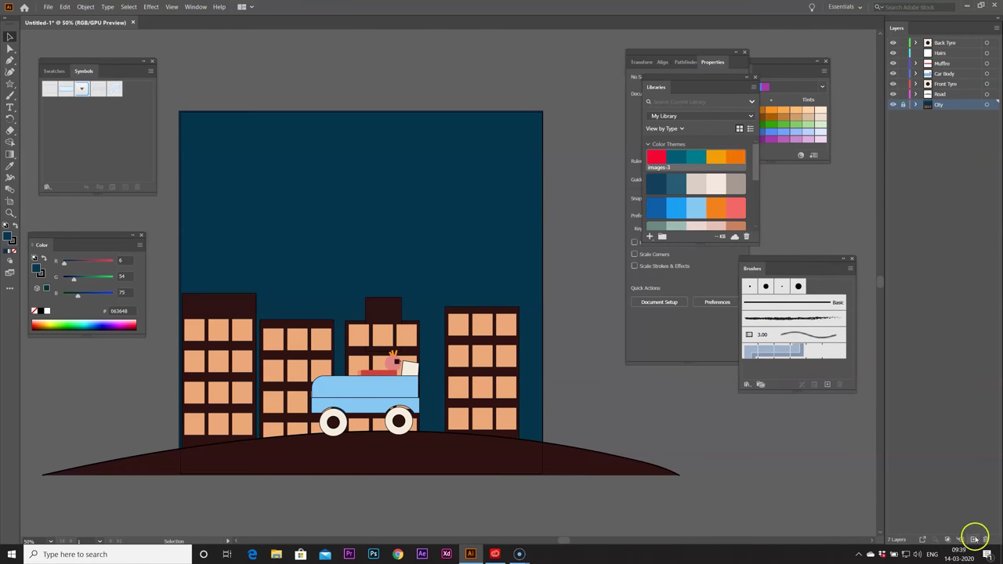
{"action": "double_click", "coordinate": [944, 105]}
{"action": "type", "text": "Sky"}
{"action": "key", "text": "Return"}
Step: Draw stars of varying sizes scattered across the night sky with the Star tool
{"action": "left_click", "coordinate": [10, 84]}
{"action": "left_click_drag", "start_coordinate": [222, 147], "coordinate": [225, 153]}
{"action": "left_click_drag", "start_coordinate": [238, 154], "coordinate": [280, 174]}
{"action": "left_click_drag", "start_coordinate": [332, 132], "coordinate": [336, 136]}
{"action": "left_click_drag", "start_coordinate": [293, 228], "coordinate": [297, 231]}
{"action": "left_click_drag", "start_coordinate": [258, 259], "coordinate": [261, 263]}
{"action": "left_click_drag", "start_coordinate": [352, 248], "coordinate": [358, 255]}
{"action": "left_click_drag", "start_coordinate": [409, 176], "coordinate": [414, 185]}
{"action": "left_click_drag", "start_coordinate": [427, 142], "coordinate": [430, 144]}
{"action": "left_click_drag", "start_coordinate": [436, 227], "coordinate": [442, 236]}
{"action": "left_click_drag", "start_coordinate": [497, 182], "coordinate": [502, 187]}
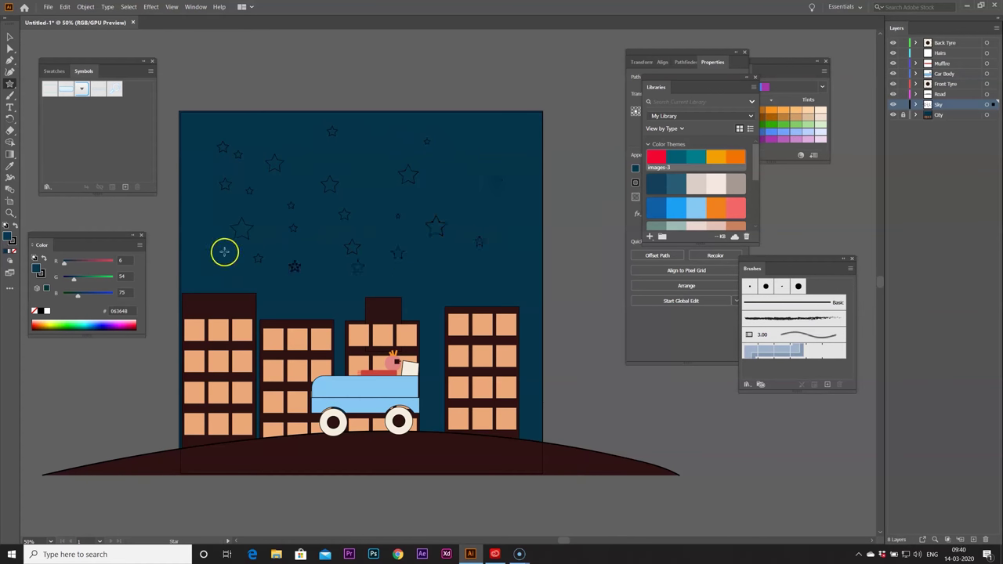
{"action": "left_click_drag", "start_coordinate": [225, 256], "coordinate": [226, 257]}
{"action": "left_click_drag", "start_coordinate": [190, 201], "coordinate": [195, 208]}
{"action": "left_click_drag", "start_coordinate": [364, 152], "coordinate": [366, 154]}
Step: Select all the stars and fill them with the orange from the images-3 colour theme
{"action": "left_click", "coordinate": [9, 36]}
{"action": "left_click", "coordinate": [416, 184]}
{"action": "key", "text": "ctrl+a"}
{"action": "mouse_move", "coordinate": [471, 79]}
{"action": "left_mouse_down"}
{"action": "mouse_move", "coordinate": [575, 243]}
{"action": "mouse_move", "coordinate": [177, 120]}
{"action": "left_mouse_up"}
{"action": "left_click", "coordinate": [721, 157]}
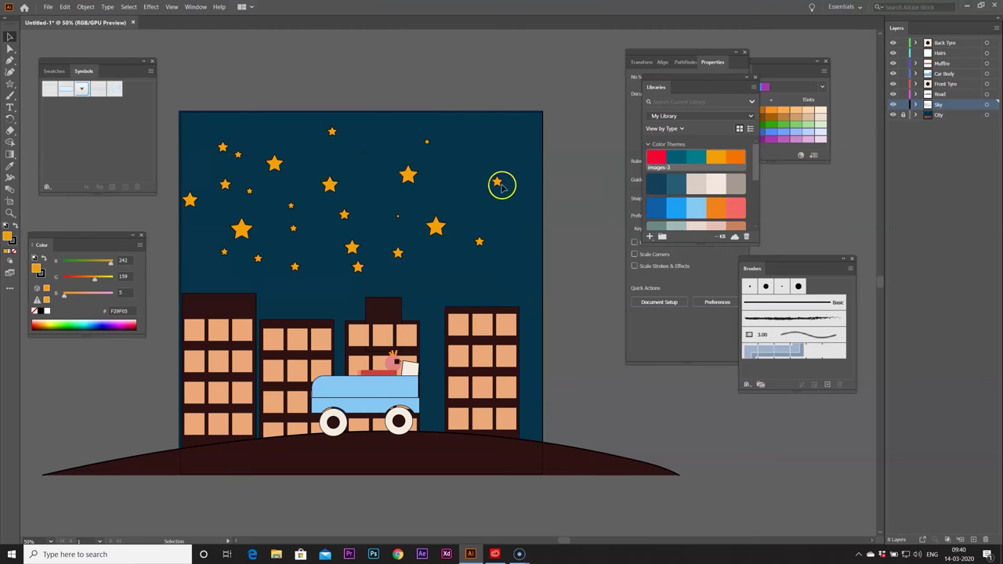
Step: Select all the stars together and shift them slightly to the right
{"action": "left_click", "coordinate": [500, 184]}
{"action": "left_click_drag", "start_coordinate": [508, 279], "coordinate": [230, 147]}
{"action": "left_click", "coordinate": [502, 146]}
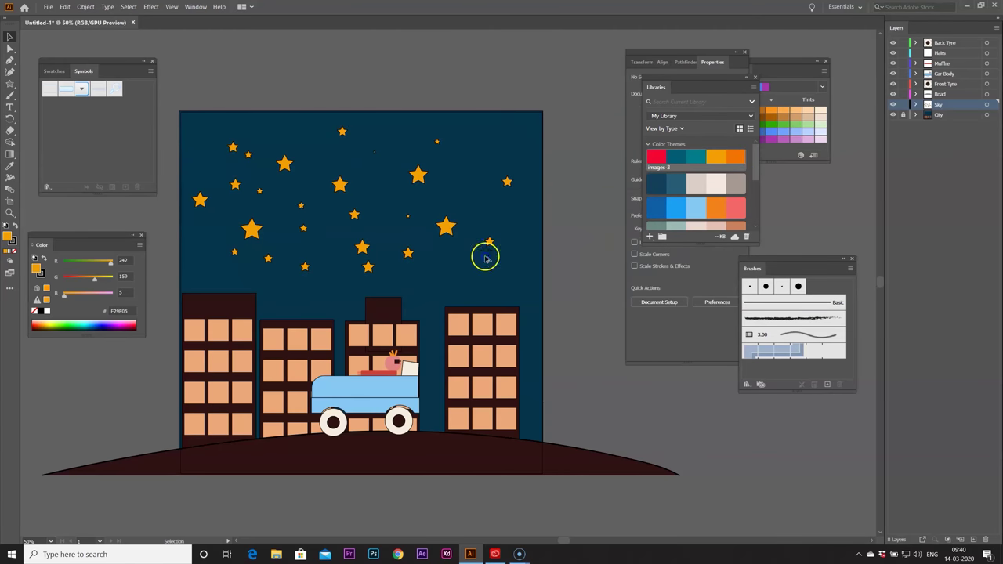
Step: Copy individual stars into the empty areas above the buildings and along the right part of the sky
{"action": "left_click_drag", "start_coordinate": [408, 253], "coordinate": [429, 280]}
{"action": "left_click_drag", "start_coordinate": [430, 280], "coordinate": [229, 278]}
{"action": "left_click_drag", "start_coordinate": [229, 278], "coordinate": [200, 246]}
{"action": "left_click_drag", "start_coordinate": [332, 289], "coordinate": [462, 279]}
{"action": "left_click_drag", "start_coordinate": [462, 280], "coordinate": [484, 198]}
{"action": "left_click_drag", "start_coordinate": [491, 244], "coordinate": [519, 218]}
{"action": "left_click_drag", "start_coordinate": [517, 216], "coordinate": [504, 288]}
{"action": "left_click_drag", "start_coordinate": [438, 142], "coordinate": [490, 142]}
{"action": "left_click_drag", "start_coordinate": [418, 175], "coordinate": [400, 141]}
{"action": "left_click", "coordinate": [559, 247]}
{"action": "key", "text": "ctrl+minus"}
{"action": "key", "text": "ctrl+minus"}
{"action": "key", "text": "ctrl+equal"}
{"action": "key", "text": "ctrl+equal"}
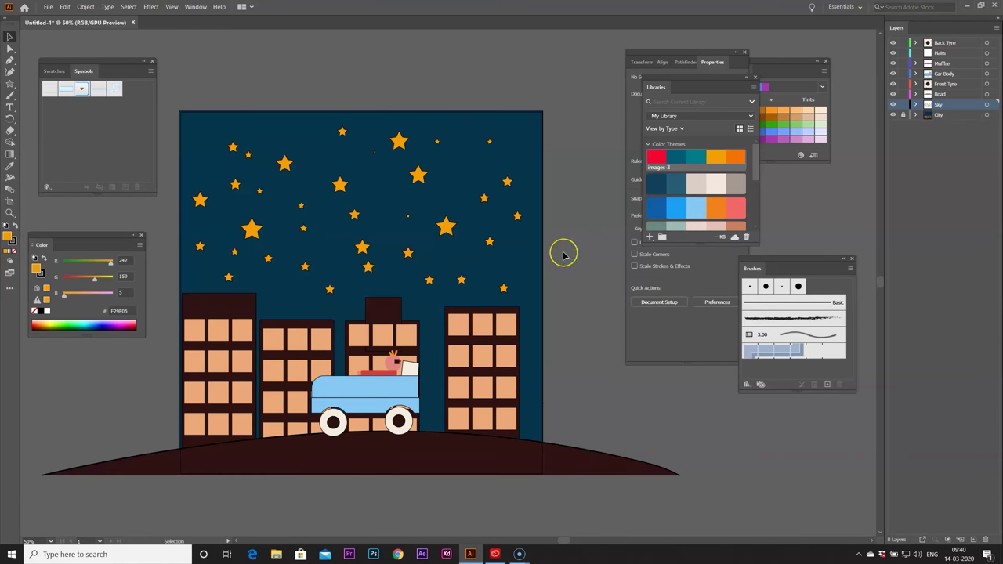
Step: Move all the buildings with their windows from the City layer to a new layer named Buildings
{"action": "left_click", "coordinate": [492, 310]}
{"action": "left_click", "coordinate": [280, 329], "text": "shift"}
{"action": "left_click", "coordinate": [209, 313], "text": "shift"}
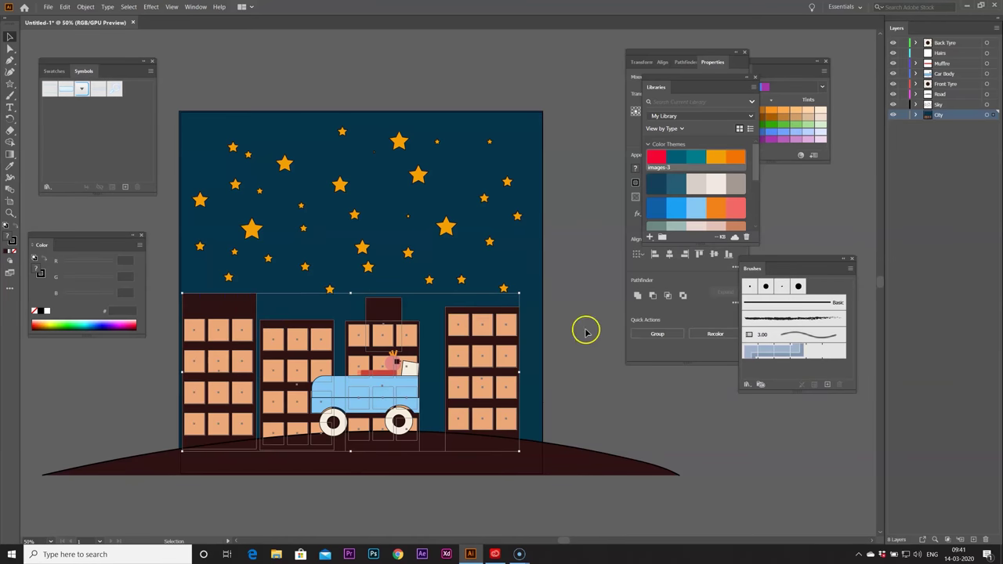
{"action": "key", "text": "Delete"}
{"action": "key", "text": "ctrl+l"}
{"action": "type", "text": "Buildings"}
{"action": "key", "text": "Return"}
{"action": "key", "text": "ctrl+f"}
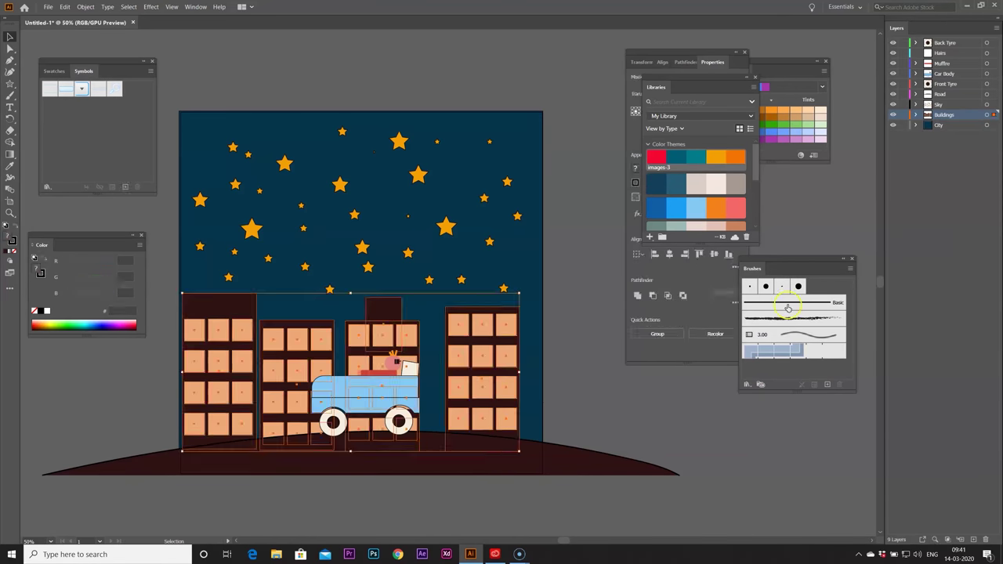
{"action": "left_click", "coordinate": [728, 428]}
{"action": "key", "text": "ctrl+minus"}
{"action": "key", "text": "ctrl+minus"}
{"action": "left_click_drag", "start_coordinate": [521, 419], "coordinate": [533, 433]}
{"action": "key", "text": "ctrl+plus"}
{"action": "key", "text": "ctrl+plus"}
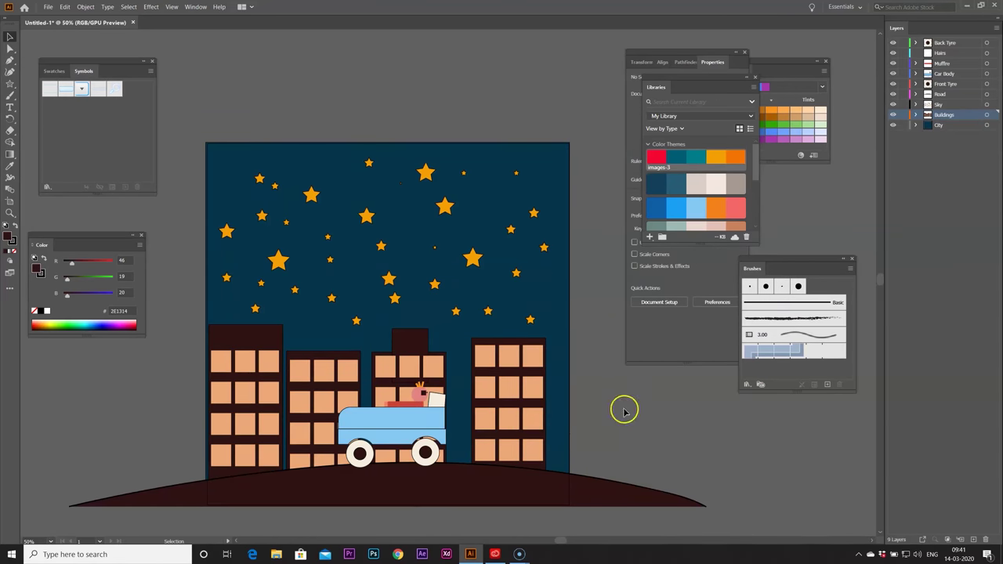
{"action": "key", "text": "ctrl+minus"}
{"action": "key", "text": "ctrl+minus"}
{"action": "key", "text": "ctrl+plus"}
{"action": "key", "text": "ctrl+plus"}
Step: Start saving the document and create a folder named Car Animation inside Content-Marketing
{"action": "key", "text": "ctrl+s"}
{"action": "left_click", "coordinate": [50, 23]}
{"action": "left_click", "coordinate": [51, 23]}
{"action": "scroll", "coordinate": [300, 174], "scroll_direction": "down", "scroll_amount": 3}
{"action": "right_click", "coordinate": [300, 174]}
{"action": "mouse_move", "coordinate": [353, 285]}
{"action": "left_click", "coordinate": [427, 287]}
{"action": "type", "text": "Car Animation"}
{"action": "key", "text": "Return"}
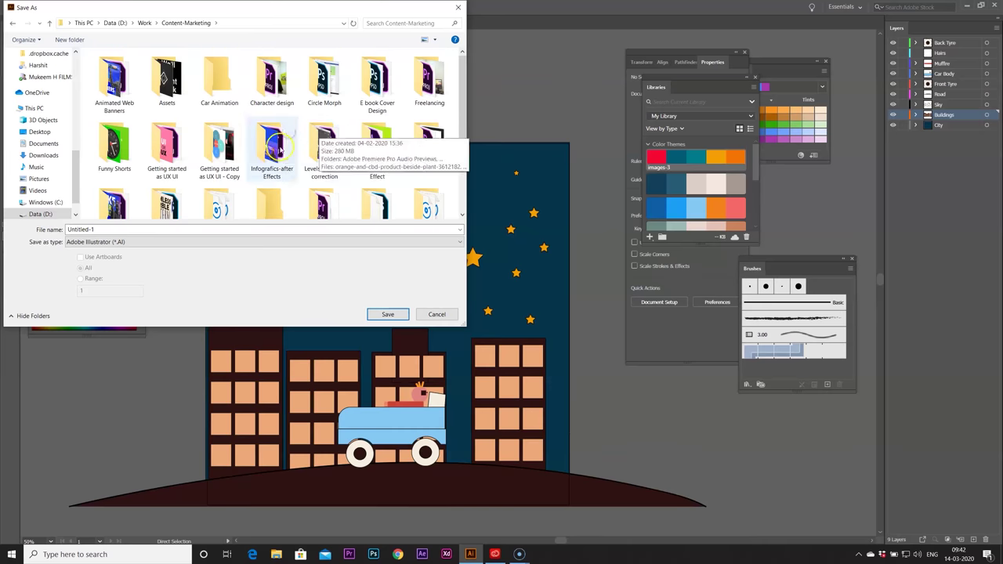
Step: Save the artwork in the Car Animation folder as the Adobe Illustrator file Untitled-1
{"action": "left_click", "coordinate": [388, 315]}
{"action": "left_click", "coordinate": [388, 314]}
{"action": "left_click", "coordinate": [545, 426]}
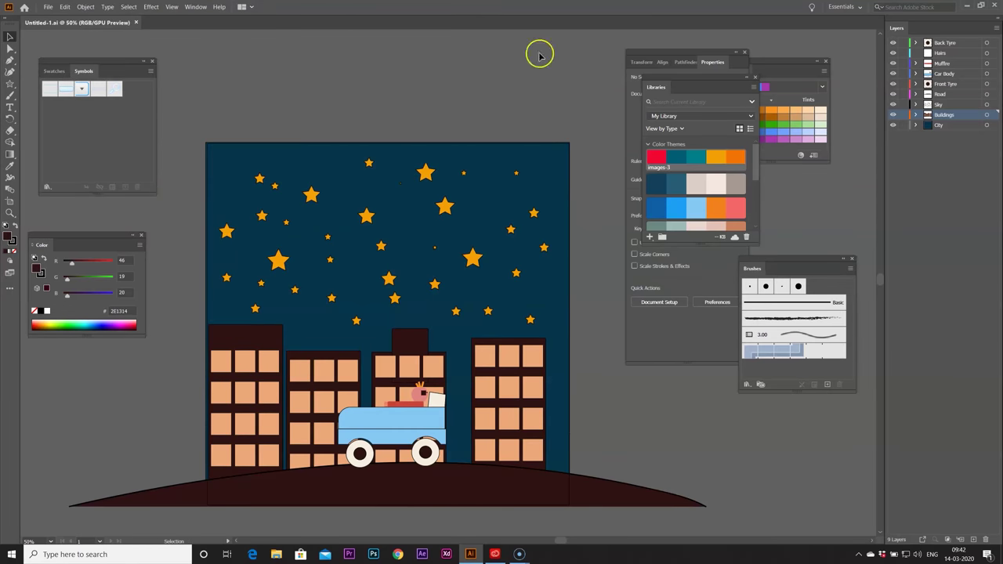
Step: Switch to Adobe After Effects and start a new project
{"action": "left_click", "coordinate": [967, 6]}
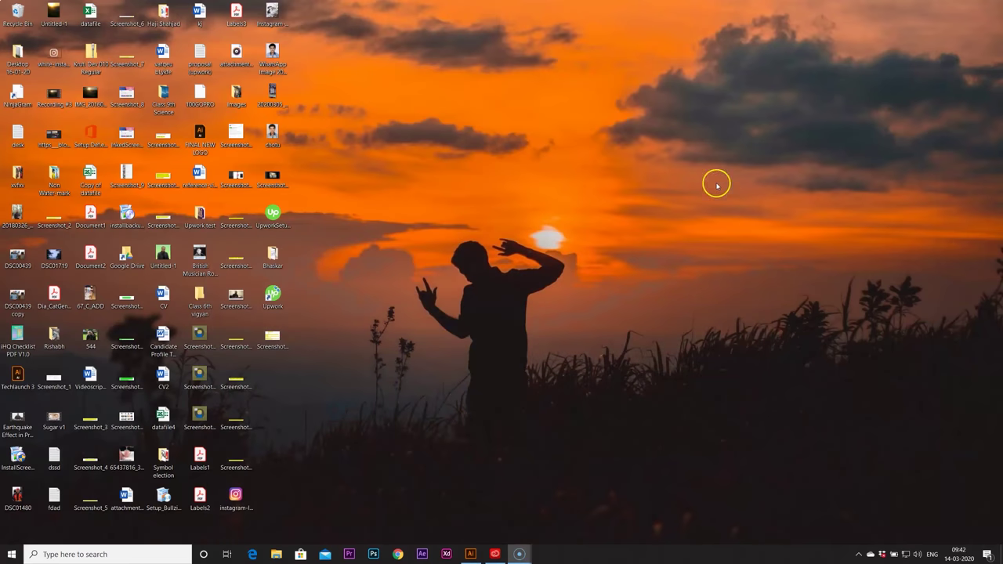
{"action": "left_click", "coordinate": [422, 553]}
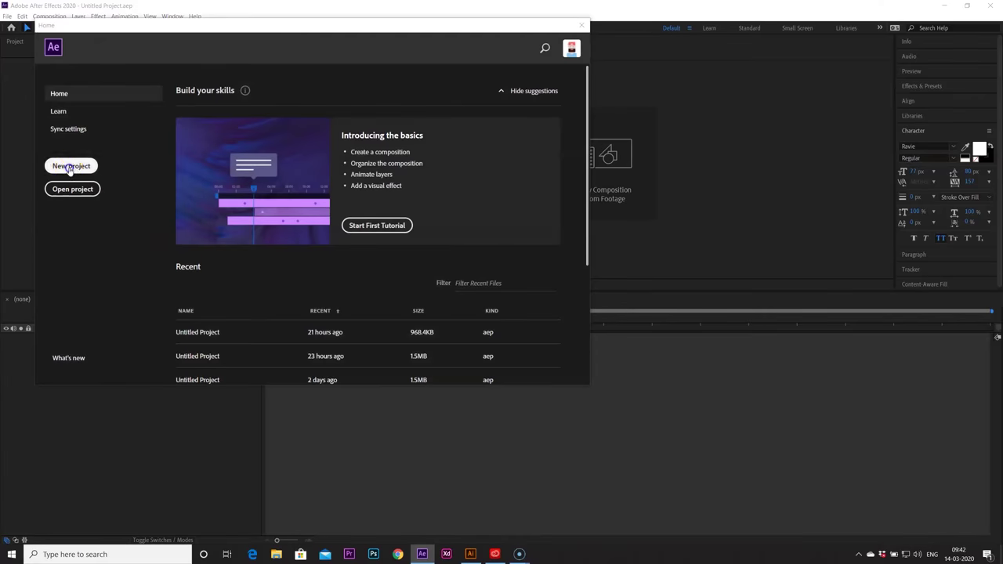
{"action": "left_click", "coordinate": [74, 163]}
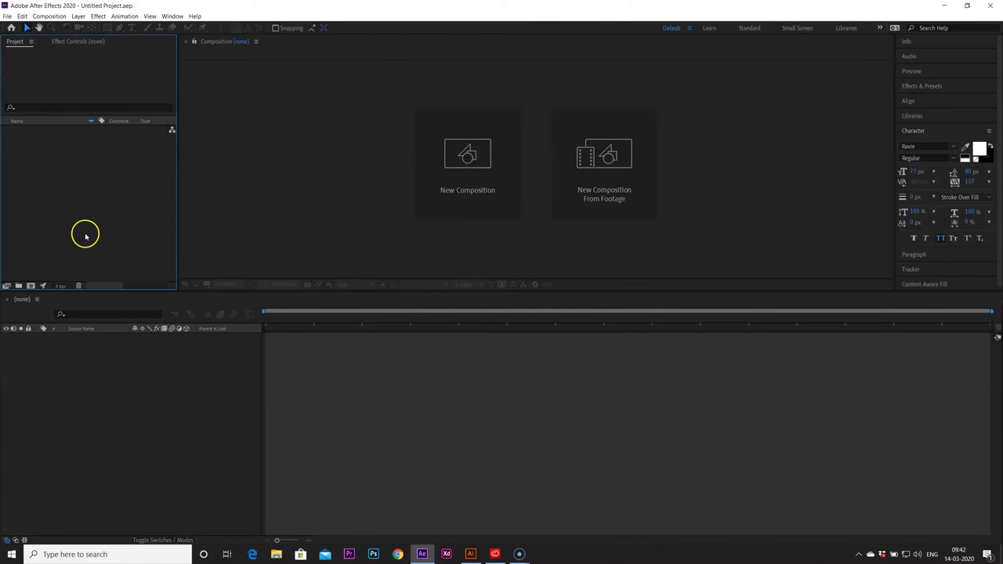
Step: Begin a file import and browse to the Untitled-1 file in Content-Marketing's Car Animation folder
{"action": "double_click", "coordinate": [153, 232]}
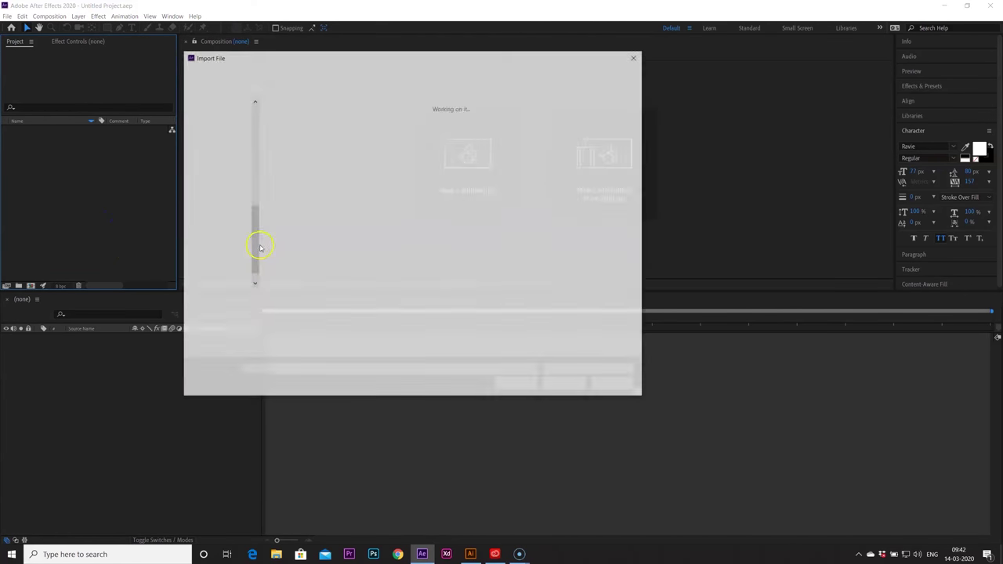
{"action": "scroll", "coordinate": [231, 209], "scroll_direction": "up", "scroll_amount": 2}
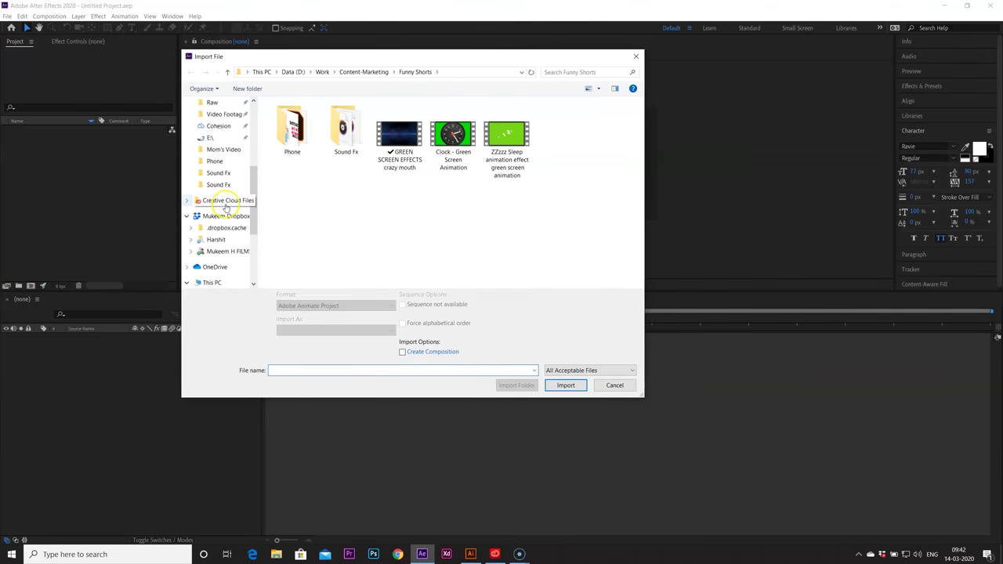
{"action": "left_click", "coordinate": [214, 161]}
{"action": "left_click", "coordinate": [227, 72]}
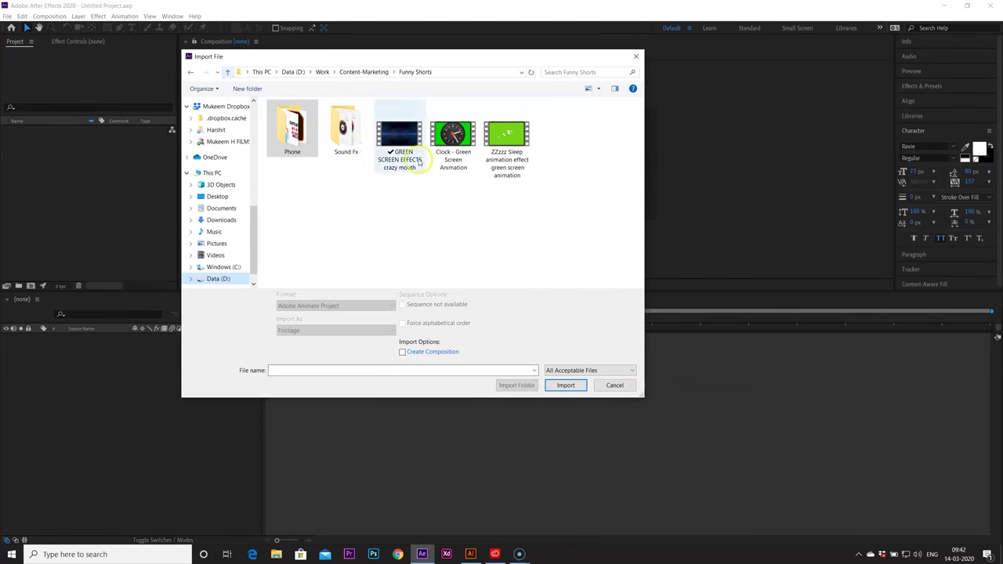
{"action": "left_click", "coordinate": [343, 180]}
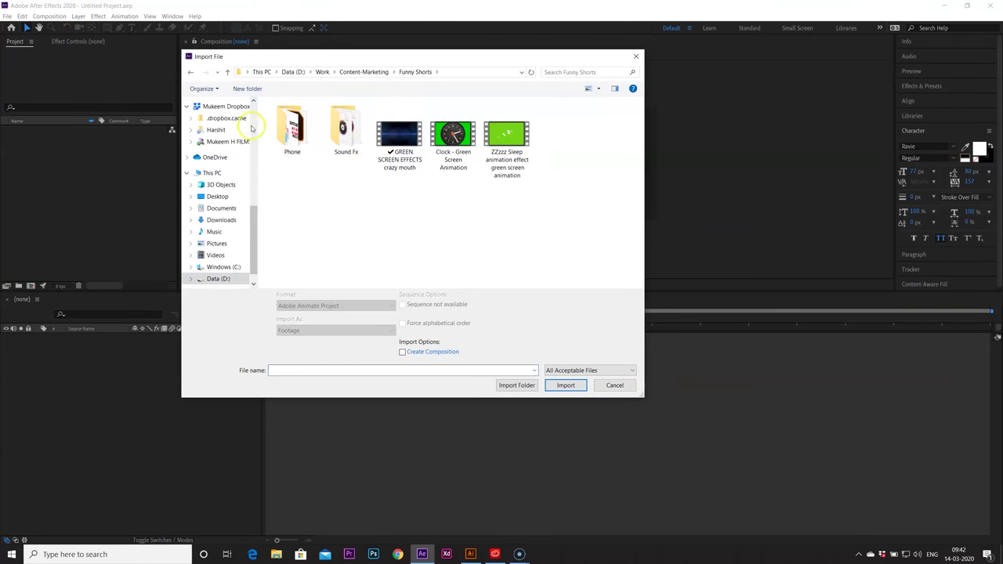
{"action": "left_click", "coordinate": [227, 73]}
{"action": "double_click", "coordinate": [396, 118]}
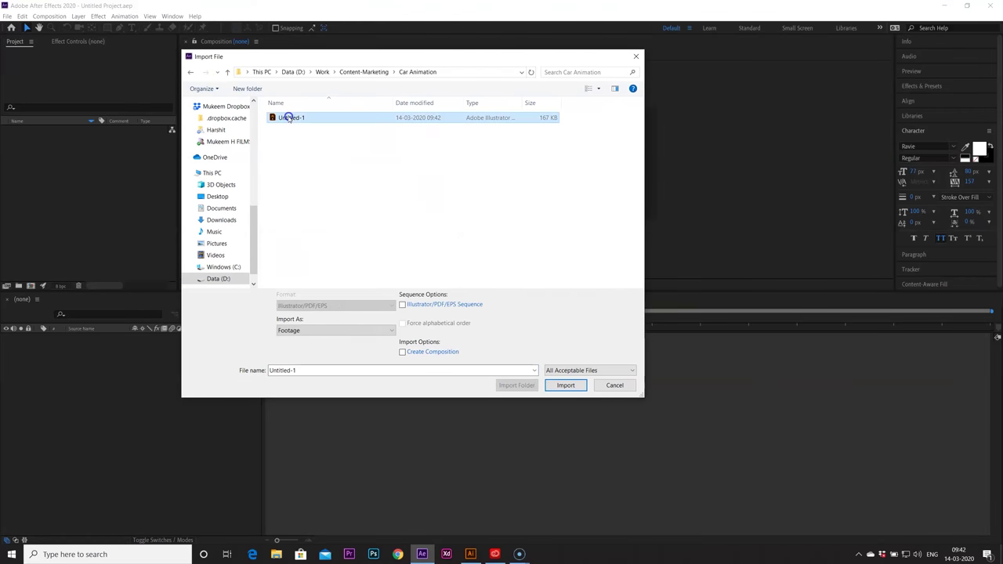
Step: Import the Untitled-1 Illustrator file as a Composition
{"action": "left_click", "coordinate": [612, 390]}
{"action": "left_click", "coordinate": [345, 330]}
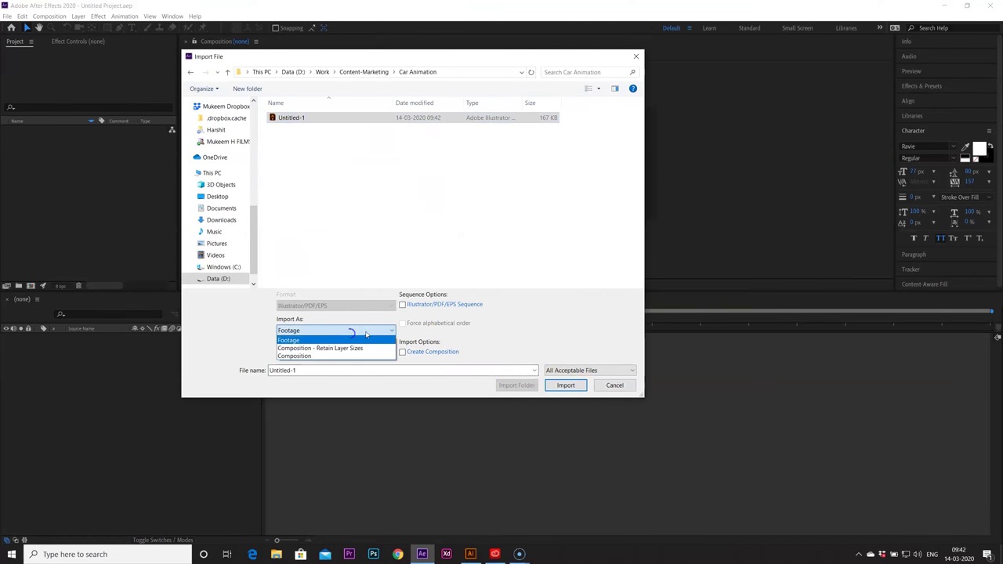
{"action": "left_click", "coordinate": [305, 357]}
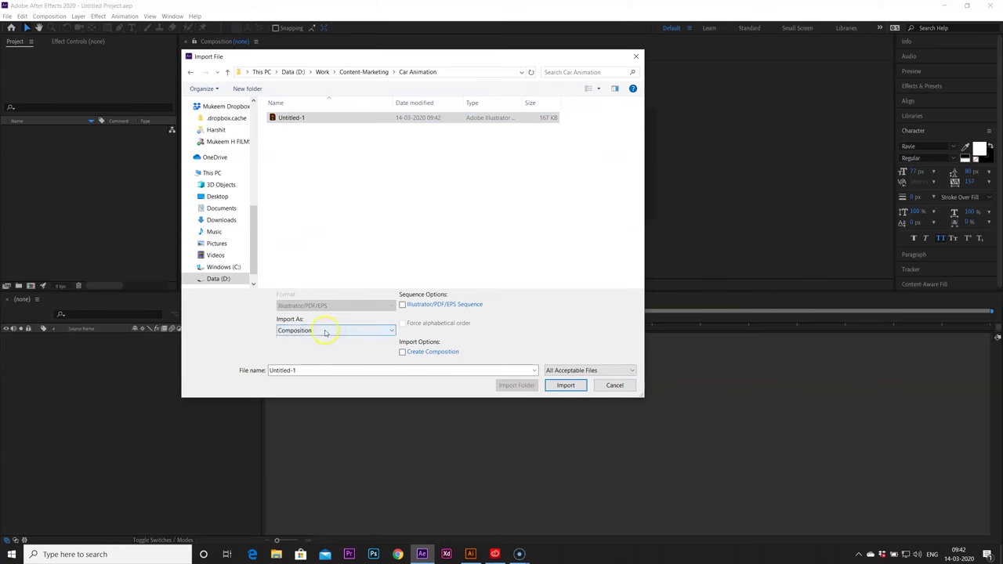
{"action": "left_click", "coordinate": [555, 384]}
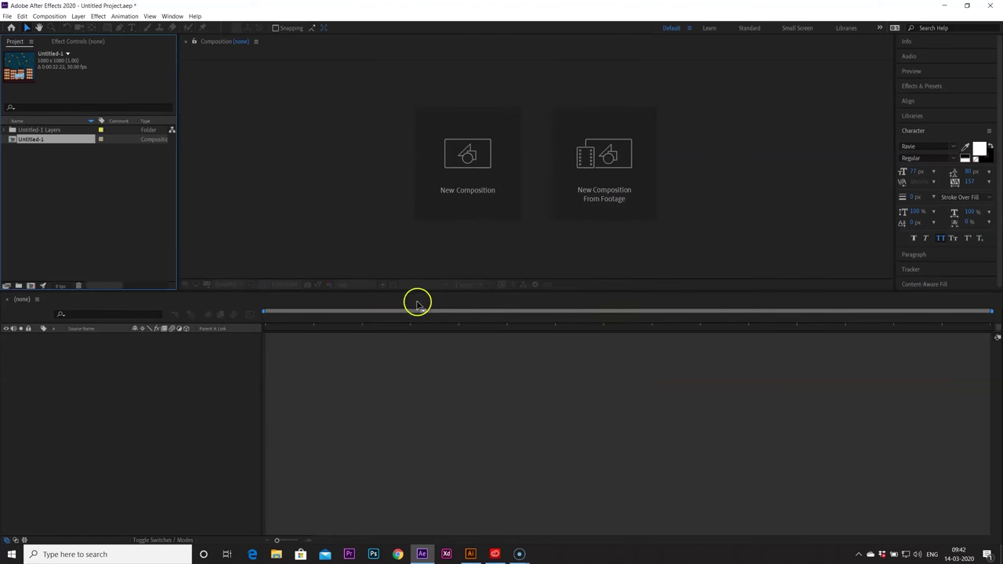
{"action": "left_click", "coordinate": [106, 202]}
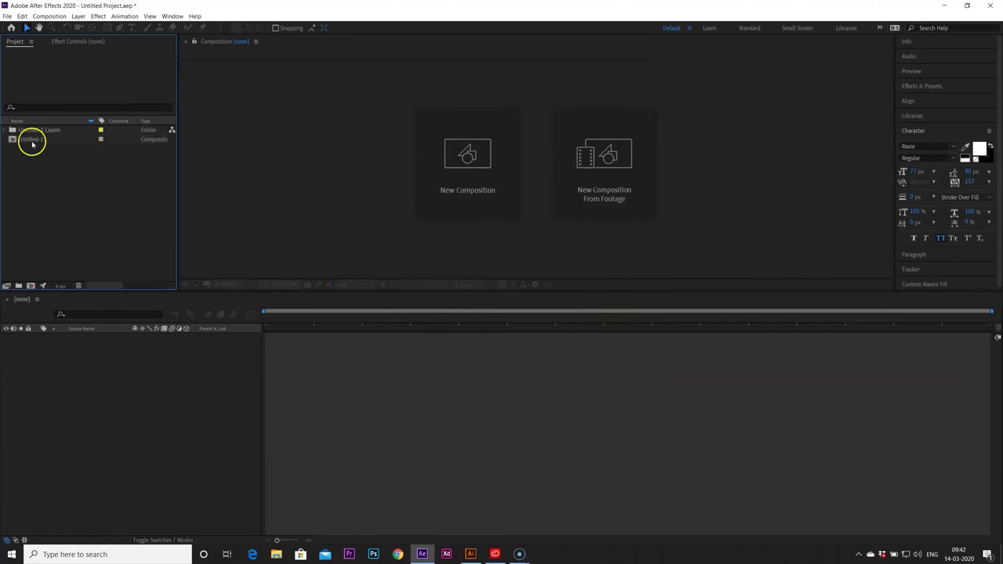
Step: Open the Untitled-1 composition and frame the whole scene in the viewer
{"action": "left_click", "coordinate": [32, 141]}
{"action": "double_click", "coordinate": [31, 139]}
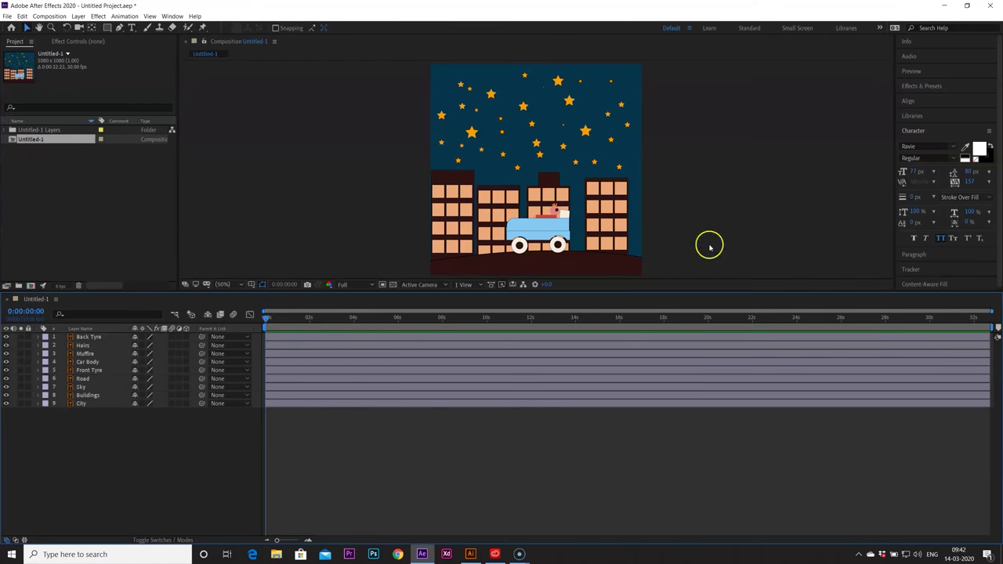
{"action": "key", "text": "slash"}
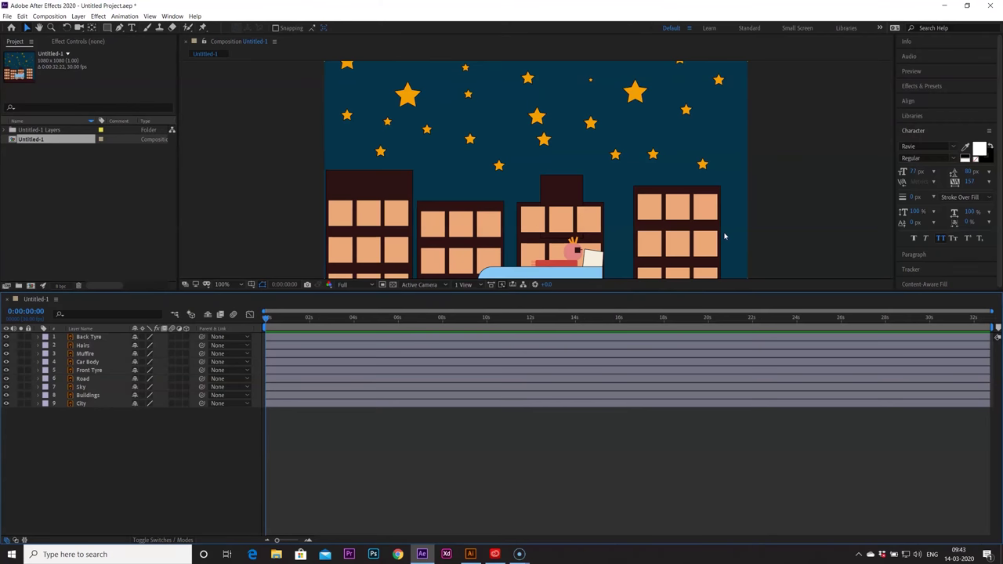
{"action": "left_click_drag", "start_coordinate": [813, 203], "coordinate": [804, 143]}
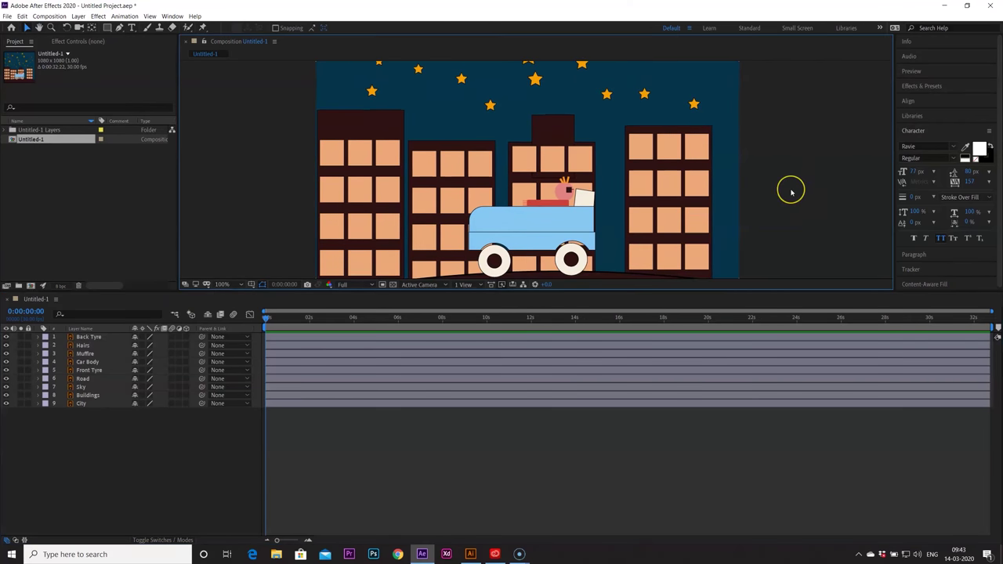
{"action": "key", "text": "comma"}
{"action": "left_click", "coordinate": [707, 206]}
{"action": "scroll", "coordinate": [703, 219], "scroll_direction": "up", "scroll_amount": 2}
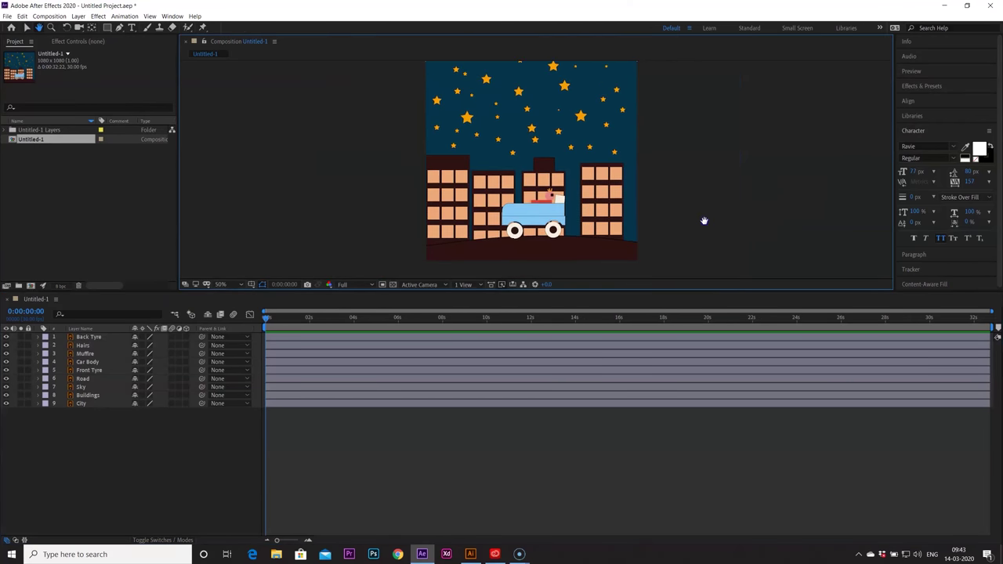
{"action": "left_click", "coordinate": [696, 253]}
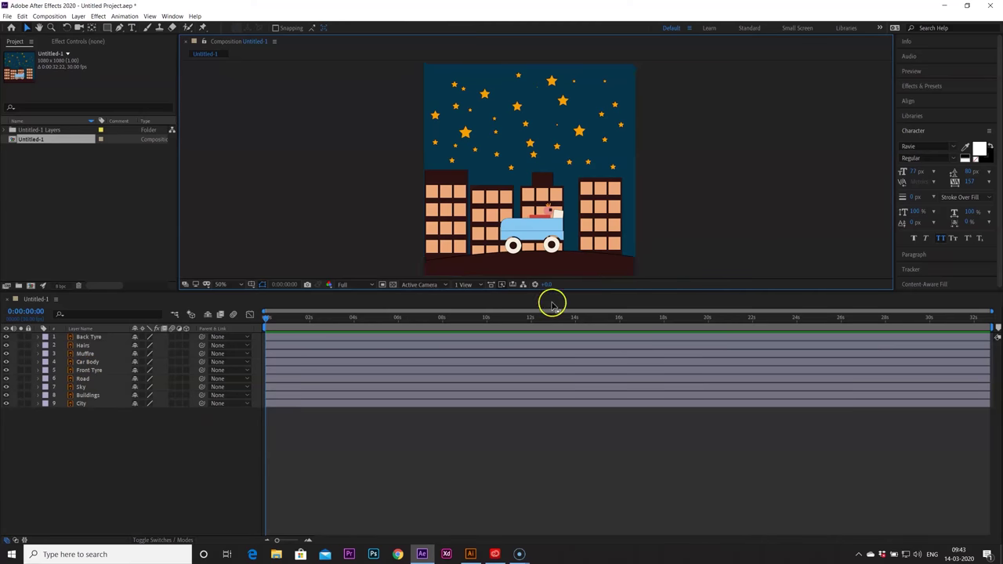
Step: Try moving the Back Tyre layer slightly away from the car, and undo the move
{"action": "left_click", "coordinate": [90, 337]}
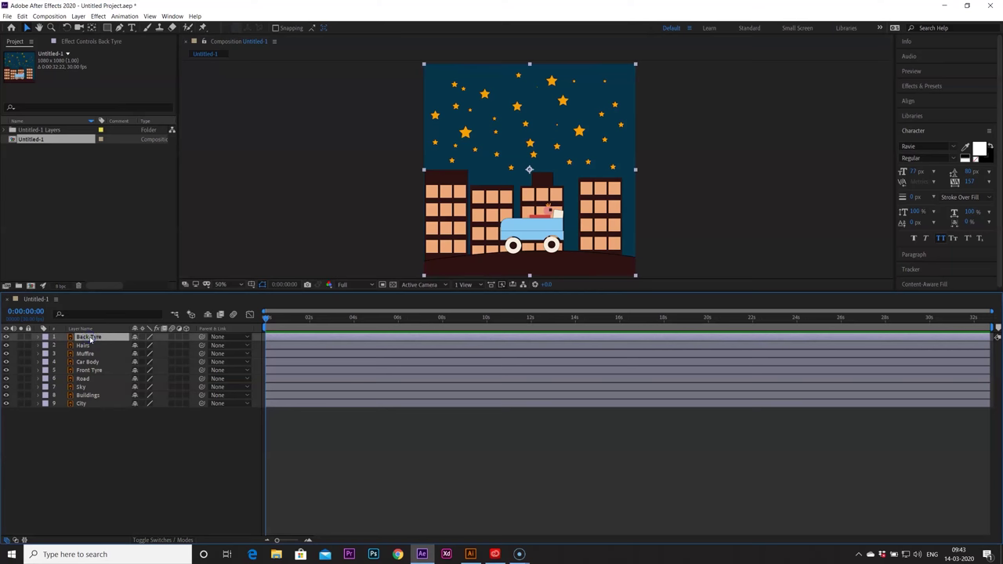
{"action": "left_click", "coordinate": [90, 346]}
{"action": "left_click", "coordinate": [86, 372]}
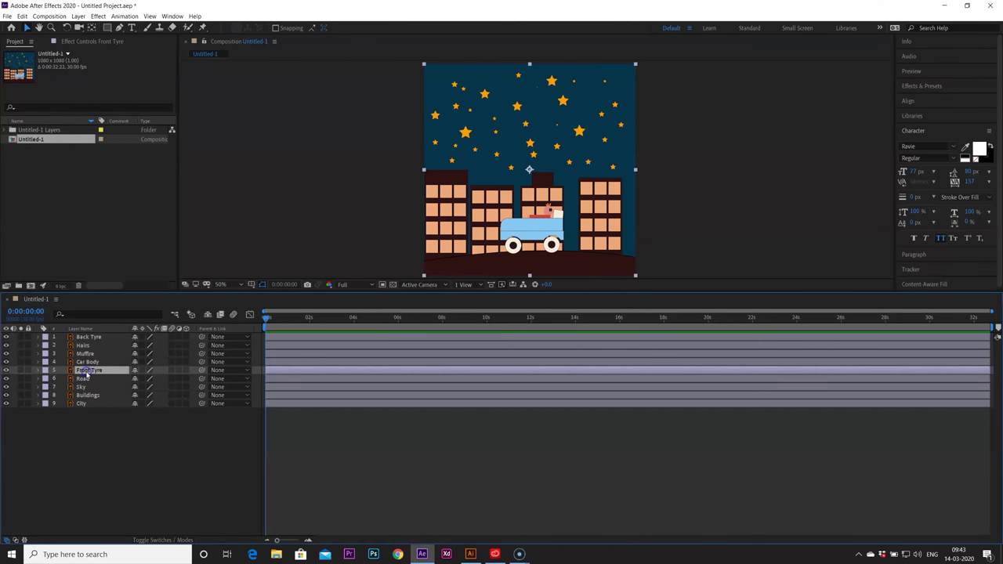
{"action": "left_click", "coordinate": [86, 338]}
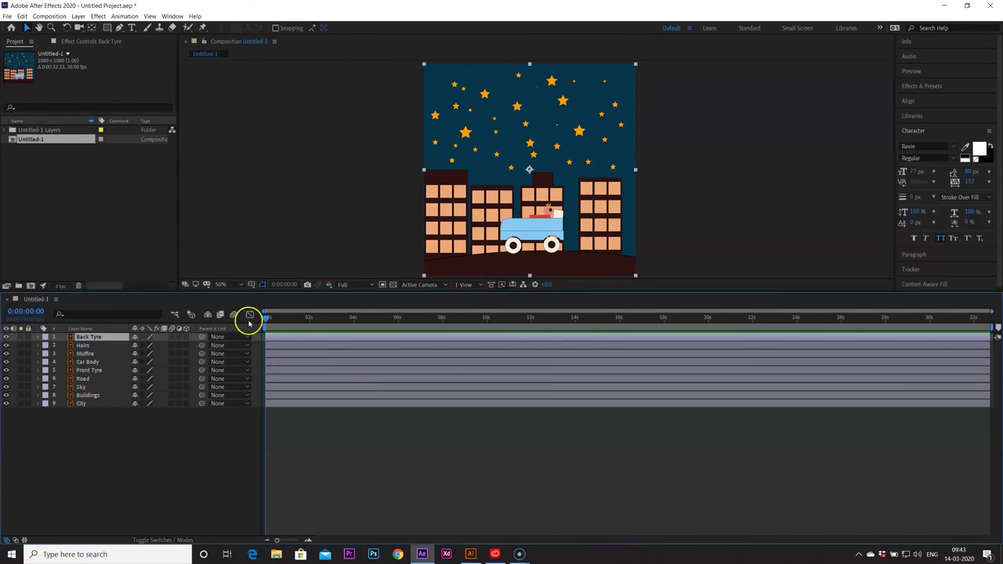
{"action": "left_click", "coordinate": [513, 248]}
{"action": "left_click_drag", "start_coordinate": [514, 248], "coordinate": [519, 252]}
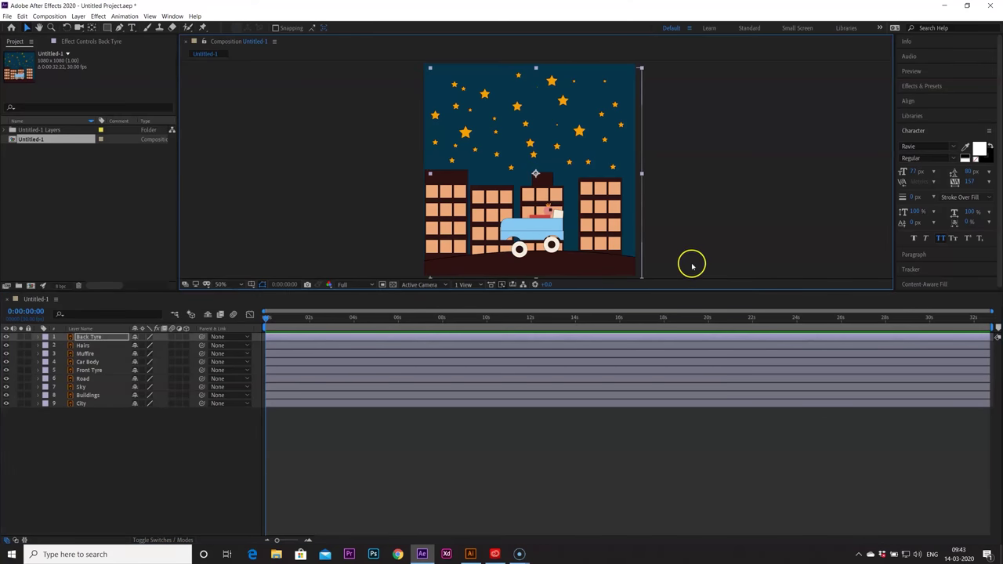
{"action": "key", "text": "ctrl+a"}
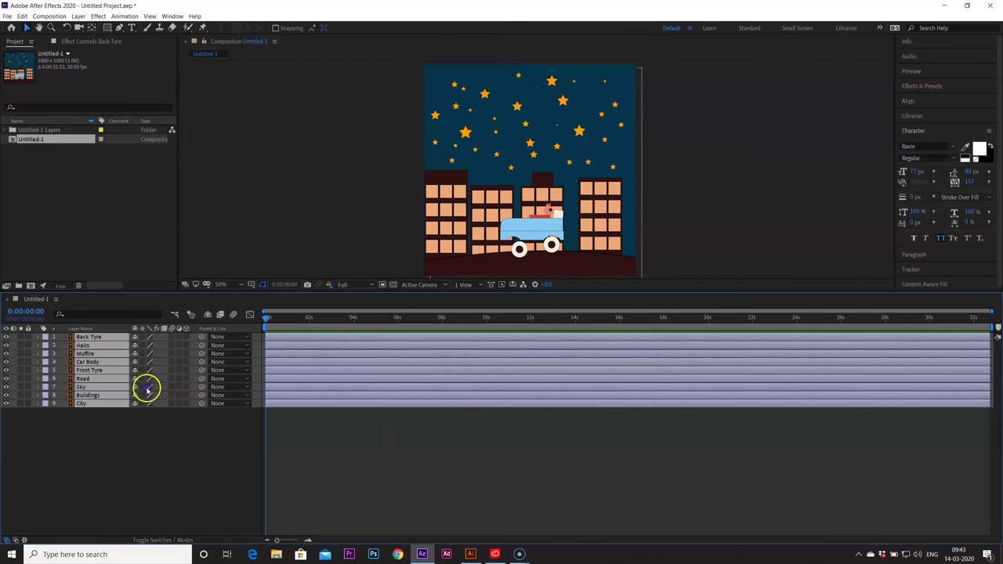
{"action": "left_click", "coordinate": [379, 441]}
{"action": "key", "text": "ctrl+z"}
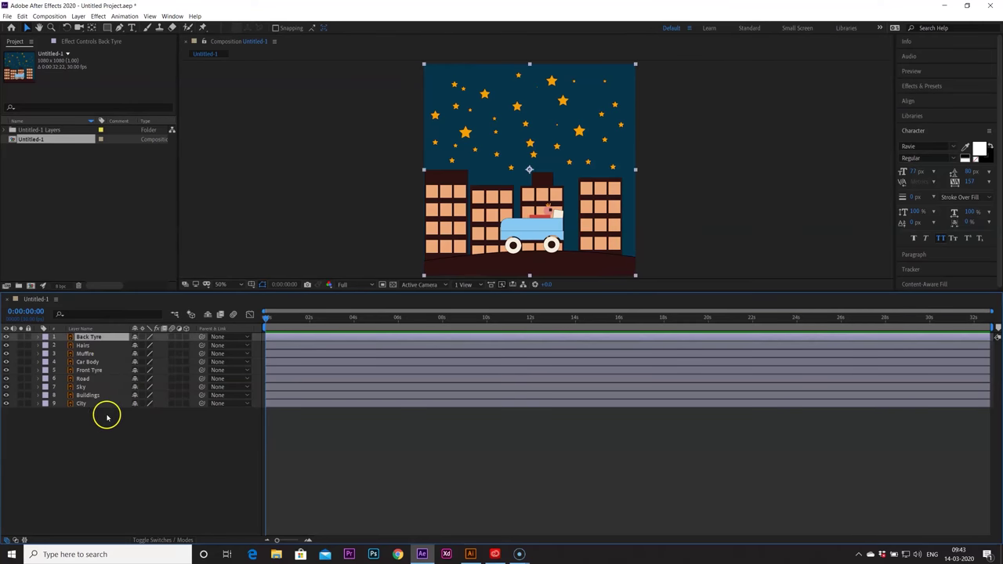
Step: Move the Back Tyre layer's anchor point to the centre of the rear wheel with the Pan Behind tool
{"action": "left_click", "coordinate": [107, 416]}
{"action": "left_click", "coordinate": [93, 336]}
{"action": "left_click", "coordinate": [91, 28]}
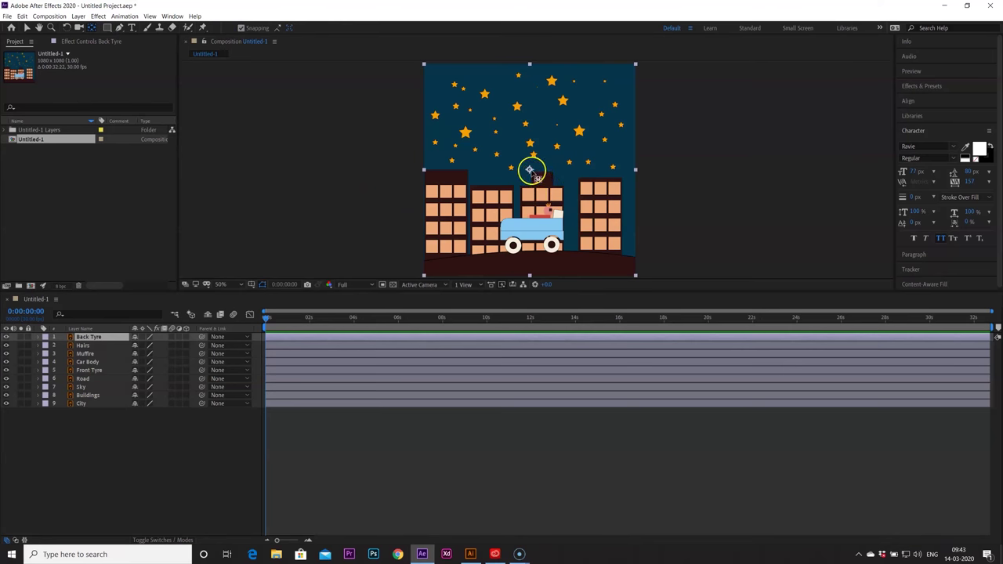
{"action": "left_click_drag", "start_coordinate": [530, 170], "coordinate": [526, 177]}
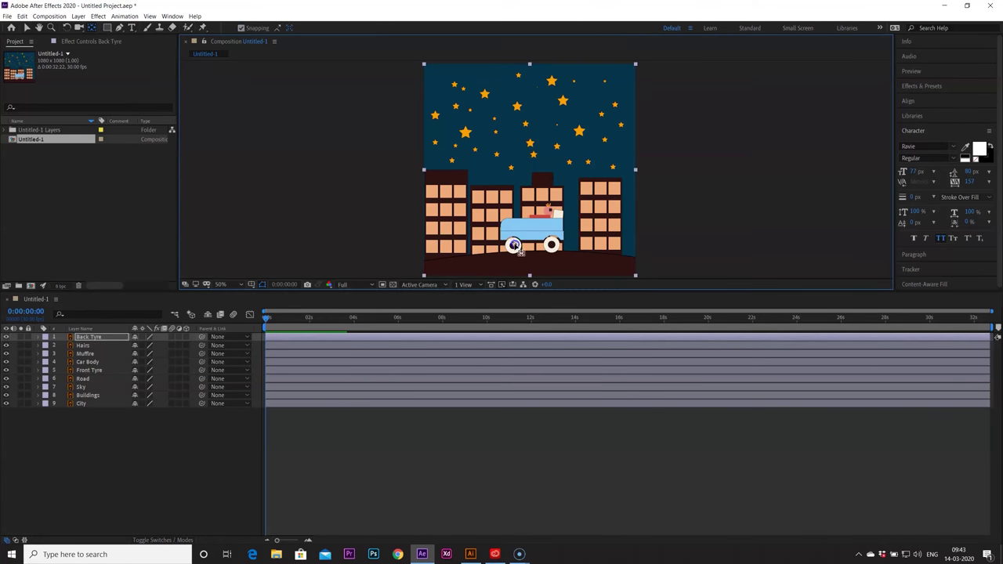
{"action": "left_click_drag", "start_coordinate": [514, 248], "coordinate": [515, 248]}
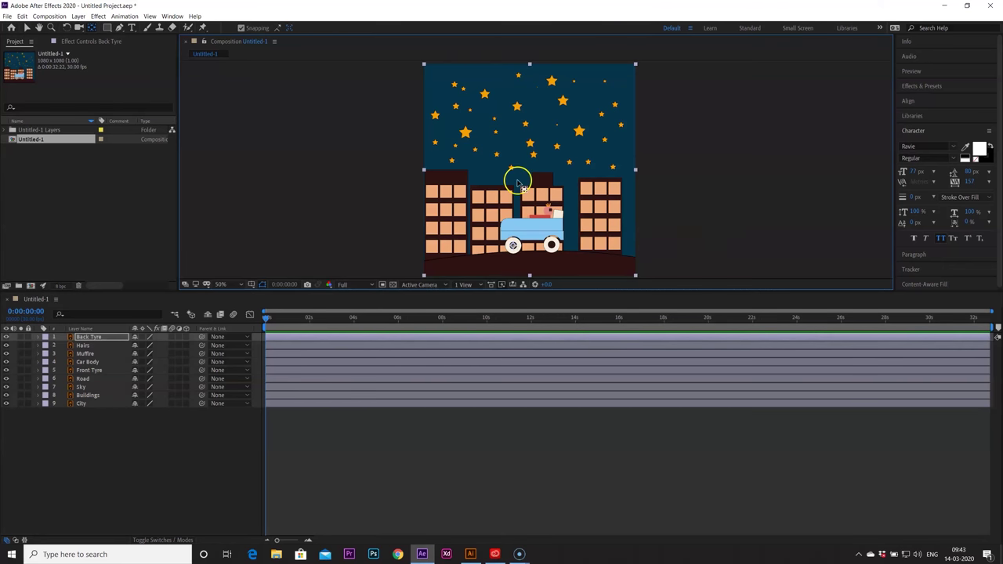
Step: Move the Front Tyre layer's anchor point to the centre of the front wheel
{"action": "left_click", "coordinate": [93, 370]}
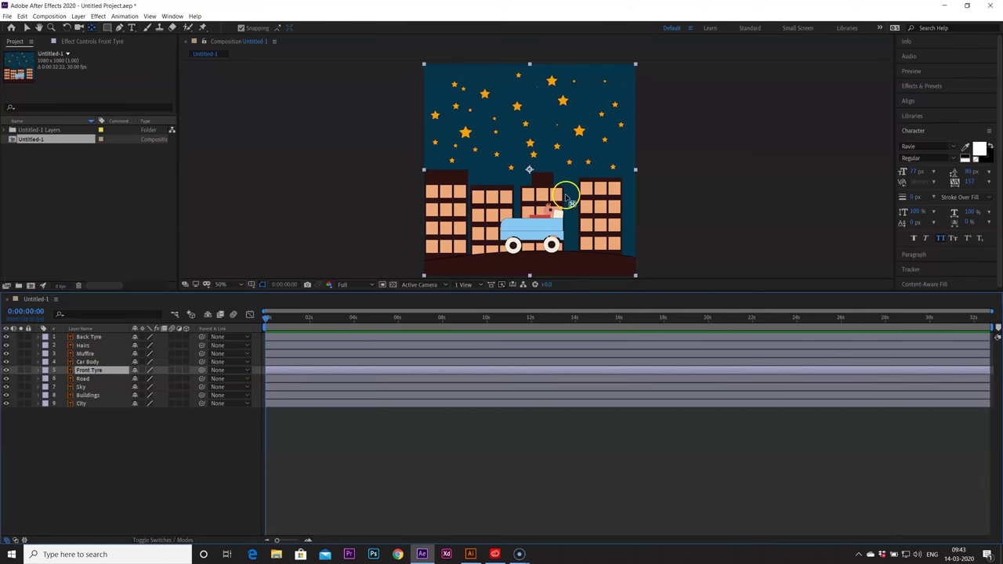
{"action": "left_click_drag", "start_coordinate": [530, 170], "coordinate": [543, 201]}
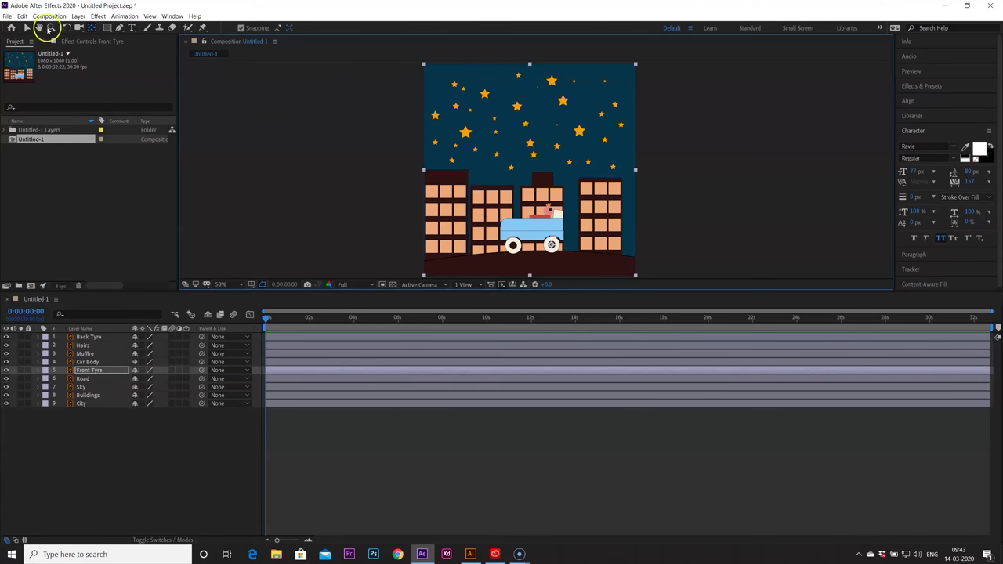
{"action": "left_click", "coordinate": [132, 426]}
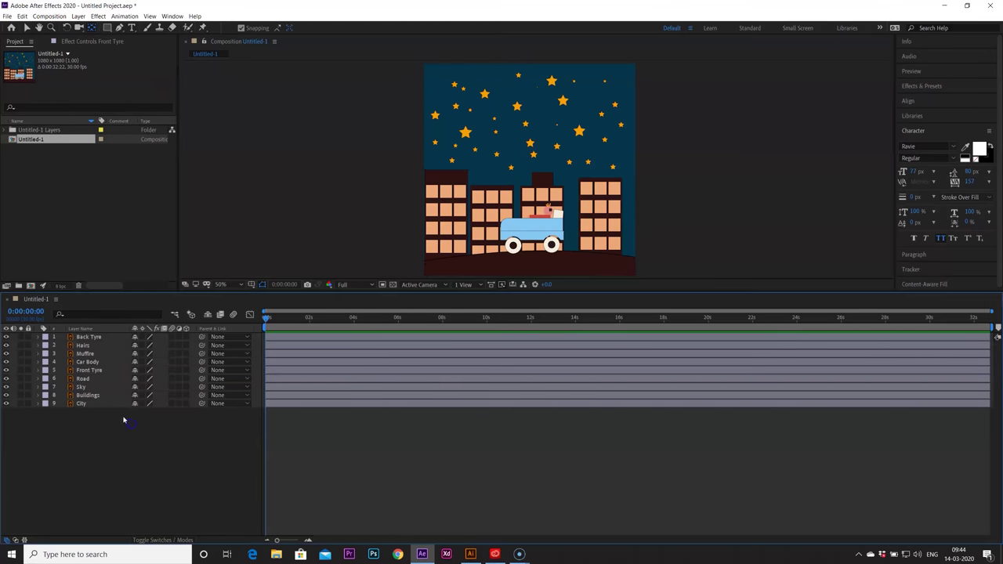
Step: Reorder the Front Tyre layer to sit directly below Back Tyre, above Hairs
{"action": "left_click", "coordinate": [116, 370]}
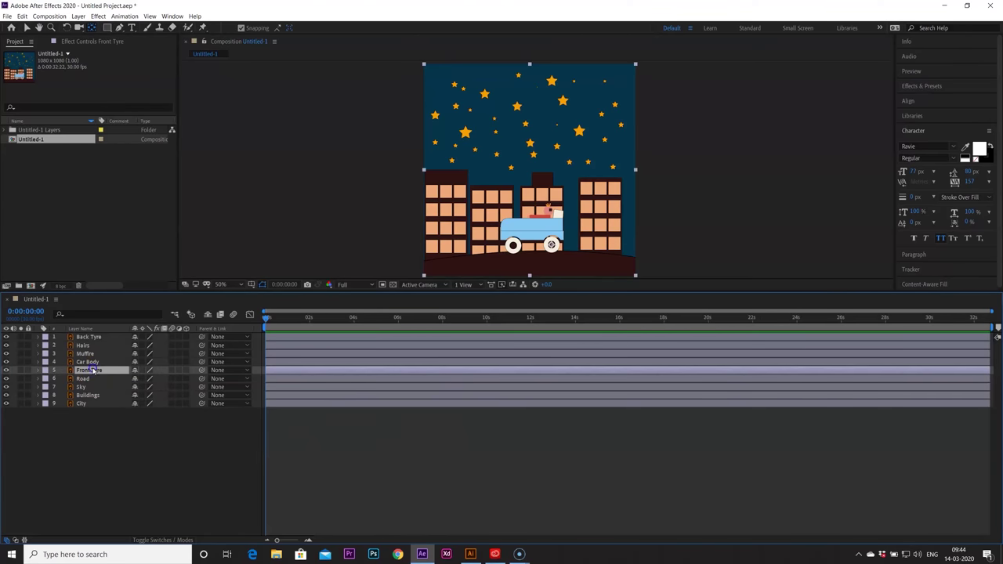
{"action": "left_click_drag", "start_coordinate": [93, 369], "coordinate": [92, 345]}
{"action": "left_click", "coordinate": [134, 476]}
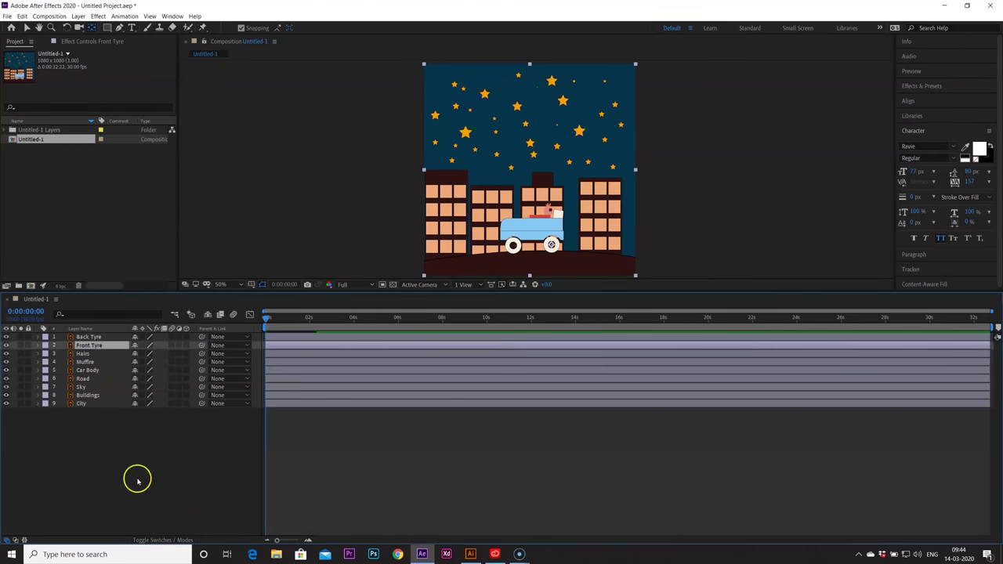
{"action": "left_click", "coordinate": [102, 338]}
{"action": "left_click", "coordinate": [97, 346]}
{"action": "left_click", "coordinate": [421, 424]}
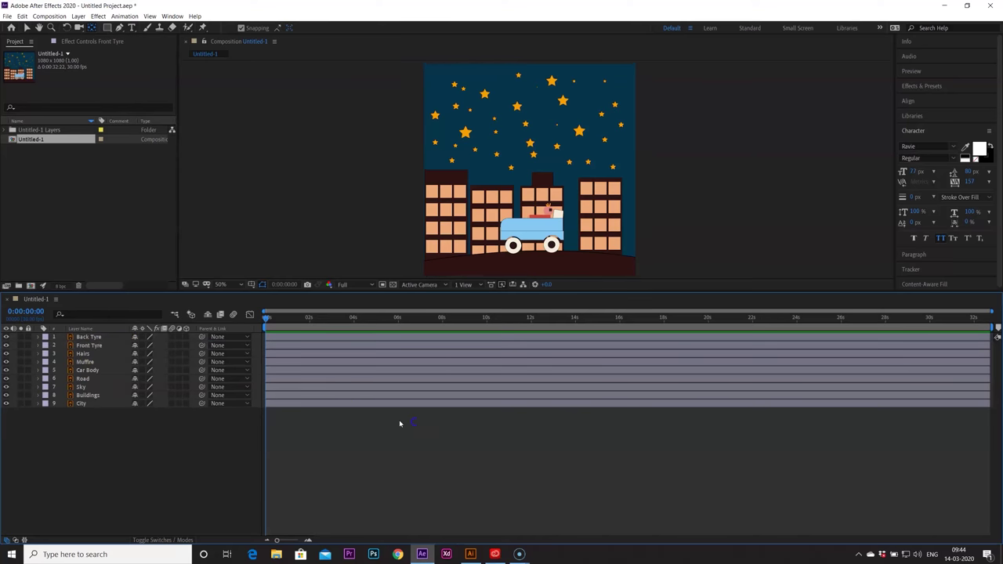
Step: Keyframe Rotation on both tyre layers from 0 at the start to one full revolution at 0:00:01:00
{"action": "left_click", "coordinate": [102, 337]}
{"action": "left_click", "coordinate": [102, 346], "text": "shift"}
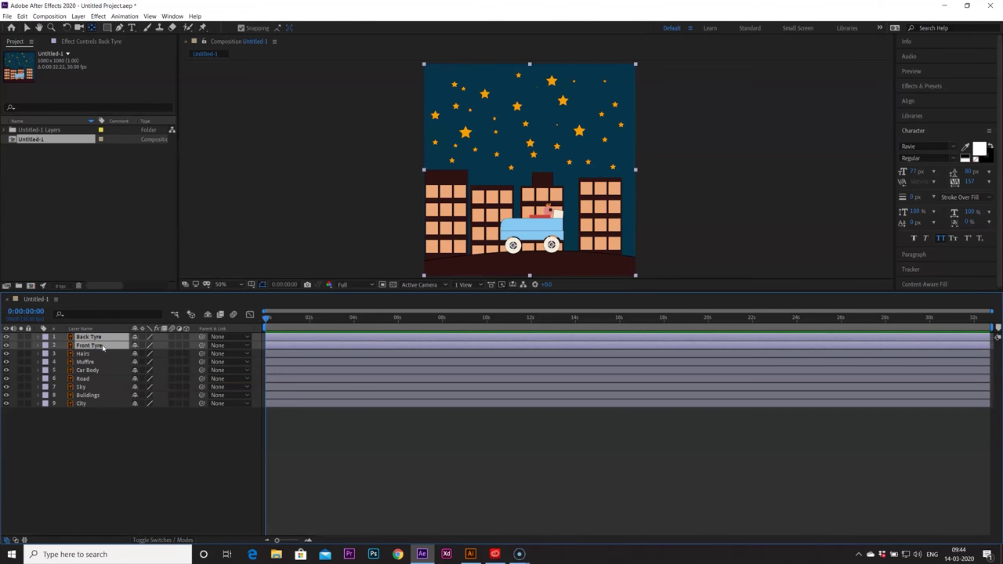
{"action": "key", "text": "r"}
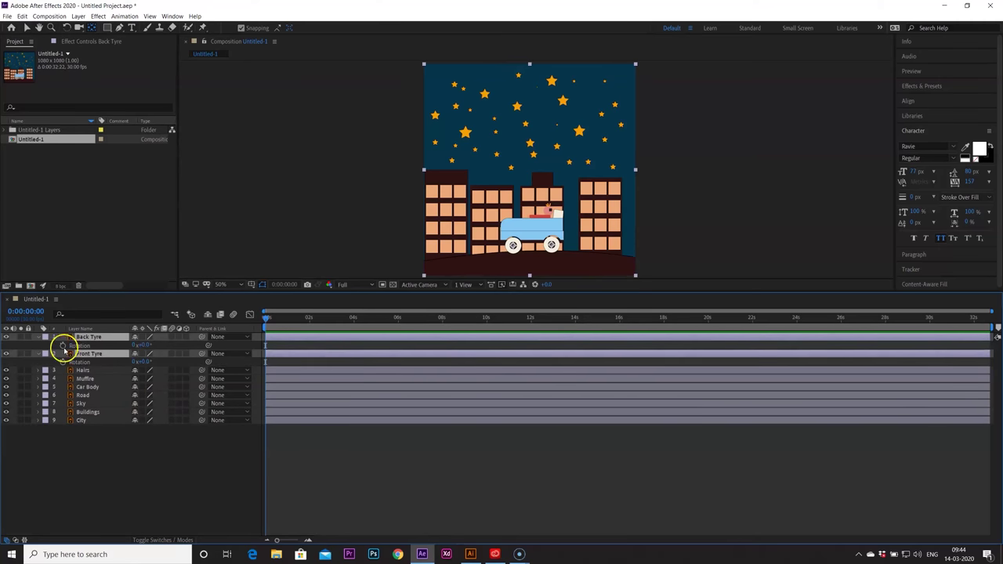
{"action": "left_click", "coordinate": [62, 345]}
{"action": "left_click", "coordinate": [62, 362]}
{"action": "left_click_drag", "start_coordinate": [269, 318], "coordinate": [287, 332]}
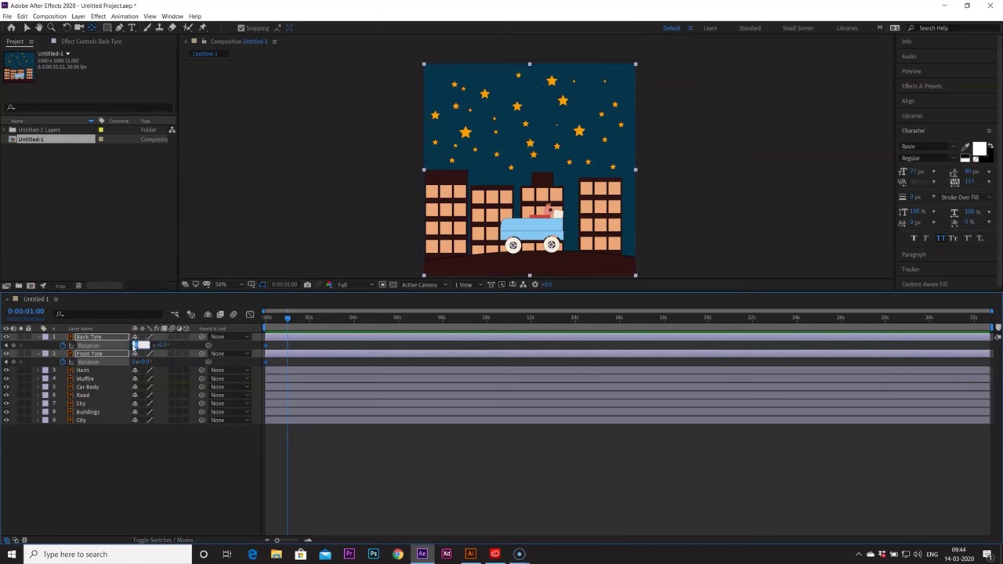
{"action": "key", "text": "Return"}
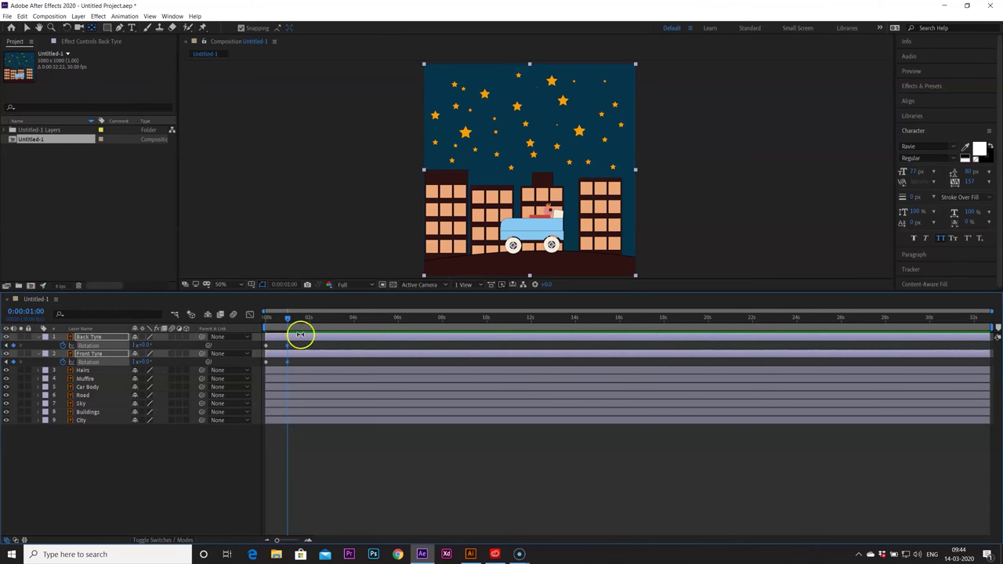
Step: Preview the tyre rotation from the start and examine the wheels' spin up close
{"action": "left_click_drag", "start_coordinate": [287, 320], "coordinate": [257, 320]}
{"action": "key", "text": "space"}
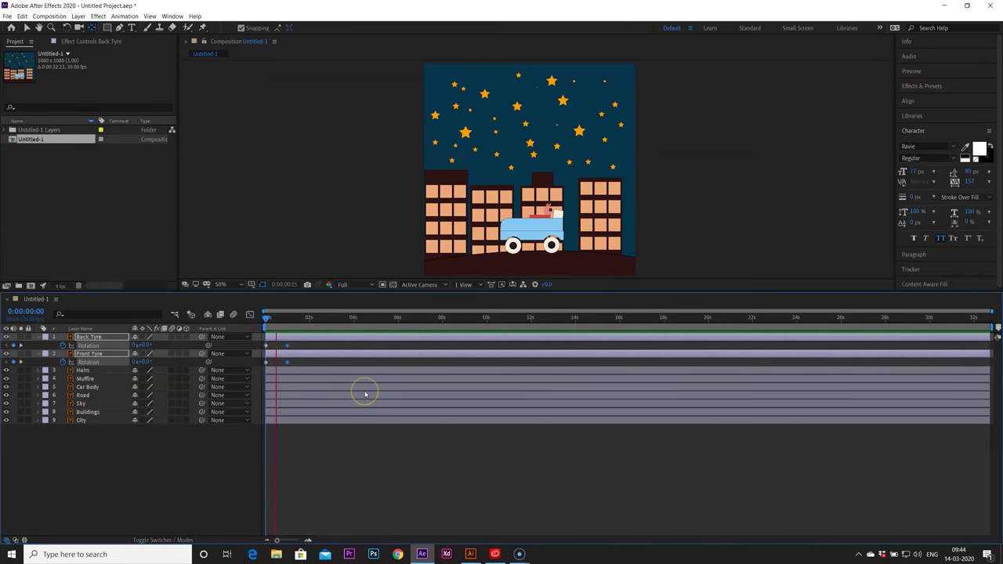
{"action": "key", "text": "ctrl+a"}
{"action": "left_click_drag", "start_coordinate": [266, 328], "coordinate": [264, 328]}
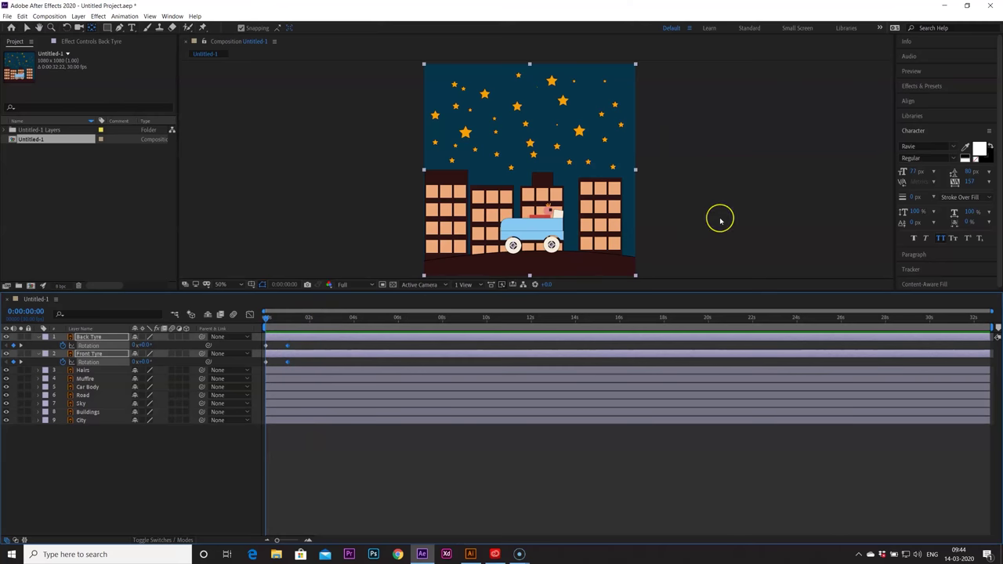
{"action": "scroll", "coordinate": [721, 220], "scroll_direction": "up", "scroll_amount": 2}
{"action": "key", "text": "space"}
{"action": "left_click_drag", "start_coordinate": [652, 193], "coordinate": [628, 87]}
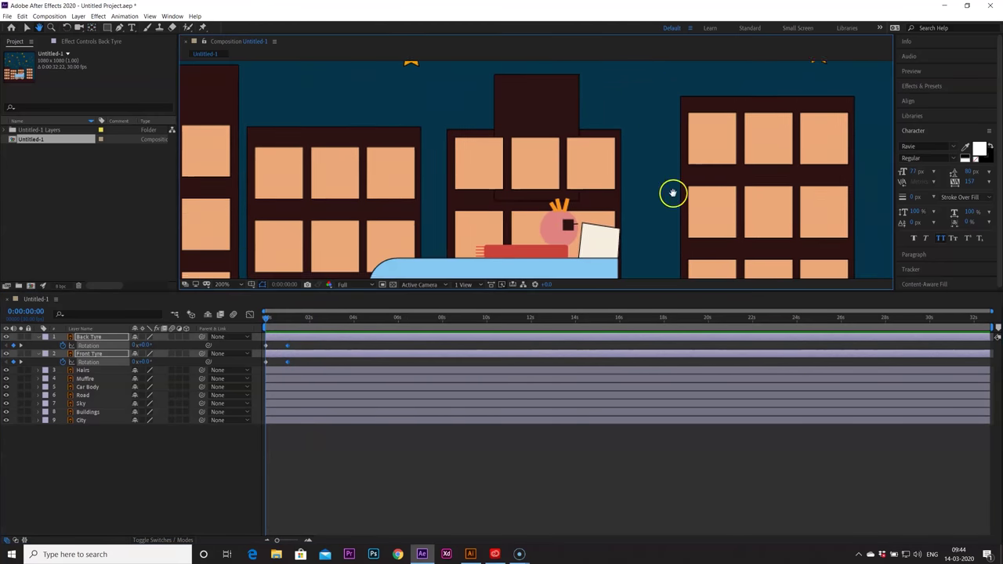
{"action": "left_click_drag", "start_coordinate": [683, 202], "coordinate": [666, 115]}
{"action": "left_click_drag", "start_coordinate": [673, 222], "coordinate": [669, 155]}
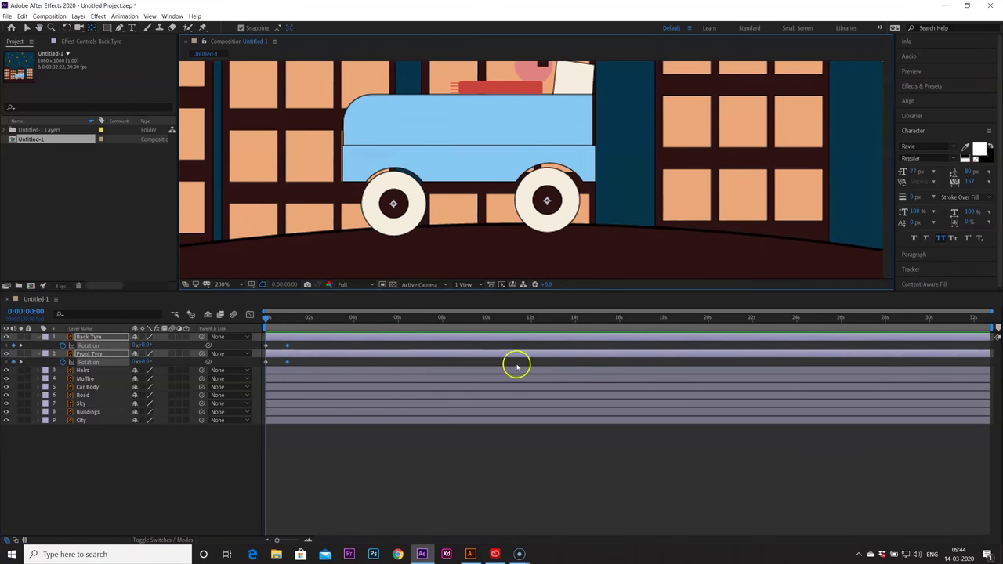
{"action": "key", "text": "space"}
{"action": "key", "text": "space"}
{"action": "left_click", "coordinate": [287, 318]}
{"action": "left_click_drag", "start_coordinate": [287, 318], "coordinate": [277, 317]}
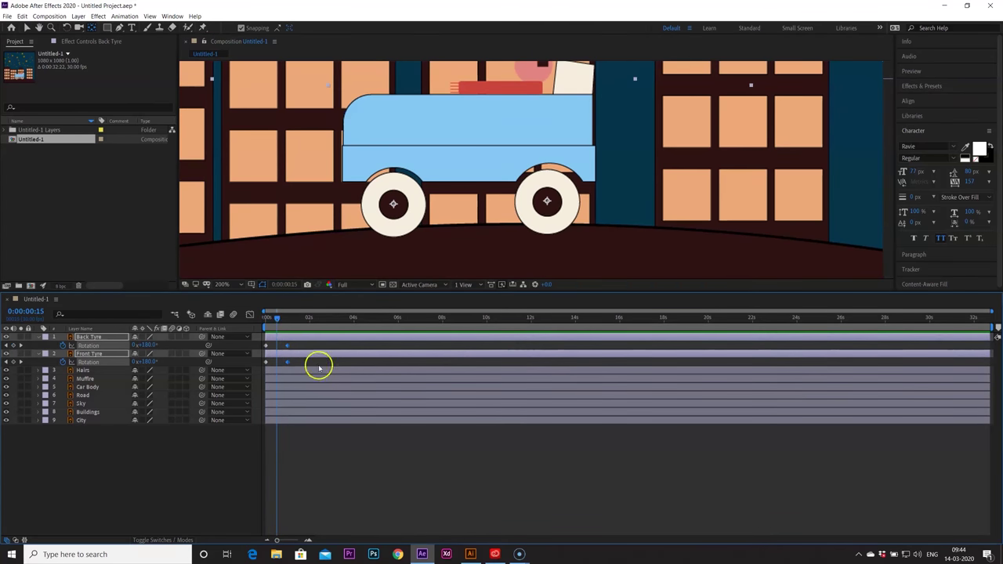
Step: Apply Easy Ease to the Rotation keyframes of both tyre layers and preview the motion
{"action": "left_click_drag", "start_coordinate": [320, 364], "coordinate": [264, 319]}
{"action": "key", "text": "F9"}
{"action": "left_click", "coordinate": [317, 465]}
{"action": "key", "text": "space"}
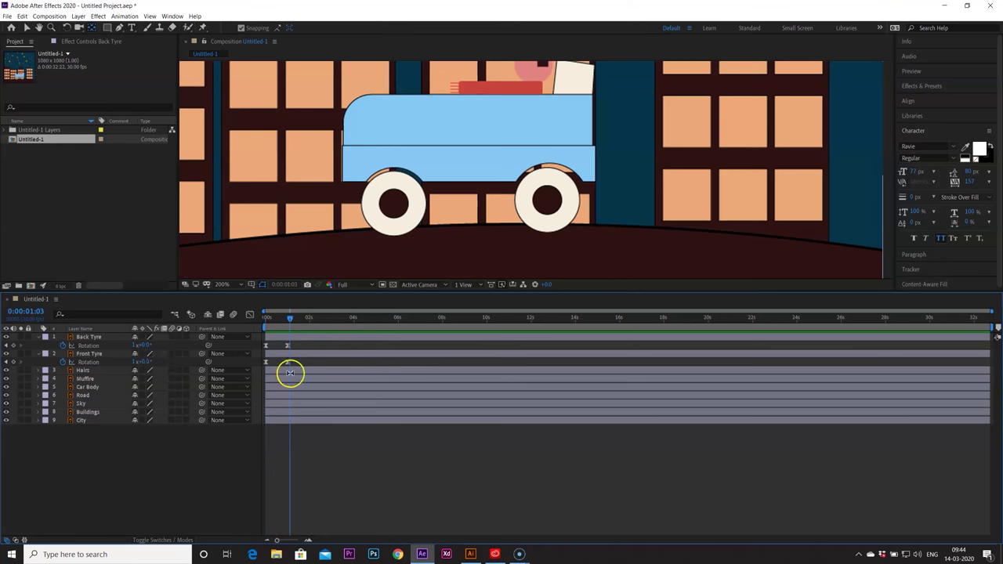
Step: Add a loopOut() expression to the Back Tyre layer's Rotation property
{"action": "left_click", "coordinate": [63, 346], "text": "alt"}
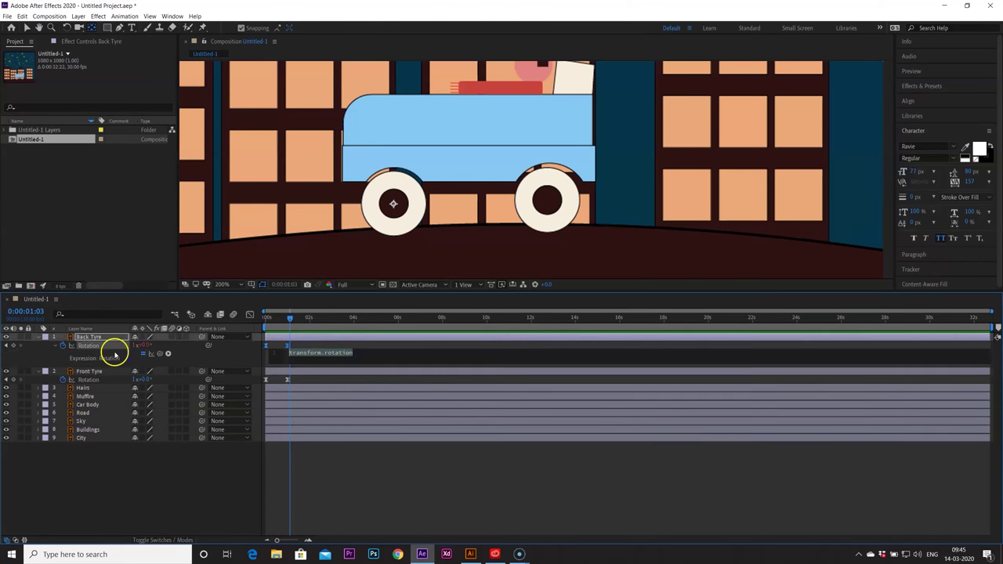
{"action": "left_click", "coordinate": [79, 349]}
{"action": "type", "text": "loop"}
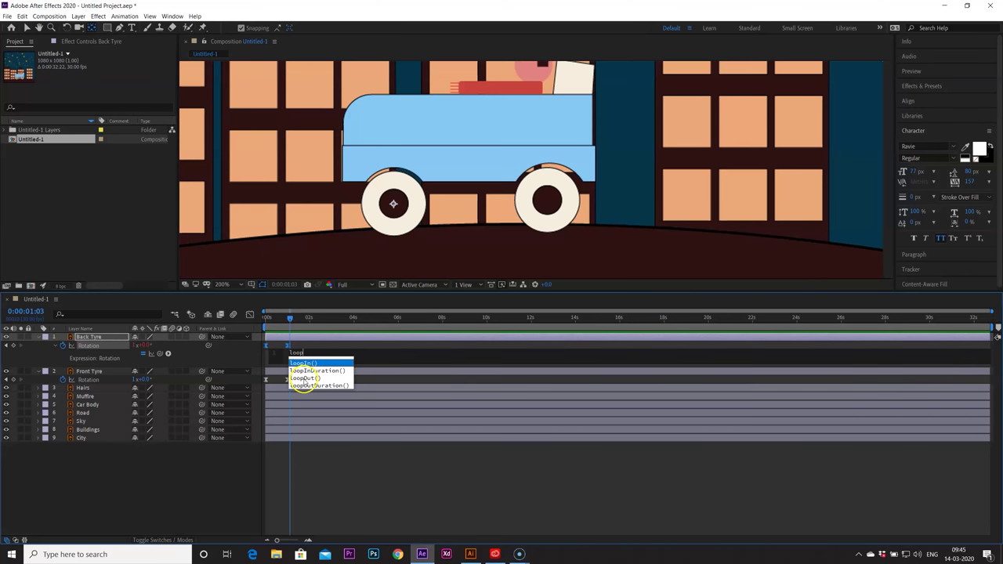
{"action": "left_click", "coordinate": [304, 379]}
{"action": "left_click", "coordinate": [313, 382]}
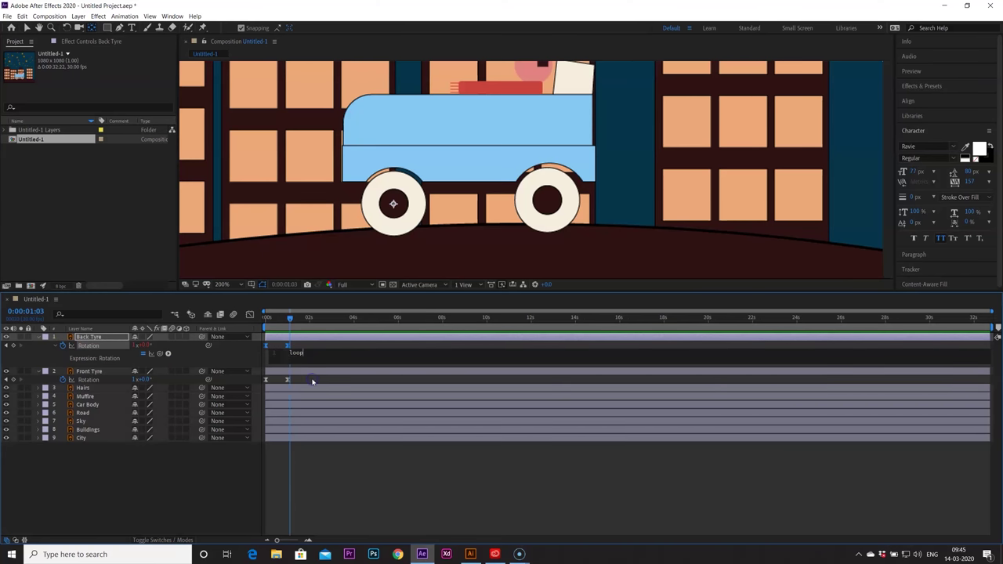
{"action": "left_click", "coordinate": [342, 366]}
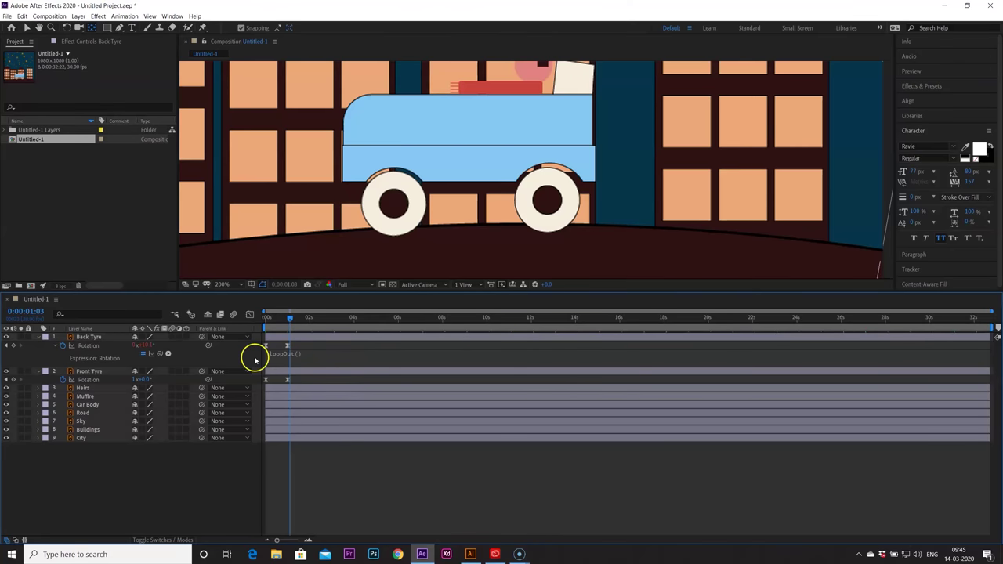
Step: Copy the Back Tyre layer's Rotation expression to the Front Tyre layer's Rotation property
{"action": "right_click", "coordinate": [89, 345]}
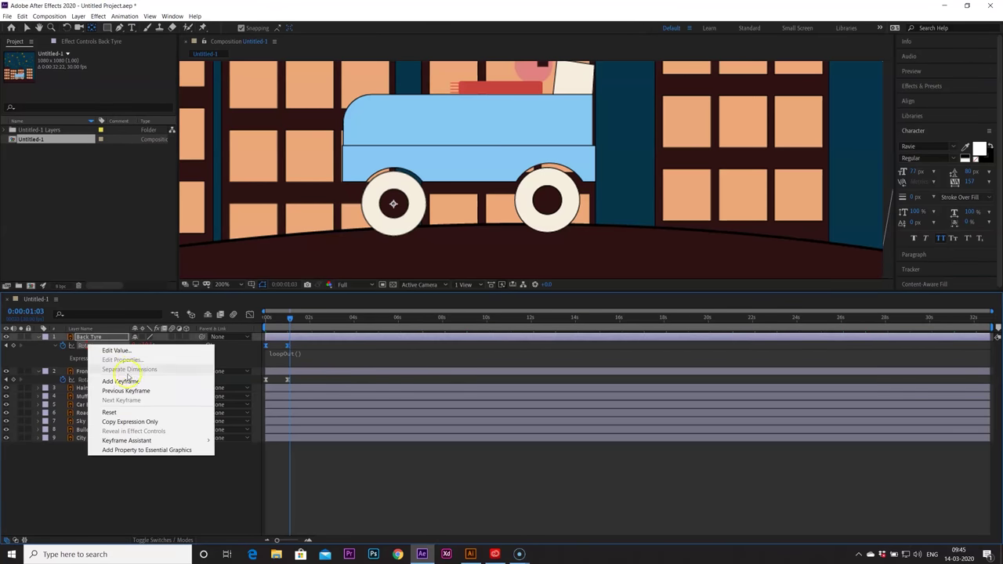
{"action": "left_click", "coordinate": [127, 421]}
{"action": "right_click", "coordinate": [83, 382]}
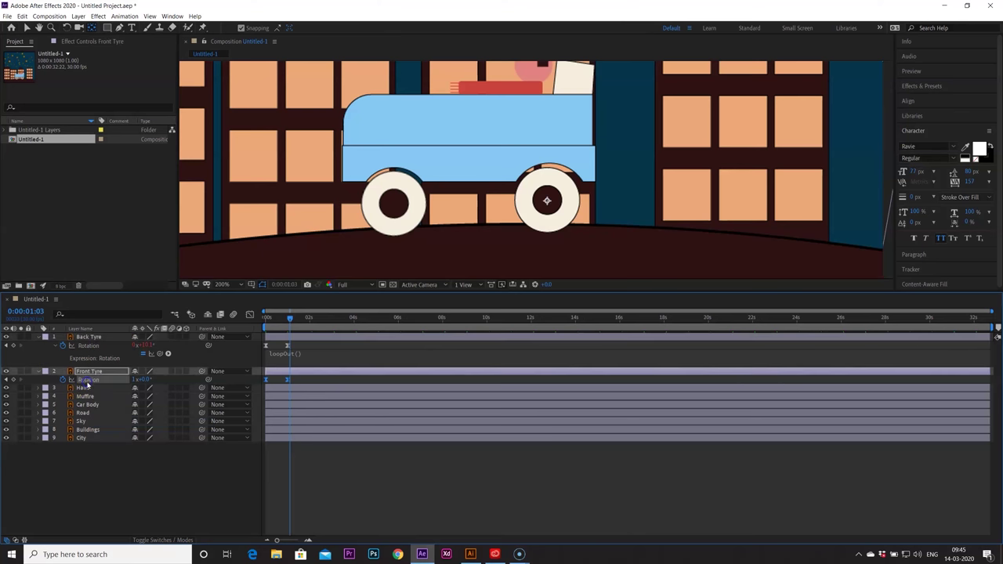
{"action": "left_click", "coordinate": [83, 383]}
Step: Preview the looping tyre rotation from the start with the whole scene in view
{"action": "key", "text": "Home"}
{"action": "key", "text": "space"}
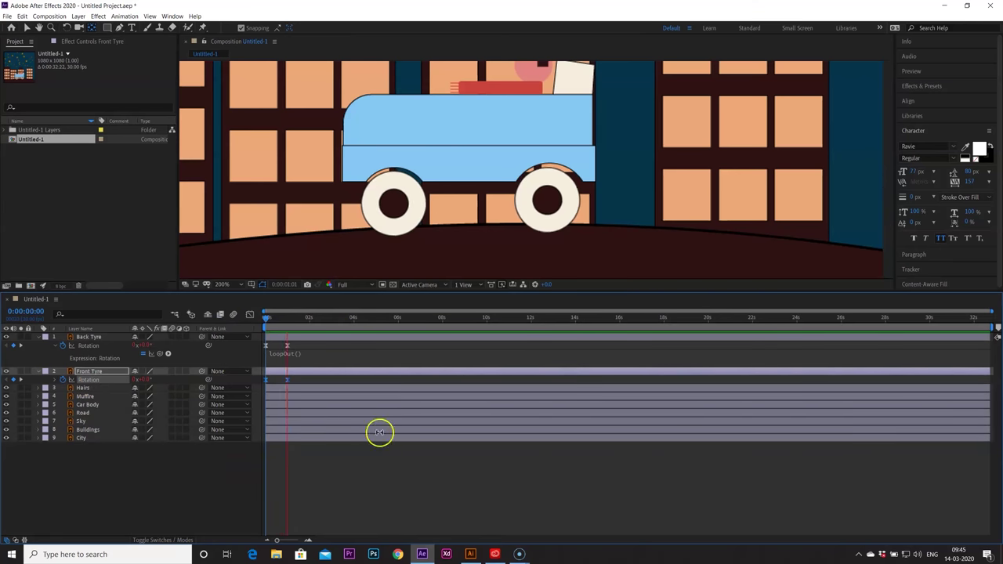
{"action": "key", "text": "comma"}
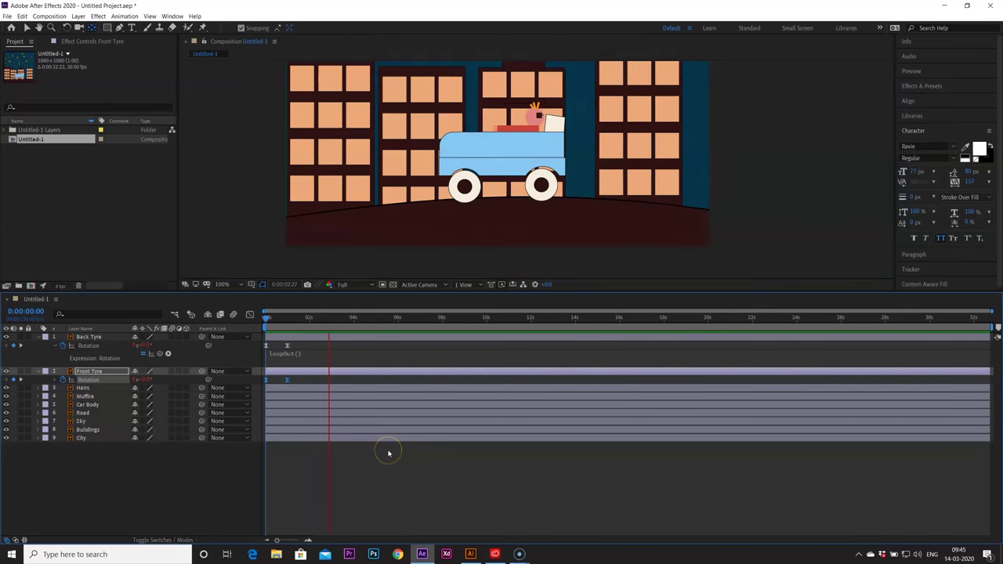
{"action": "key", "text": "comma"}
{"action": "key", "text": "h"}
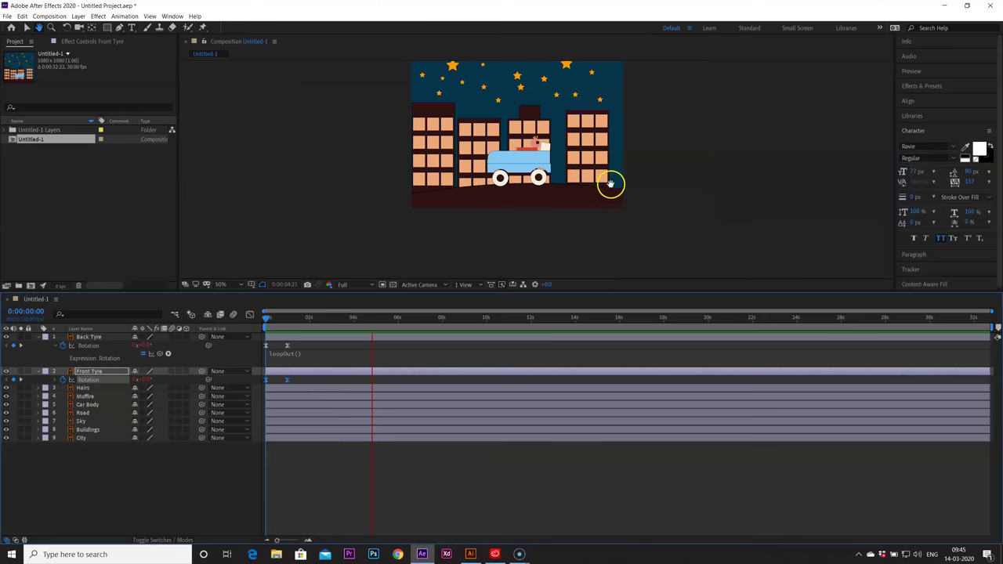
{"action": "left_click_drag", "start_coordinate": [612, 184], "coordinate": [586, 212]}
{"action": "key", "text": "space"}
{"action": "key", "text": "space"}
{"action": "key", "text": "space"}
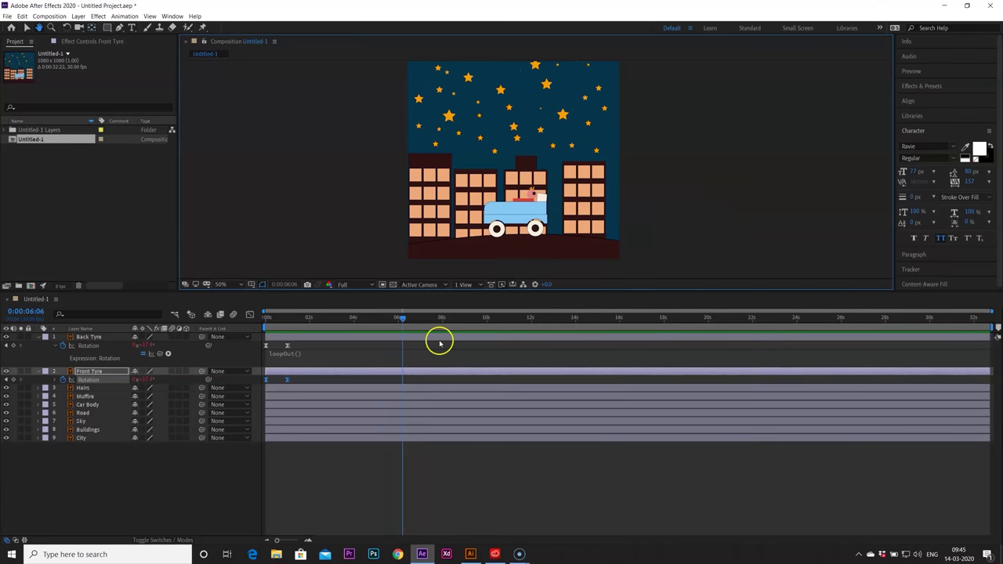
Step: Return to the start, collapse both tyre layers, and move the Car Body layer's anchor point to the middle of the car
{"action": "left_click_drag", "start_coordinate": [405, 317], "coordinate": [261, 339]}
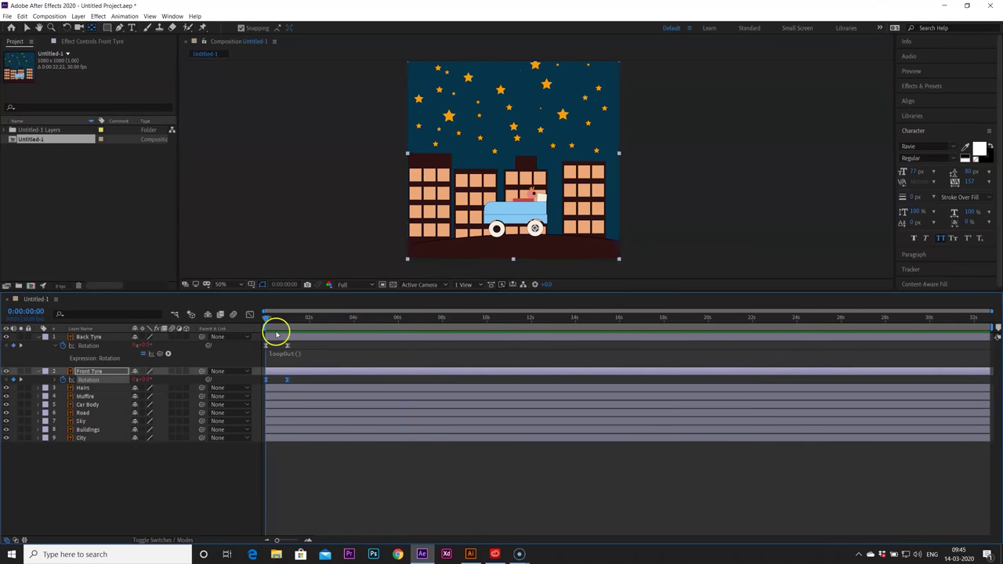
{"action": "left_click", "coordinate": [38, 338]}
{"action": "left_click", "coordinate": [38, 345]}
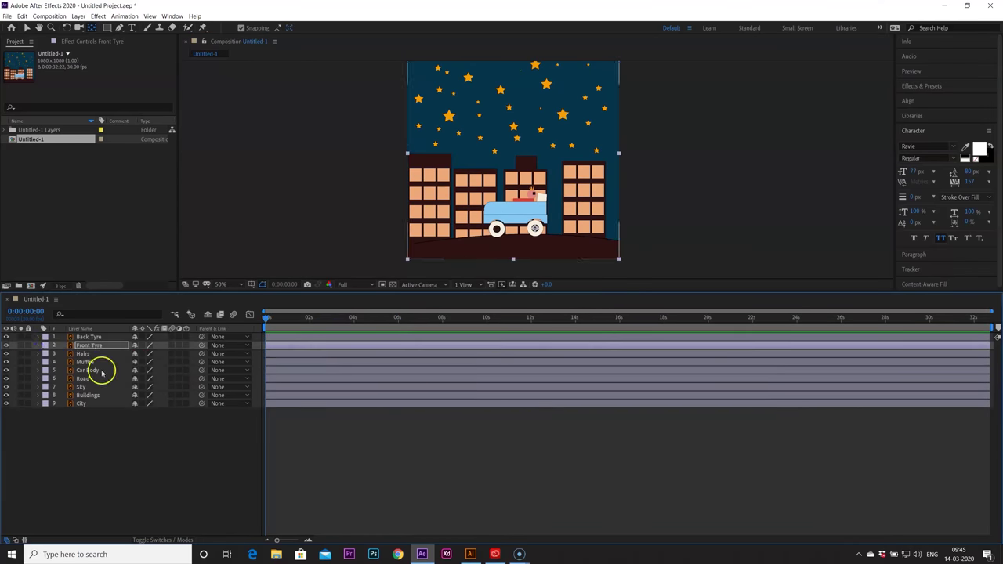
{"action": "left_click", "coordinate": [88, 370]}
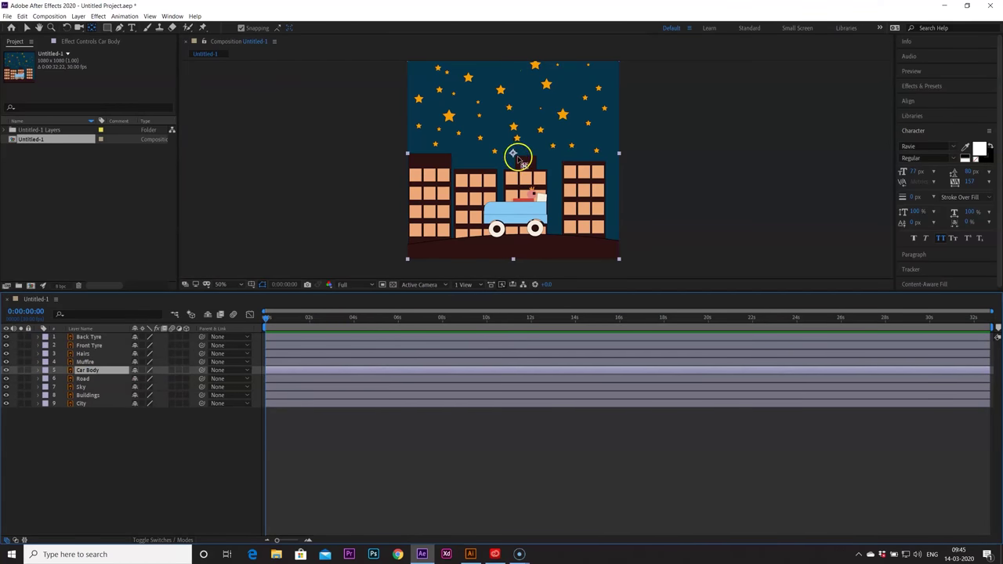
{"action": "left_click_drag", "start_coordinate": [514, 154], "coordinate": [525, 216]}
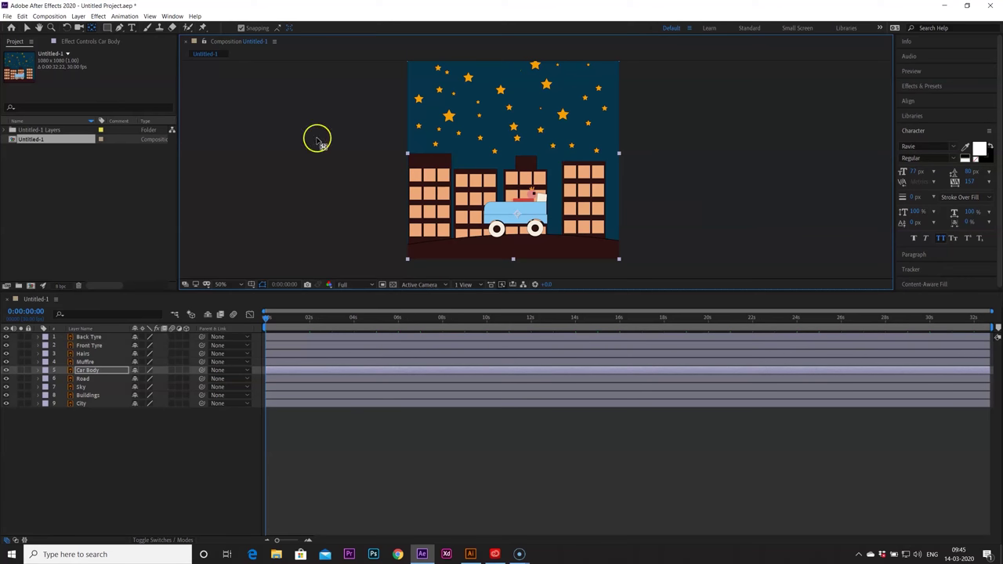
{"action": "left_click", "coordinate": [27, 28]}
{"action": "left_click", "coordinate": [152, 437]}
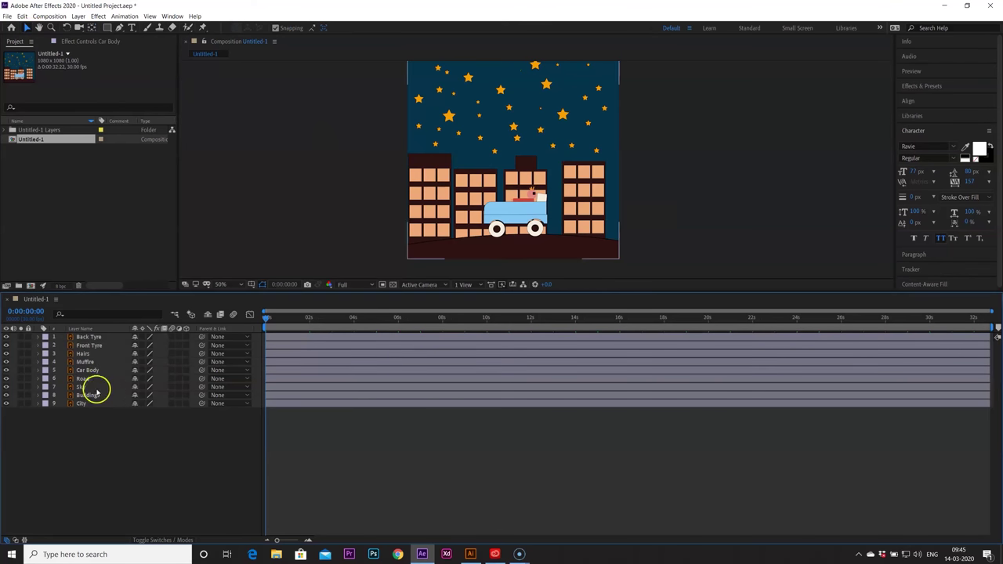
Step: Add the expression wiggle (2,10) to the Car Body layer's Scale property
{"action": "left_click", "coordinate": [92, 370]}
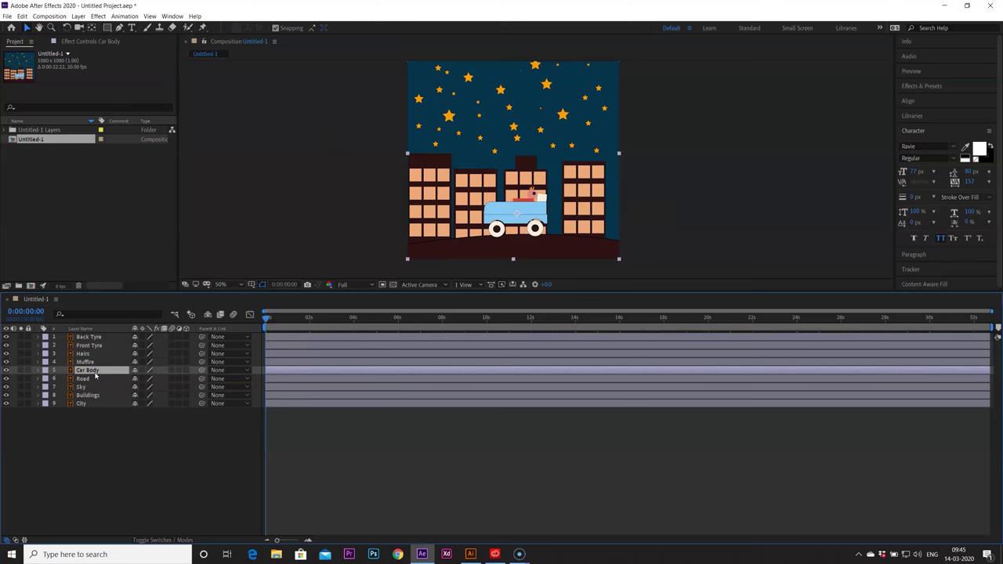
{"action": "left_click", "coordinate": [38, 371]}
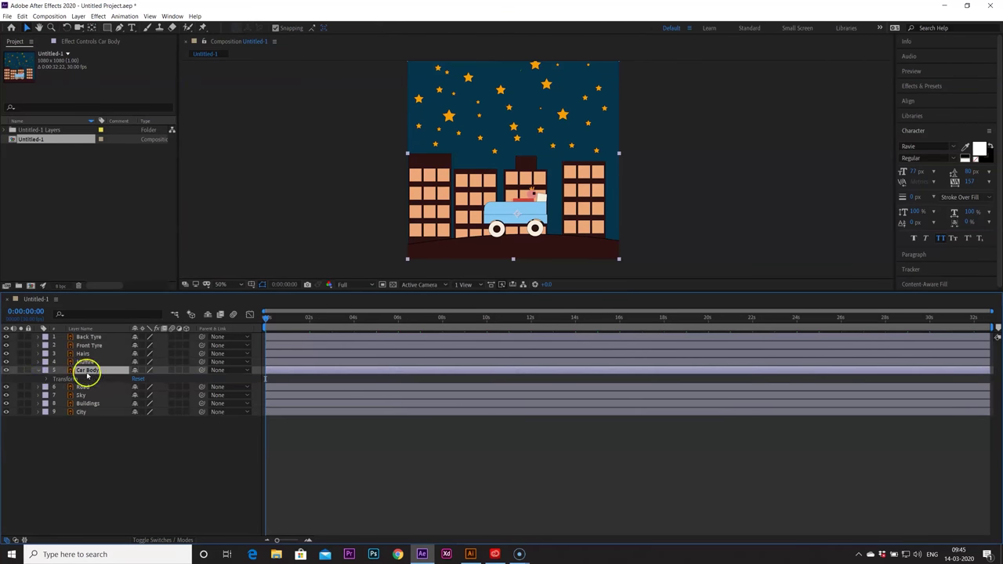
{"action": "key", "text": "s"}
{"action": "left_click", "coordinate": [64, 380], "text": "alt"}
{"action": "type", "text": "wiggle (2,"}
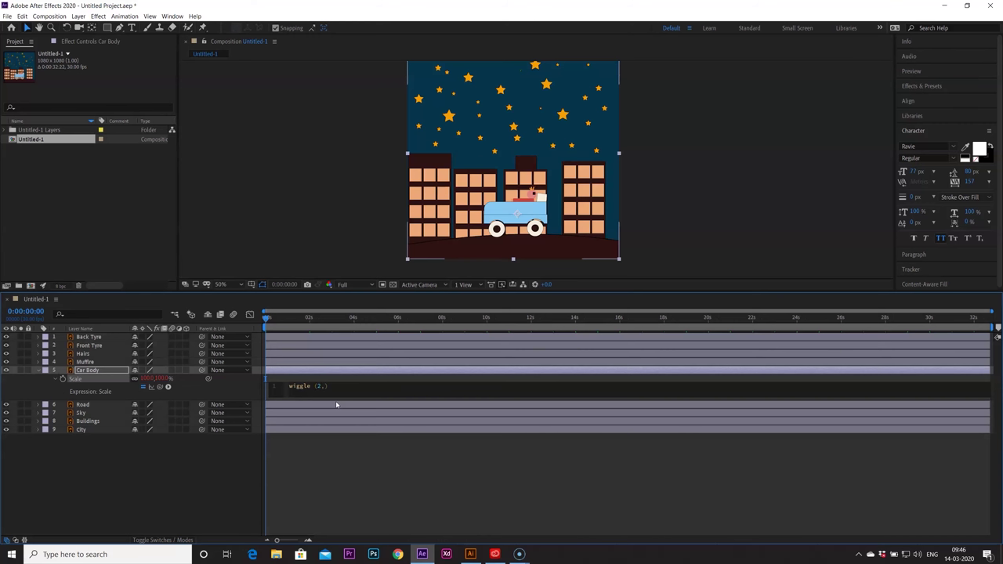
{"action": "key", "text": "Print"}
{"action": "key", "text": "Escape"}
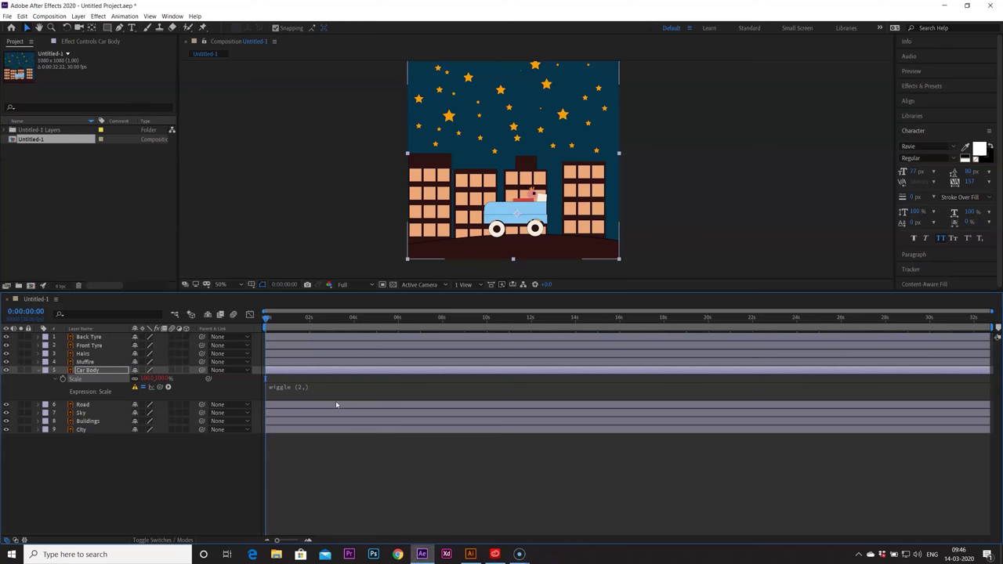
{"action": "left_click", "coordinate": [301, 393]}
{"action": "left_click", "coordinate": [323, 390]}
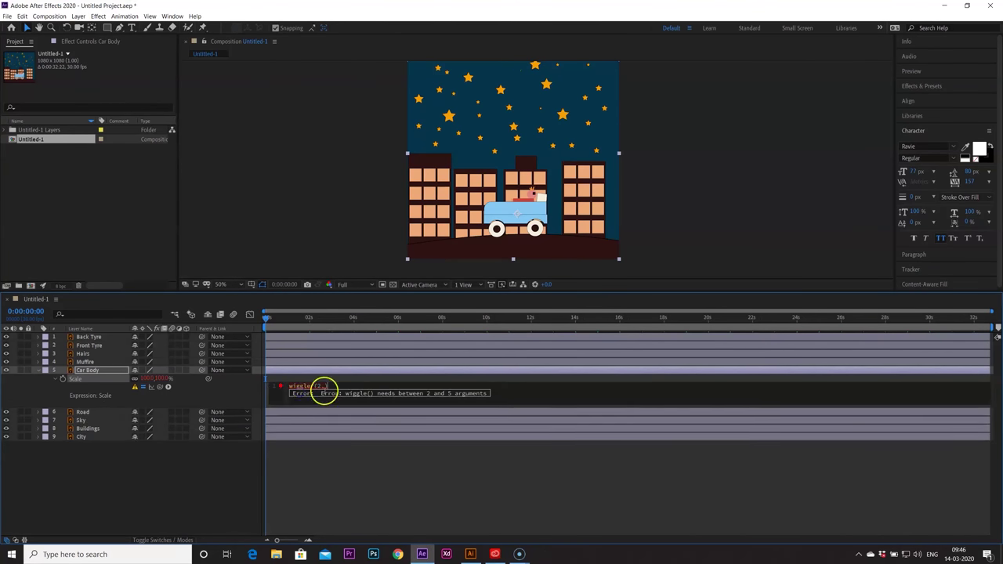
{"action": "left_click", "coordinate": [338, 380]}
Step: Preview the car body's scale wiggle and scrub back towards the beginning of the animation
{"action": "key", "text": "space"}
{"action": "key", "text": "space"}
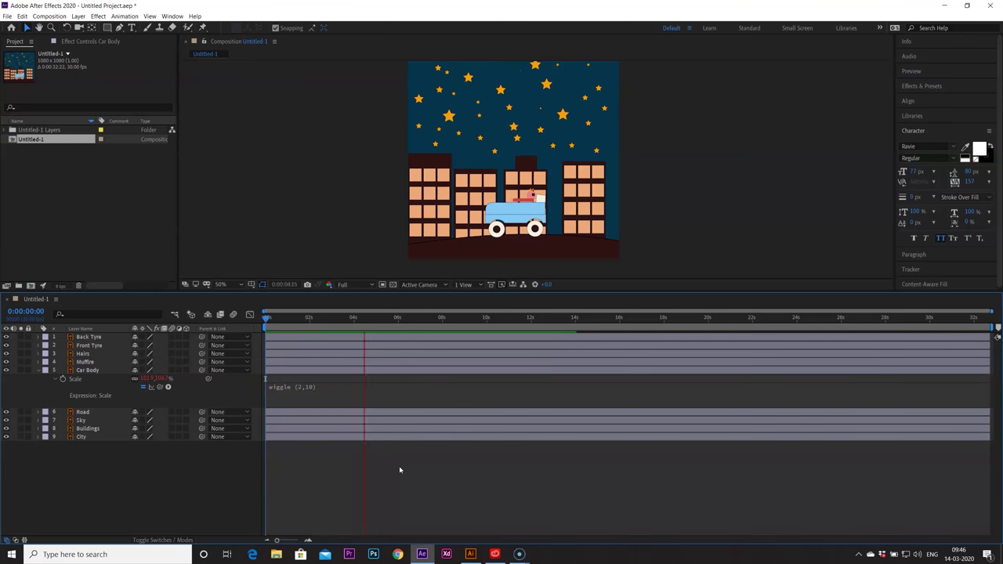
{"action": "key", "text": "space"}
{"action": "left_click_drag", "start_coordinate": [404, 319], "coordinate": [306, 321]}
Step: Change the Car Body Scale expression to wiggle (2,5) and preview the softer motion from the start
{"action": "left_click", "coordinate": [317, 392]}
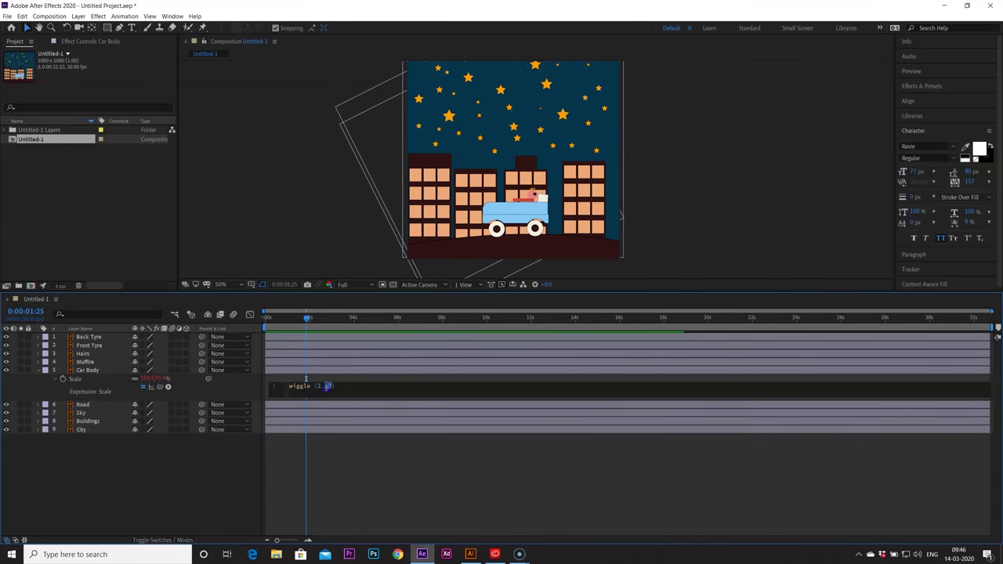
{"action": "type", "text": "10"}
{"action": "left_click", "coordinate": [379, 408]}
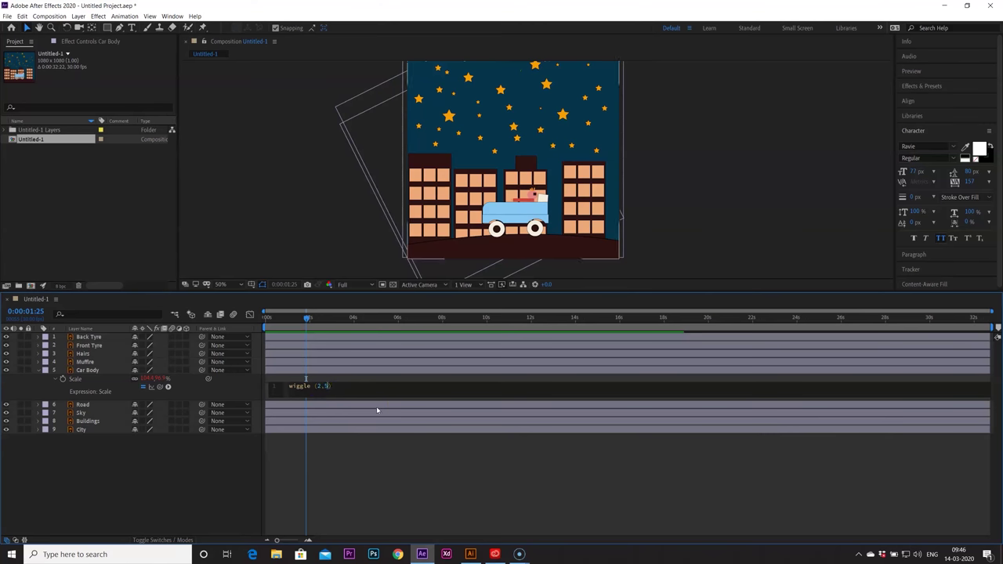
{"action": "left_click", "coordinate": [374, 454]}
{"action": "left_click_drag", "start_coordinate": [308, 320], "coordinate": [264, 321]}
{"action": "key", "text": "space"}
{"action": "key", "text": "space"}
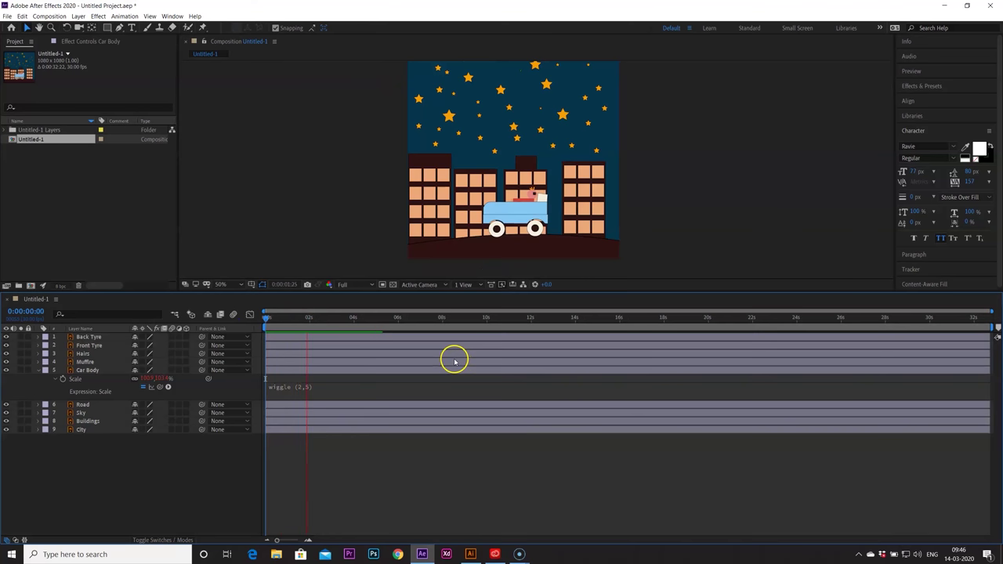
{"action": "key", "text": "space"}
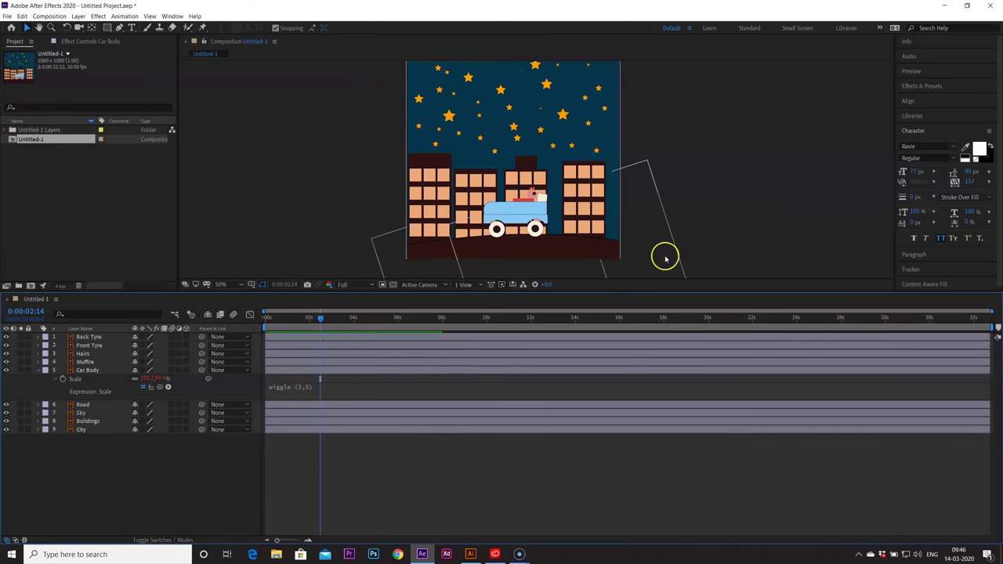
{"action": "key", "text": "period"}
{"action": "key", "text": "h"}
{"action": "left_click_drag", "start_coordinate": [788, 144], "coordinate": [781, 203]}
{"action": "key", "text": "comma"}
{"action": "left_click", "coordinate": [688, 218]}
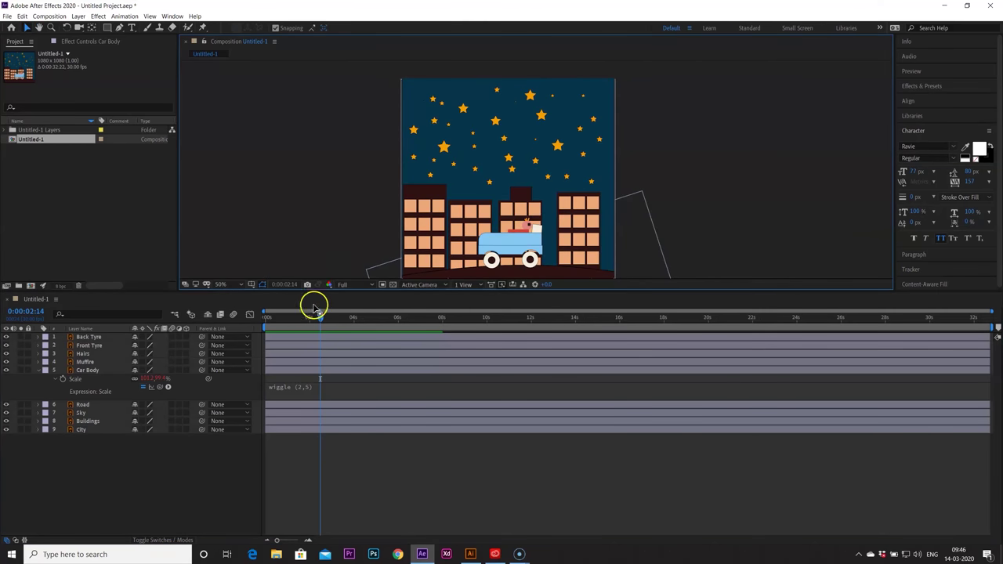
{"action": "left_click_drag", "start_coordinate": [319, 317], "coordinate": [315, 318]}
{"action": "left_click", "coordinate": [444, 257]}
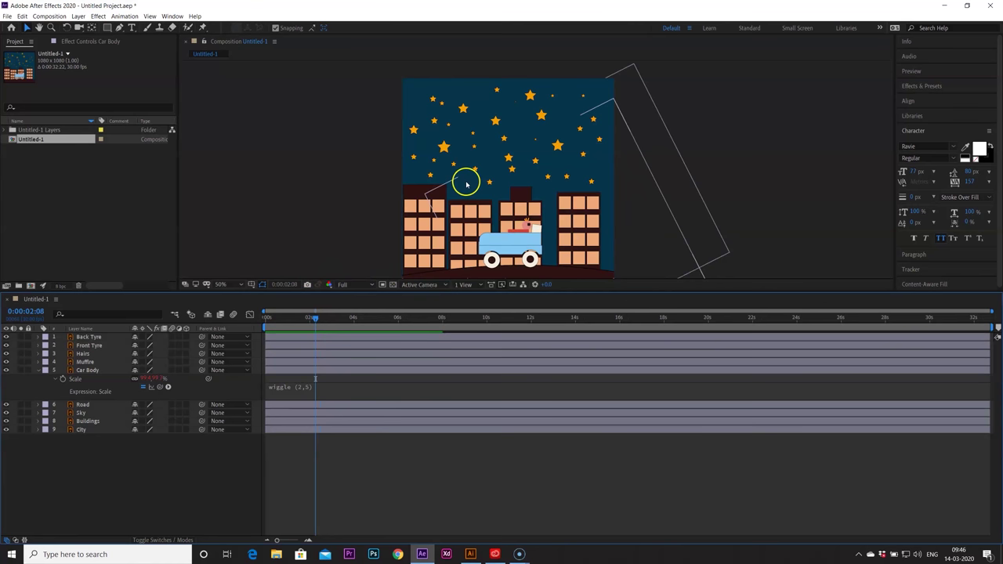
{"action": "left_click", "coordinate": [513, 205]}
{"action": "left_click", "coordinate": [317, 206]}
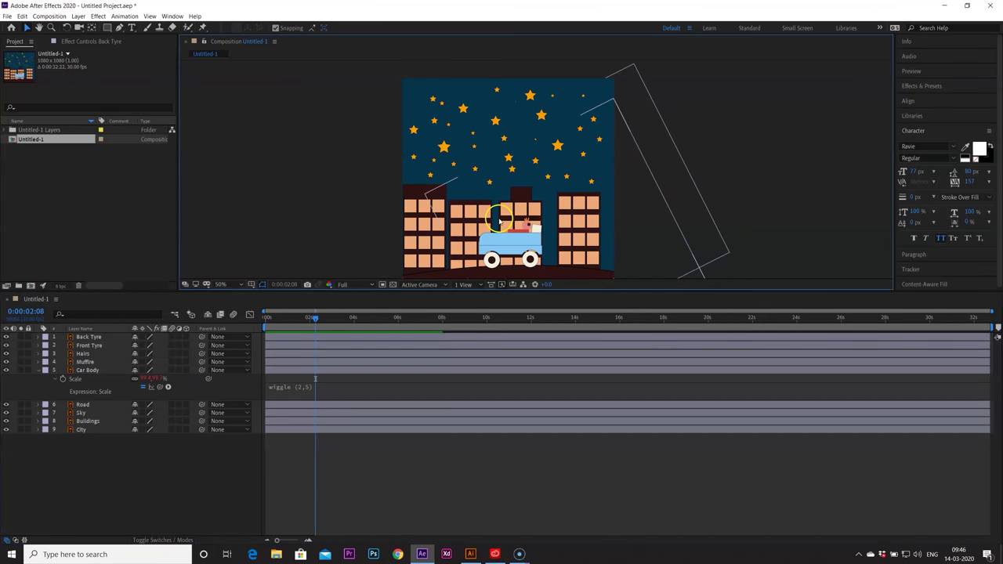
Step: Show the Buildings layer's Position property and delete its existing keyframes
{"action": "left_click", "coordinate": [98, 421]}
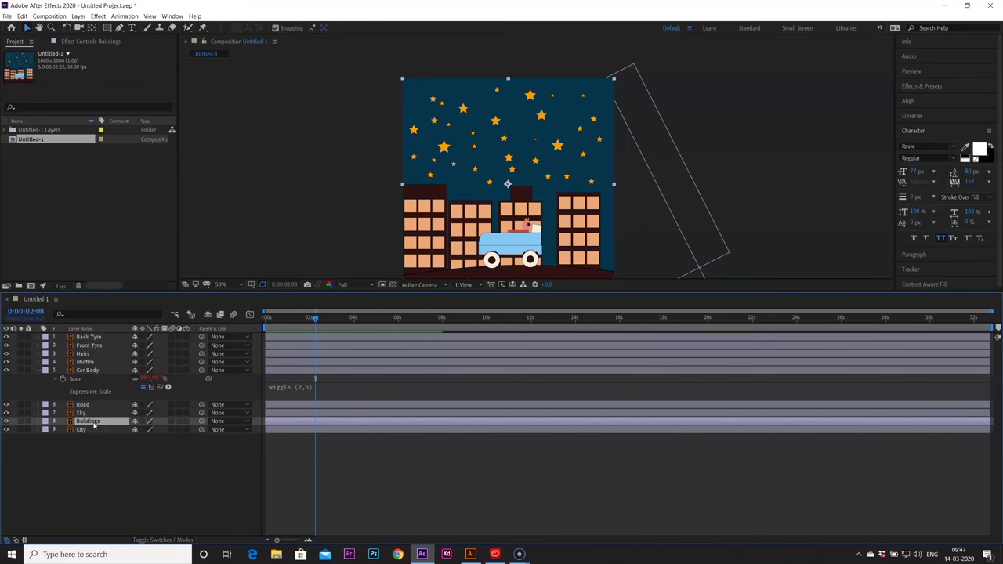
{"action": "key", "text": "p"}
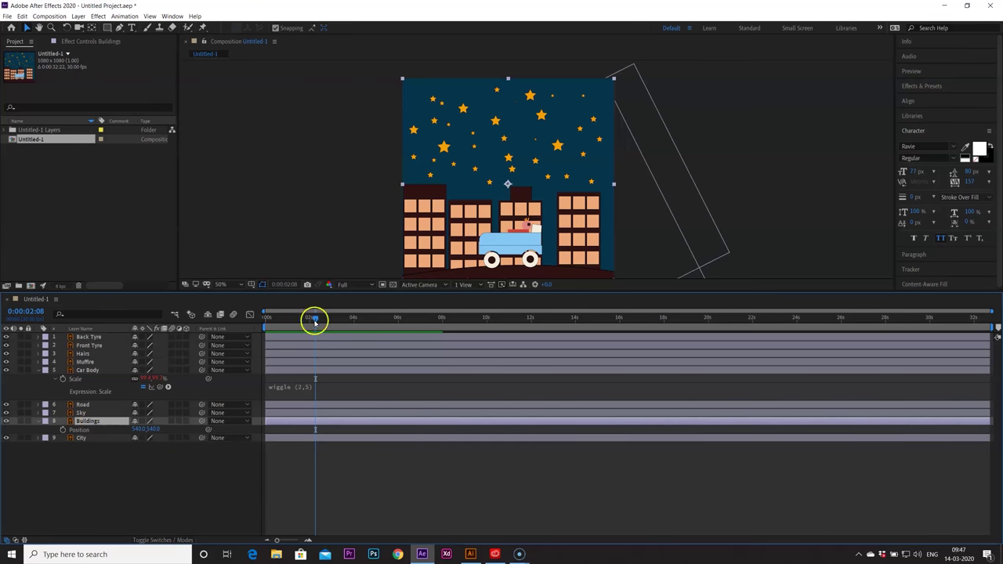
{"action": "left_click_drag", "start_coordinate": [316, 320], "coordinate": [243, 336]}
{"action": "left_click_drag", "start_coordinate": [321, 428], "coordinate": [257, 433]}
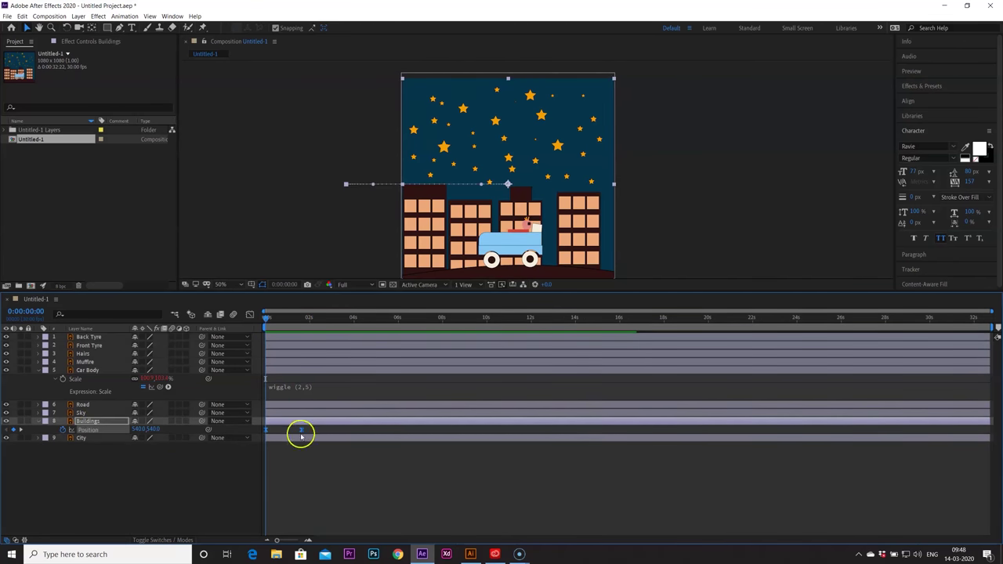
{"action": "key", "text": "Delete"}
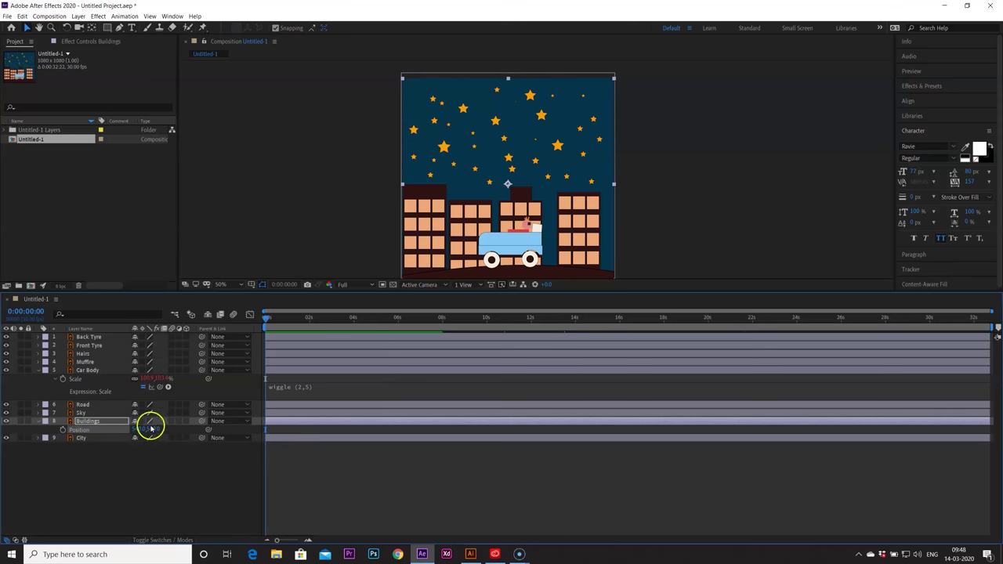
Step: Keyframe the Buildings layer's Position from 1649, 540 at the start to 540, 540 just after one second, and preview it
{"action": "left_click", "coordinate": [63, 429]}
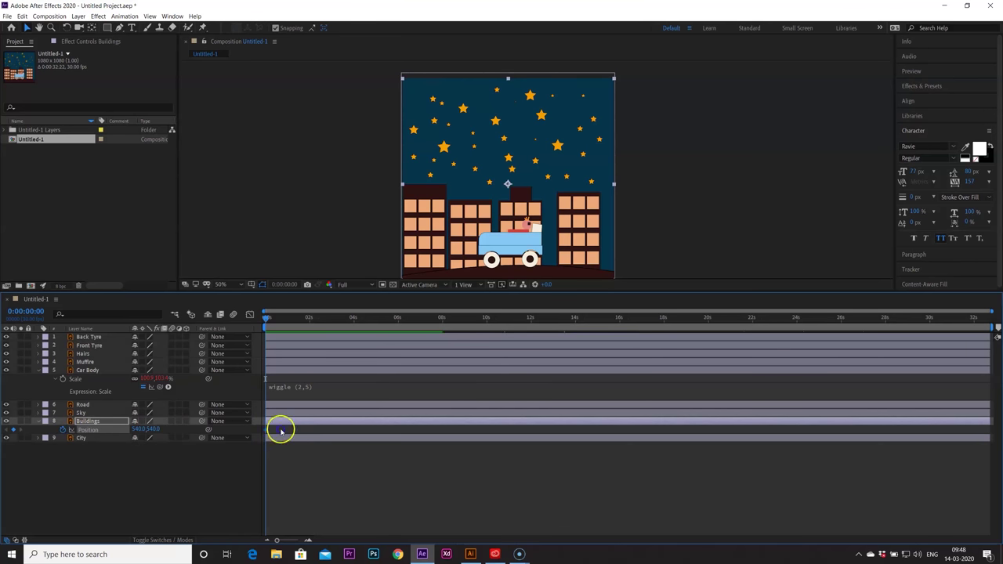
{"action": "left_click_drag", "start_coordinate": [284, 432], "coordinate": [295, 432]}
{"action": "left_click_drag", "start_coordinate": [138, 429], "coordinate": [368, 432]}
{"action": "left_click_drag", "start_coordinate": [146, 433], "coordinate": [433, 498]}
{"action": "key", "text": "space"}
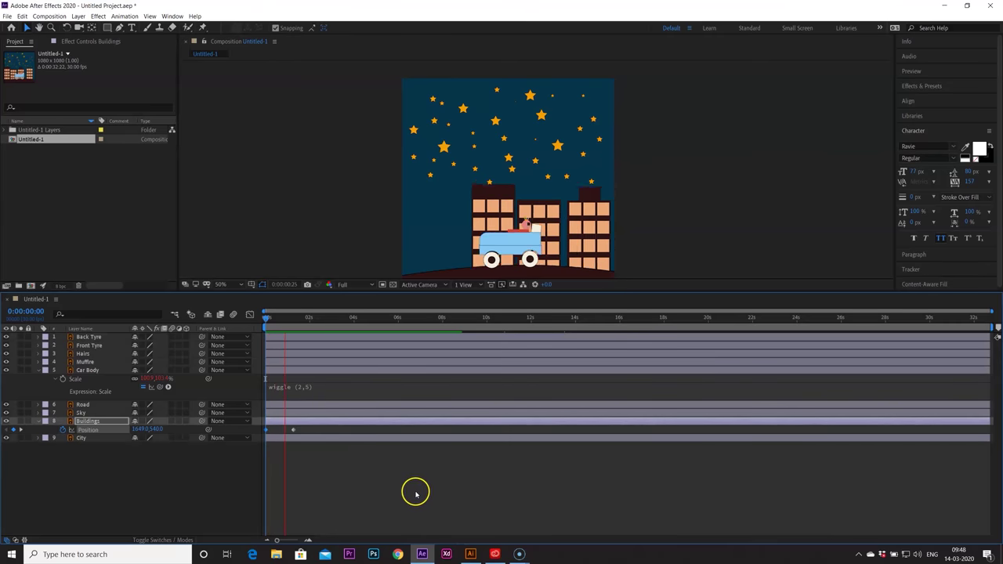
{"action": "key", "text": "space"}
Step: Apply Easy Ease to both Buildings Position keyframes and preview the motion from the start
{"action": "left_click_drag", "start_coordinate": [320, 432], "coordinate": [262, 444]}
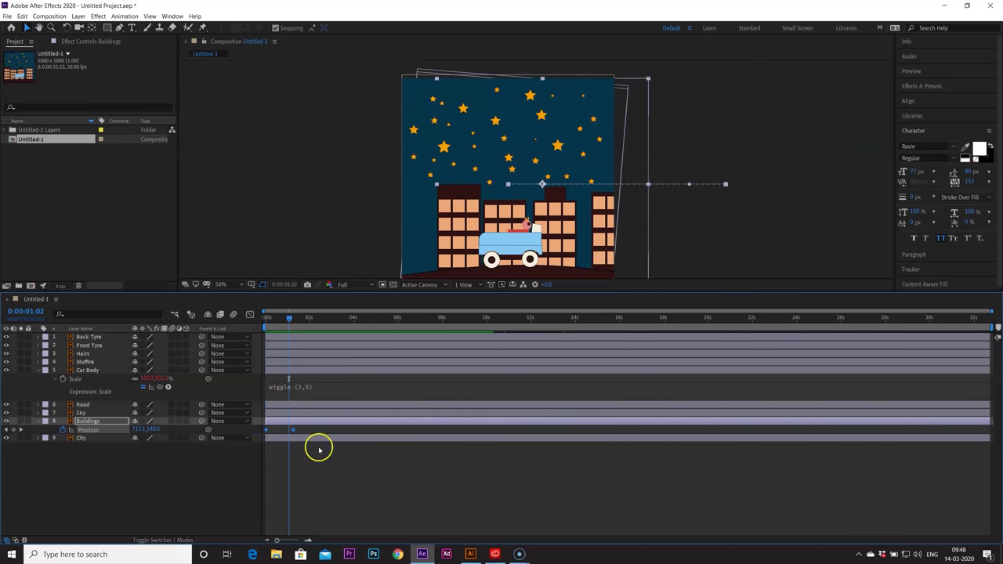
{"action": "key", "text": "F9"}
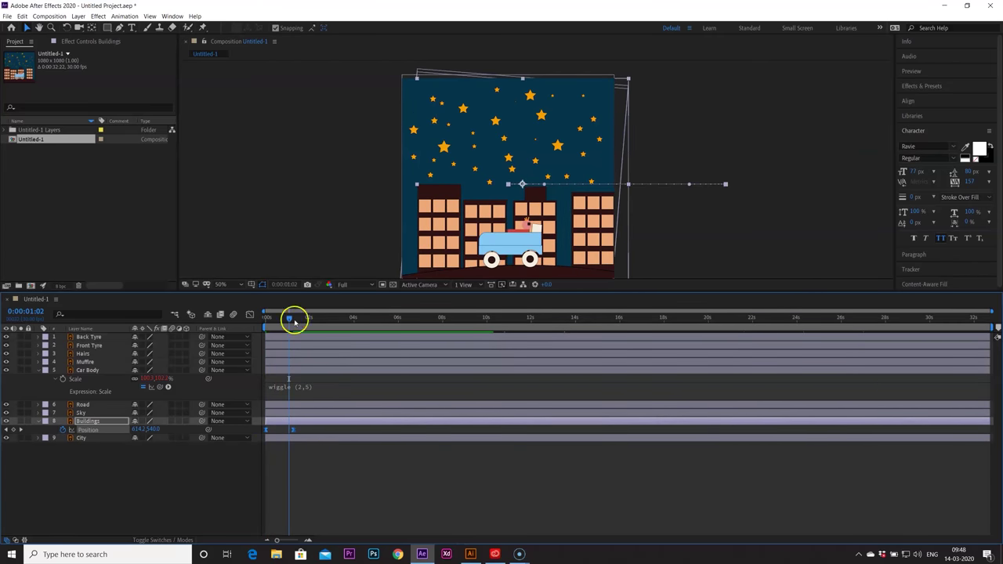
{"action": "left_click_drag", "start_coordinate": [286, 317], "coordinate": [266, 317]}
{"action": "key", "text": "space"}
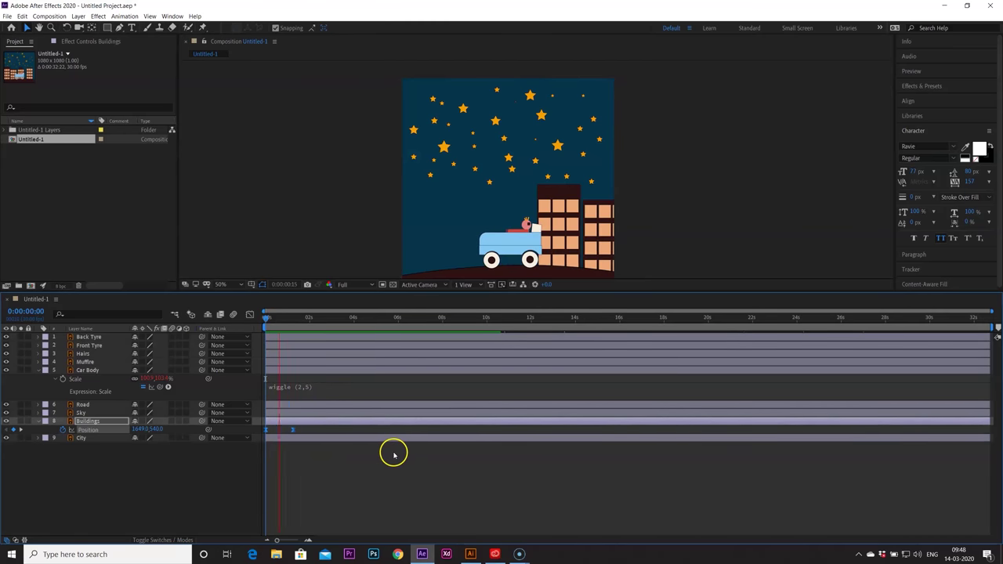
{"action": "key", "text": "space"}
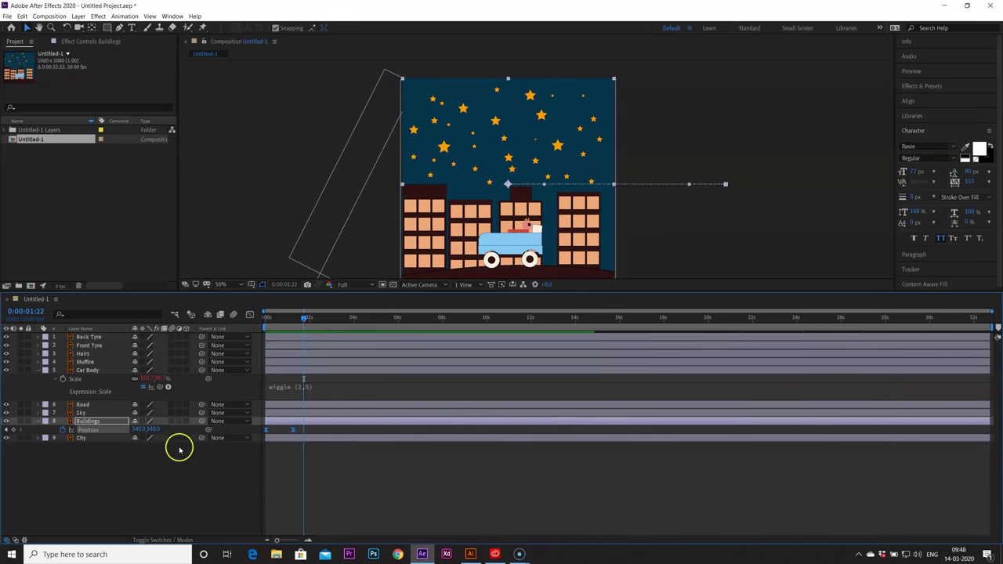
Step: Add a loopOut() expression to the Buildings layer's Position and preview the looping movement from the start
{"action": "left_click", "coordinate": [63, 430], "text": "alt"}
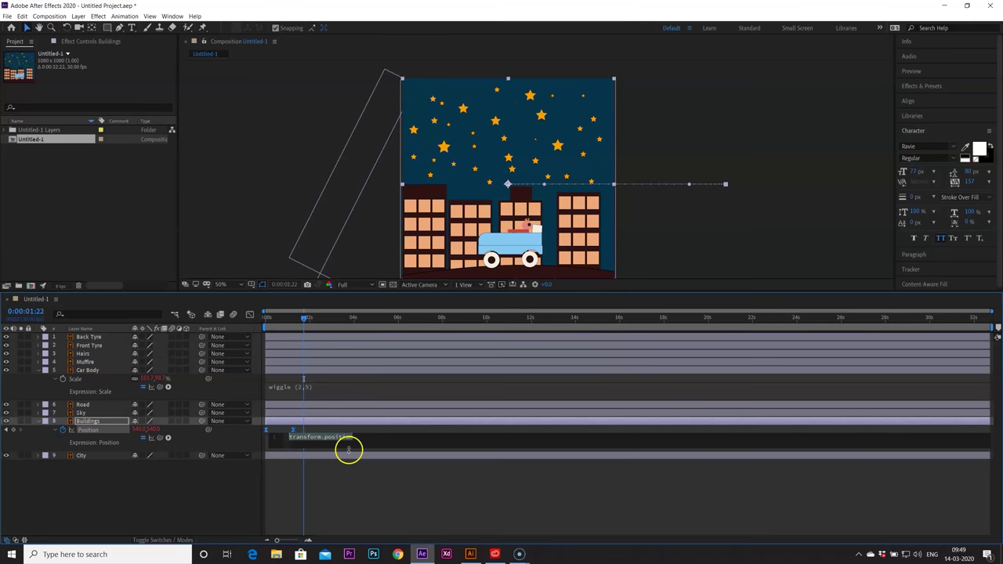
{"action": "type", "text": "loop"}
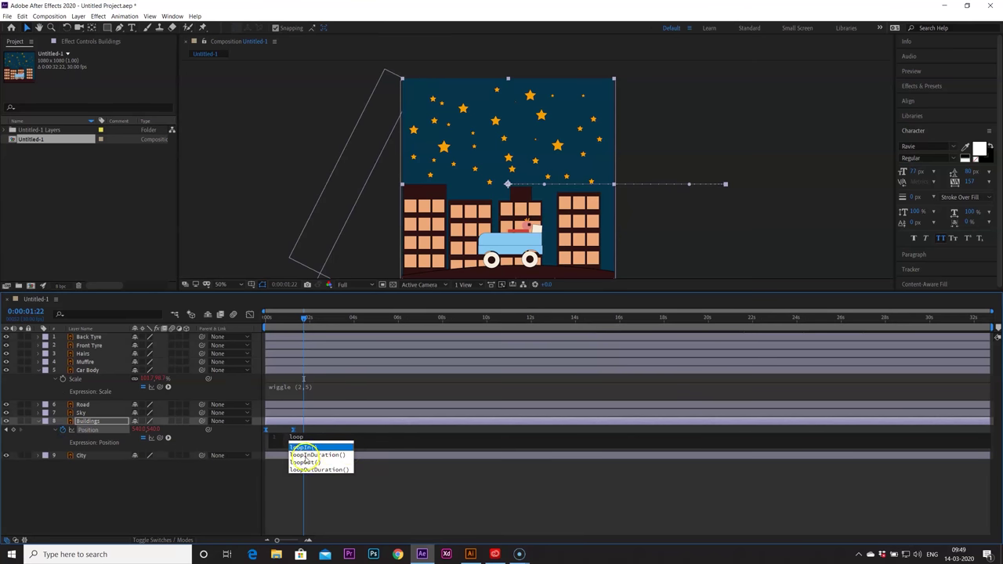
{"action": "left_click", "coordinate": [304, 463]}
{"action": "left_click", "coordinate": [341, 482]}
{"action": "left_click", "coordinate": [304, 316]}
{"action": "key", "text": "space"}
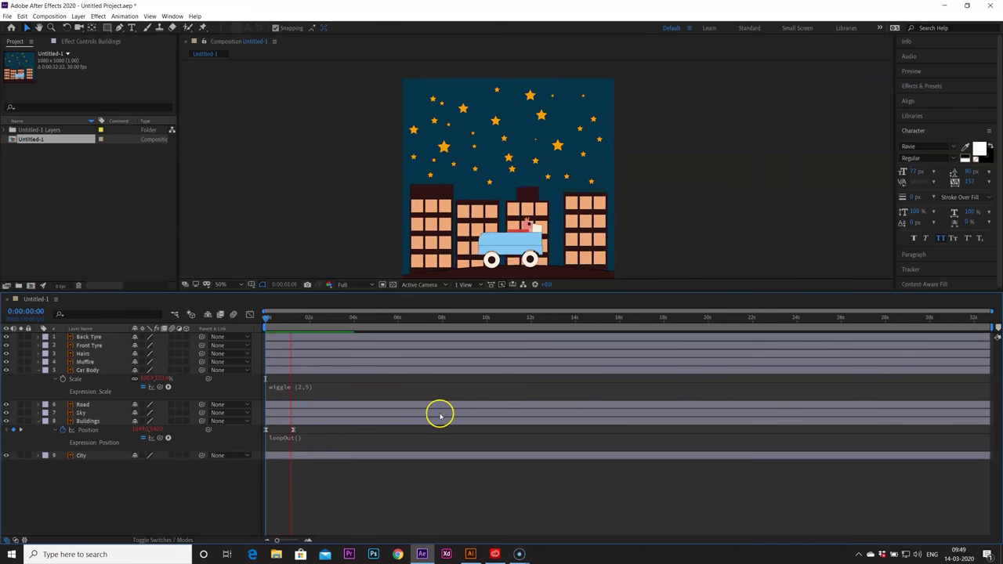
{"action": "key", "text": "space"}
Step: Set the Buildings layer's second Position keyframe at 0:00:01:08 to -553, 540, beyond the frame's left edge, and preview the loop
{"action": "left_click_drag", "start_coordinate": [327, 325], "coordinate": [301, 424]}
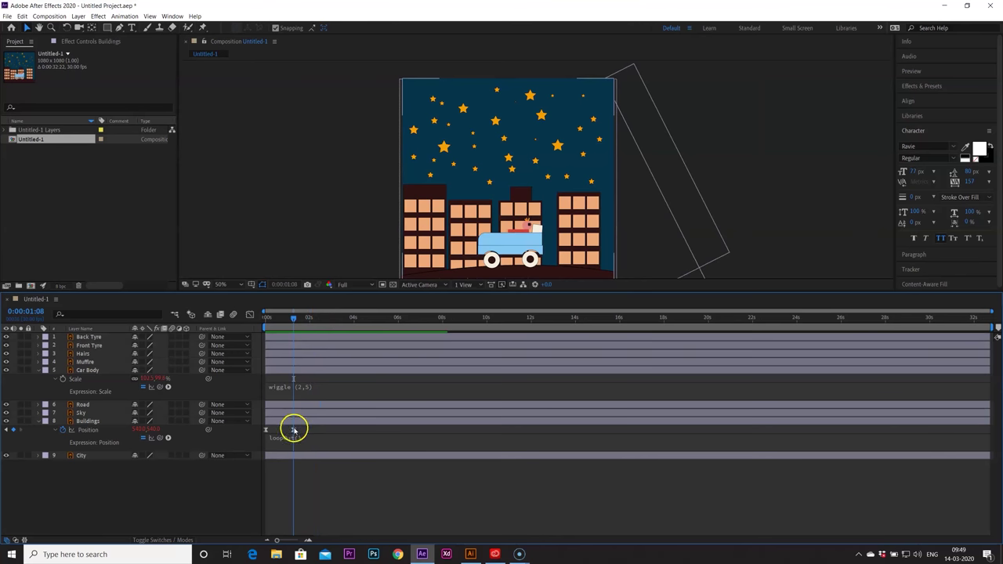
{"action": "left_click", "coordinate": [294, 430]}
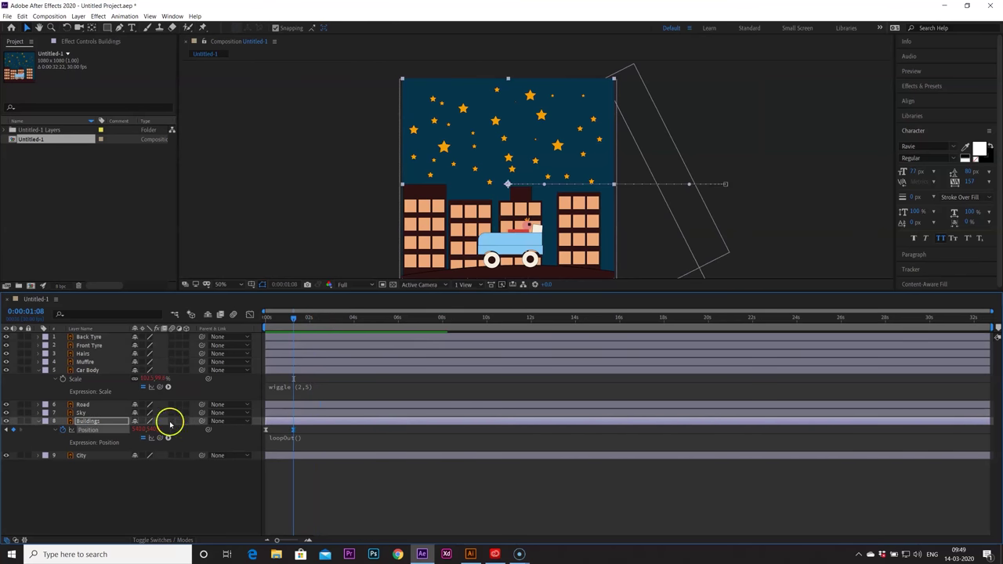
{"action": "left_click_drag", "start_coordinate": [143, 429], "coordinate": [24, 406]}
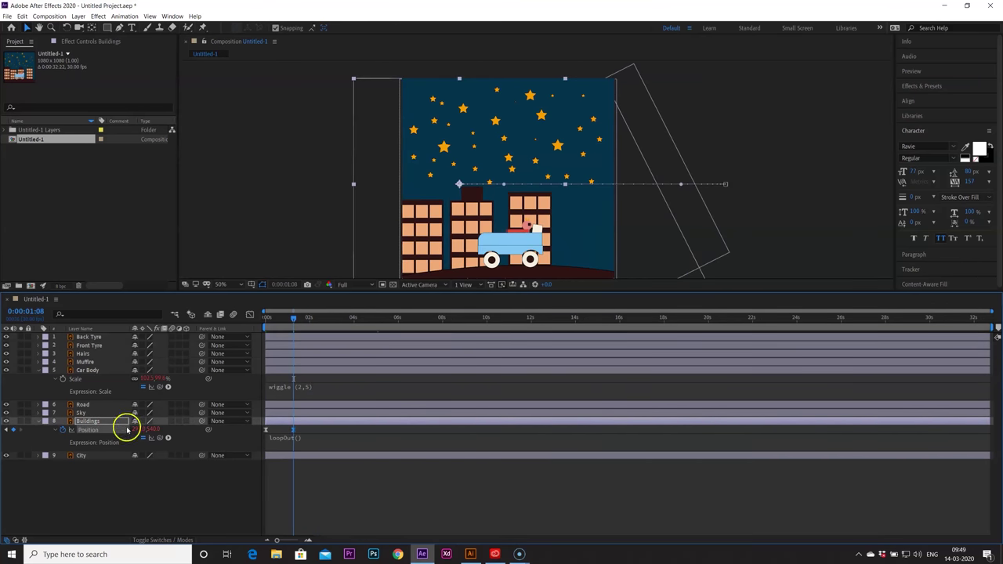
{"action": "left_click_drag", "start_coordinate": [120, 428], "coordinate": [4, 434]}
{"action": "left_click_drag", "start_coordinate": [92, 426], "coordinate": [116, 429]}
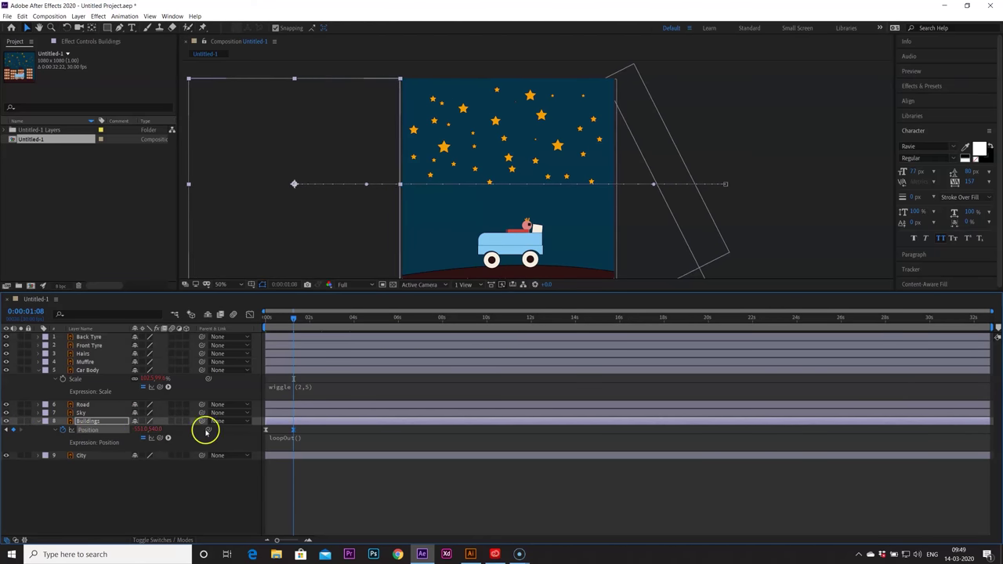
{"action": "key", "text": "space"}
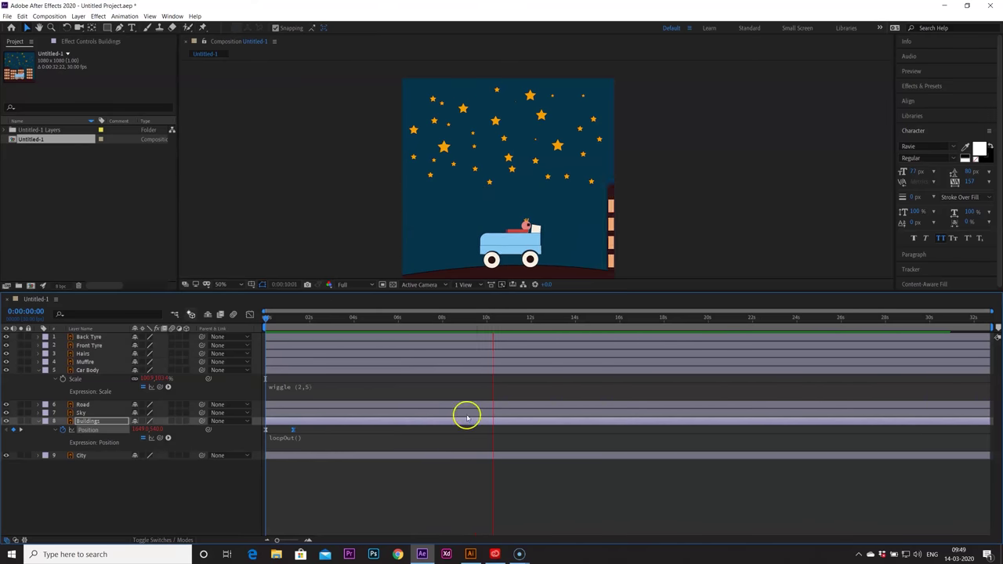
Step: Parent the Muffire layer to the Car Body layer and preview the scarf moving with the car from the start
{"action": "left_click_drag", "start_coordinate": [501, 317], "coordinate": [392, 317]}
{"action": "scroll", "coordinate": [708, 251], "scroll_direction": "up", "scroll_amount": 2}
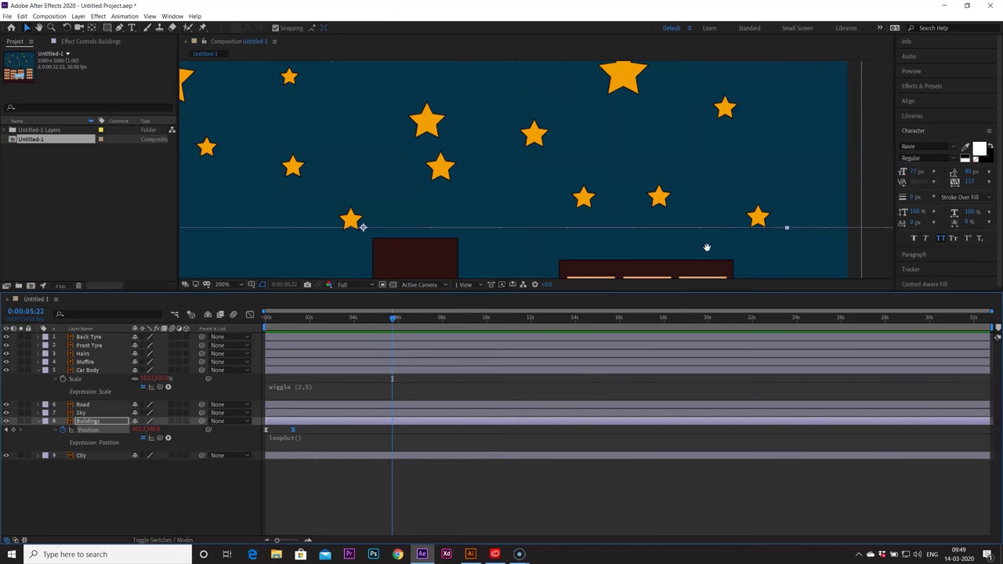
{"action": "mouse_move", "coordinate": [700, 234]}
{"action": "left_mouse_down"}
{"action": "mouse_move", "coordinate": [657, 213]}
{"action": "mouse_move", "coordinate": [611, 128]}
{"action": "mouse_move", "coordinate": [719, 219]}
{"action": "mouse_move", "coordinate": [693, 140]}
{"action": "left_mouse_up"}
{"action": "left_click_drag", "start_coordinate": [699, 210], "coordinate": [720, 170]}
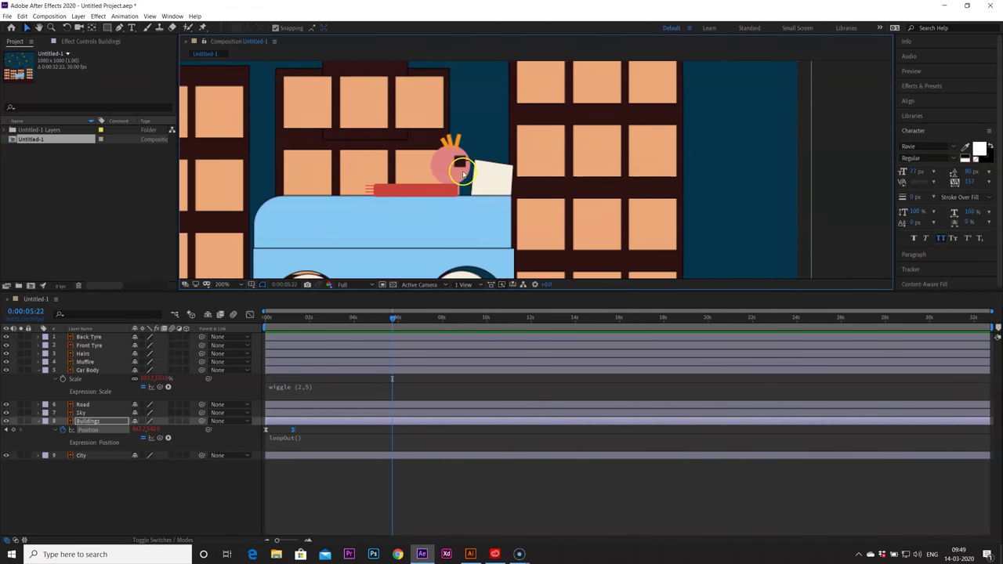
{"action": "left_click", "coordinate": [105, 368]}
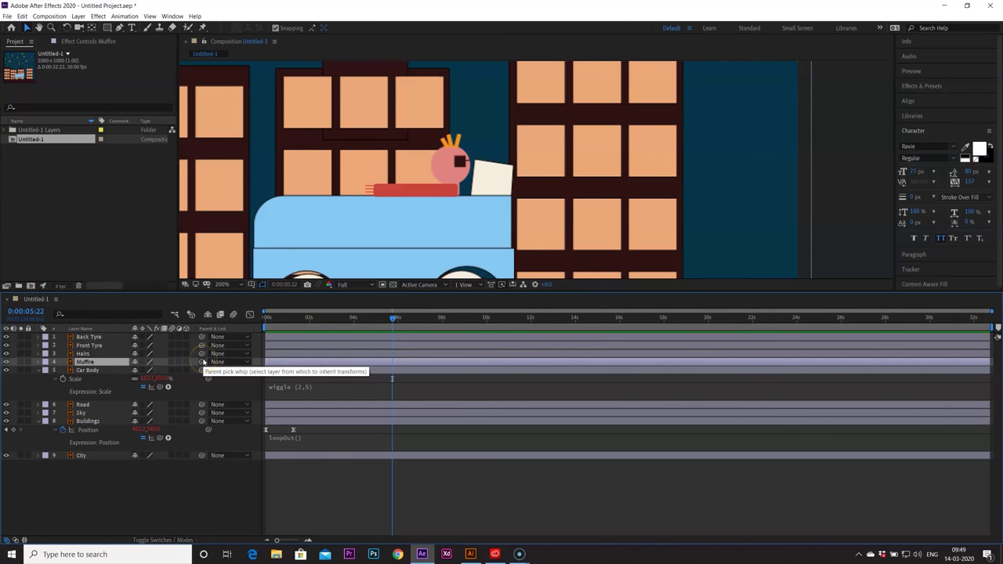
{"action": "left_click_drag", "start_coordinate": [205, 362], "coordinate": [97, 373]}
{"action": "left_click_drag", "start_coordinate": [395, 328], "coordinate": [195, 327]}
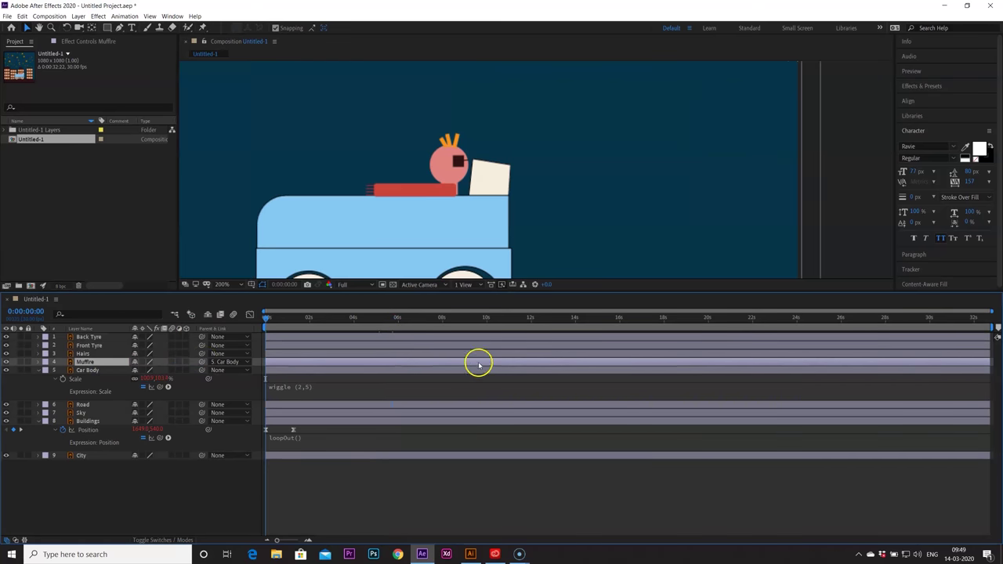
{"action": "key", "text": "space"}
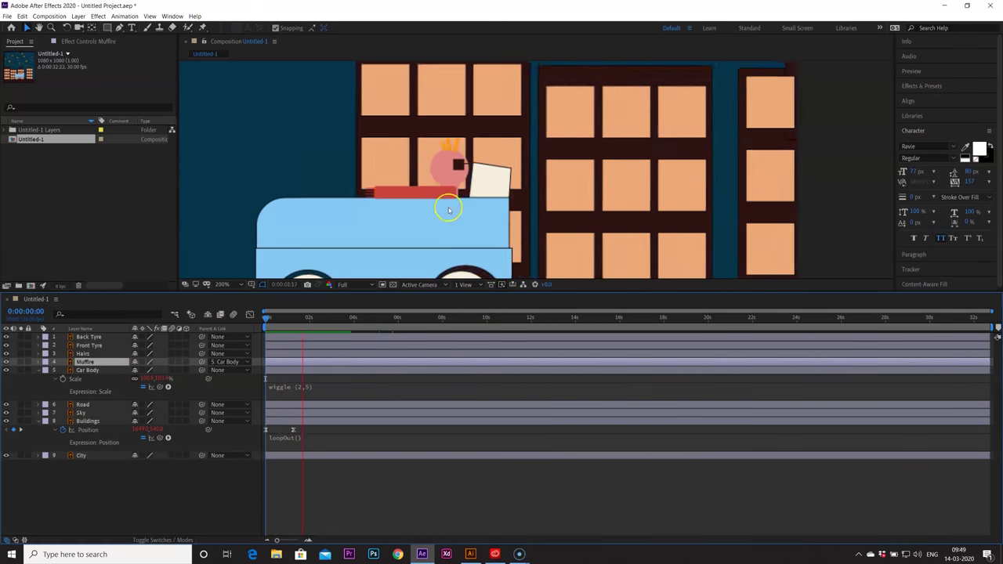
{"action": "key", "text": "space"}
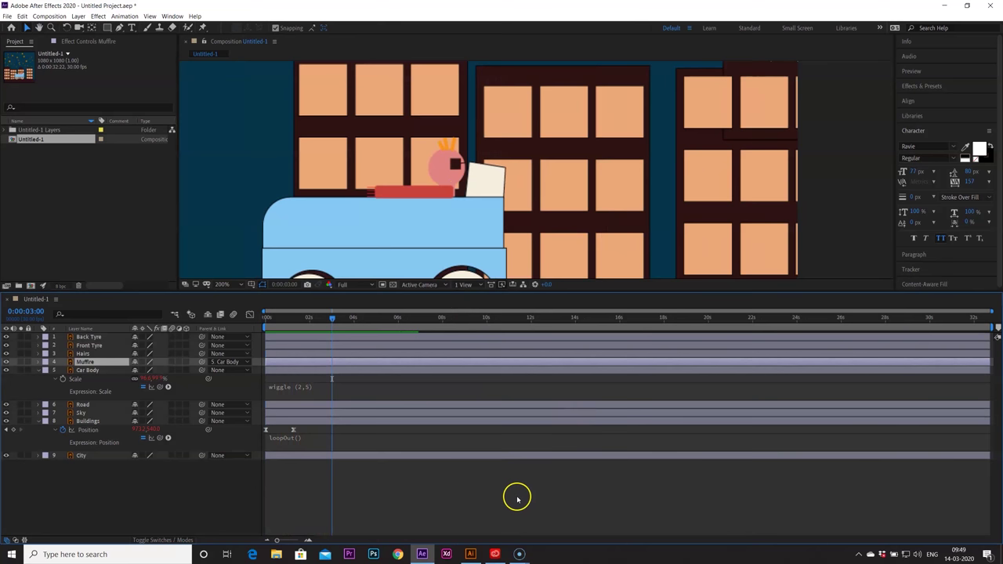
Step: Preview the whole scene from the start, and check the Sky layer of the original artwork in Illustrator
{"action": "key", "text": "comma"}
{"action": "key", "text": "comma"}
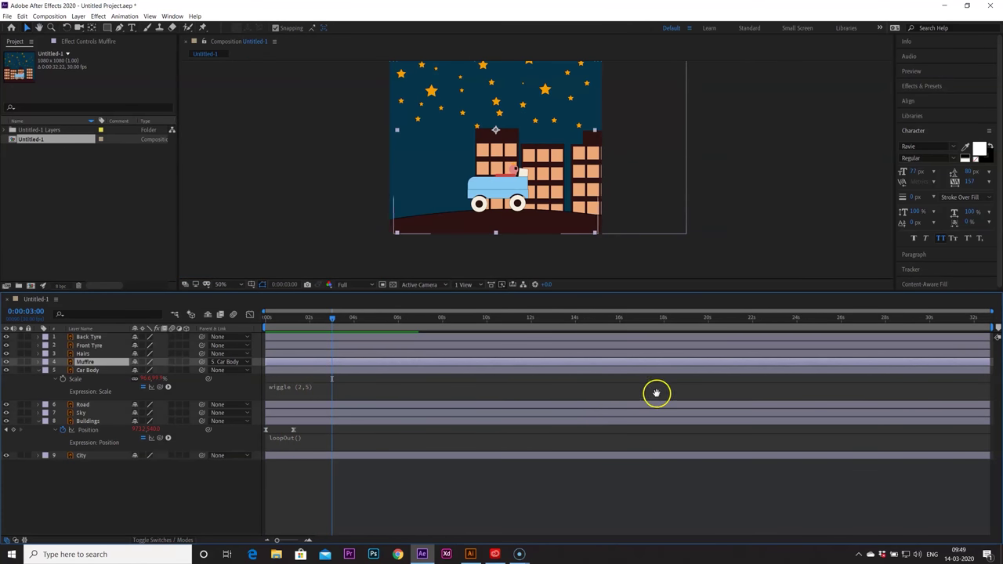
{"action": "key", "text": "h"}
{"action": "left_click_drag", "start_coordinate": [743, 218], "coordinate": [730, 281]}
{"action": "key", "text": "v"}
{"action": "left_click_drag", "start_coordinate": [329, 318], "coordinate": [201, 329]}
{"action": "key", "text": "space"}
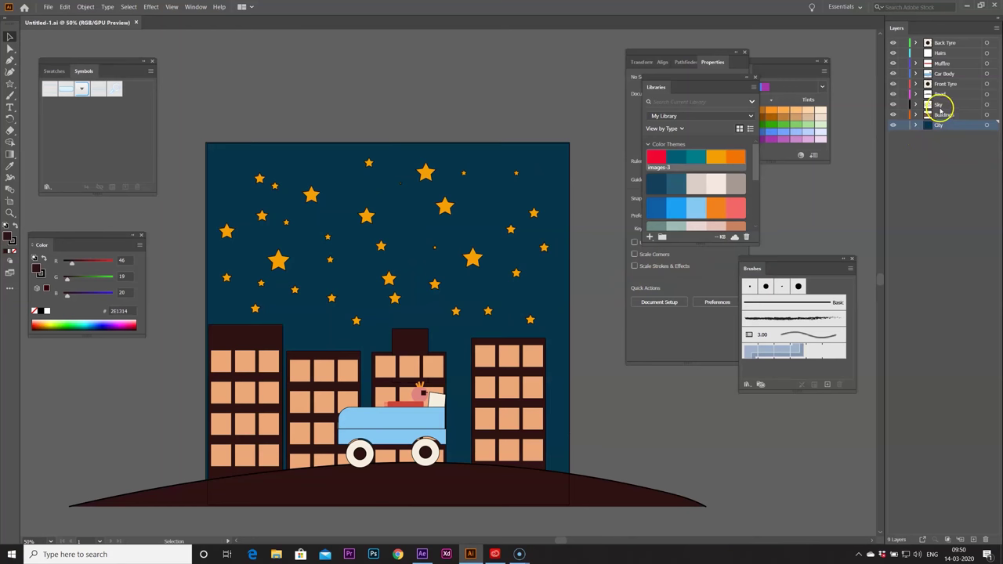
{"action": "left_click", "coordinate": [937, 107]}
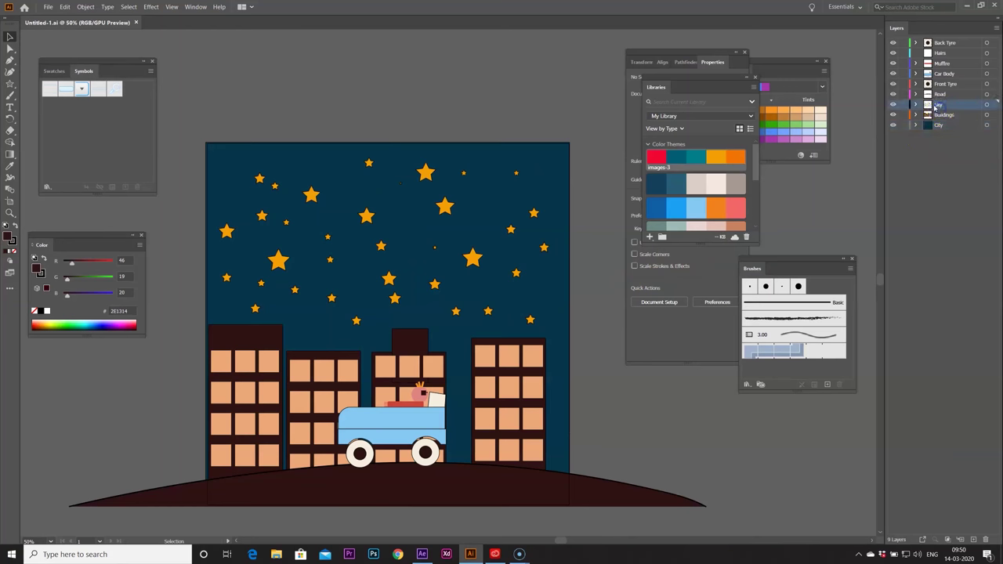
{"action": "left_click", "coordinate": [968, 7]}
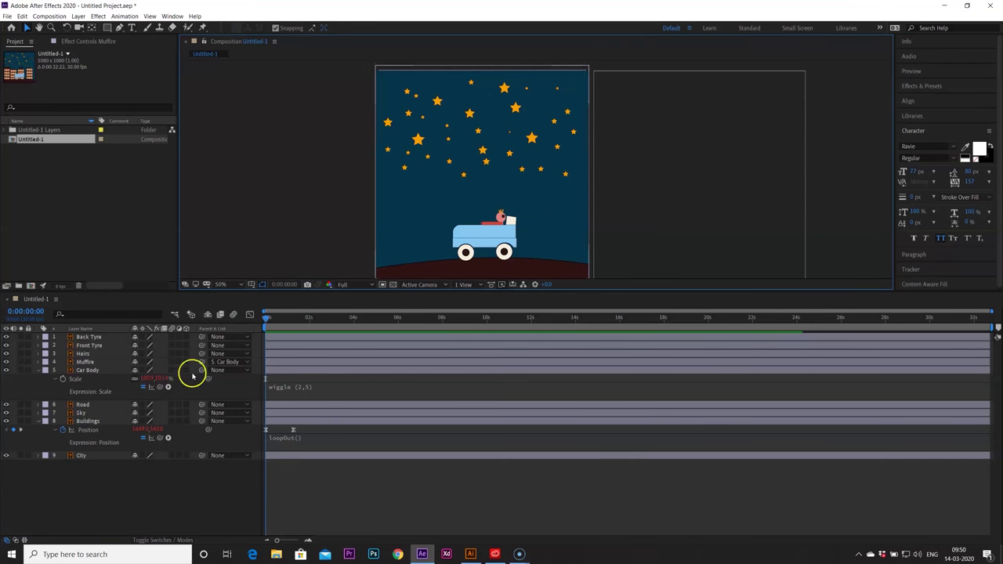
Step: Duplicate the Sky layer and move the copy straight down so its stars fill the lower sky, checking it in a short preview
{"action": "left_click", "coordinate": [118, 412]}
{"action": "left_click", "coordinate": [82, 413]}
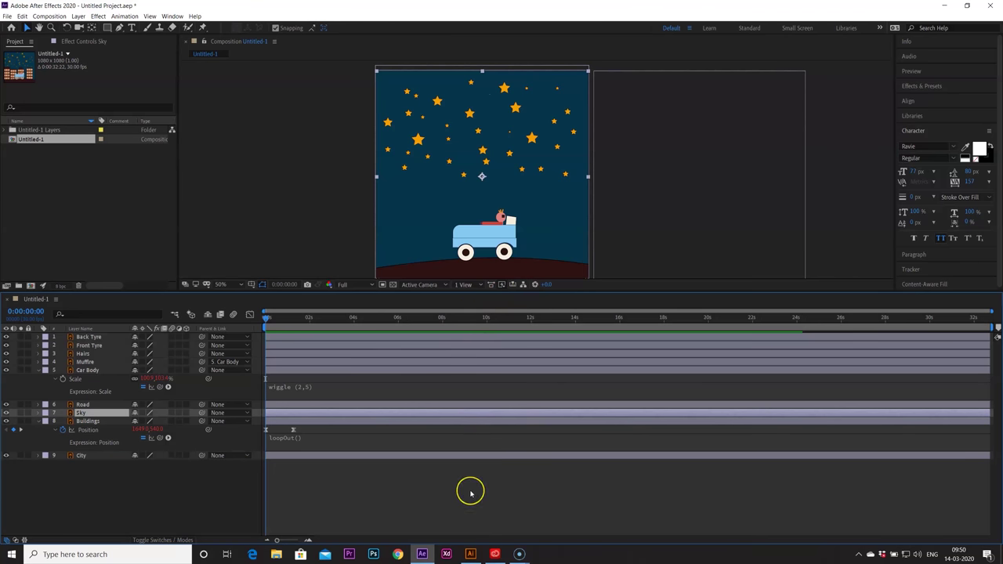
{"action": "key", "text": "ctrl+d"}
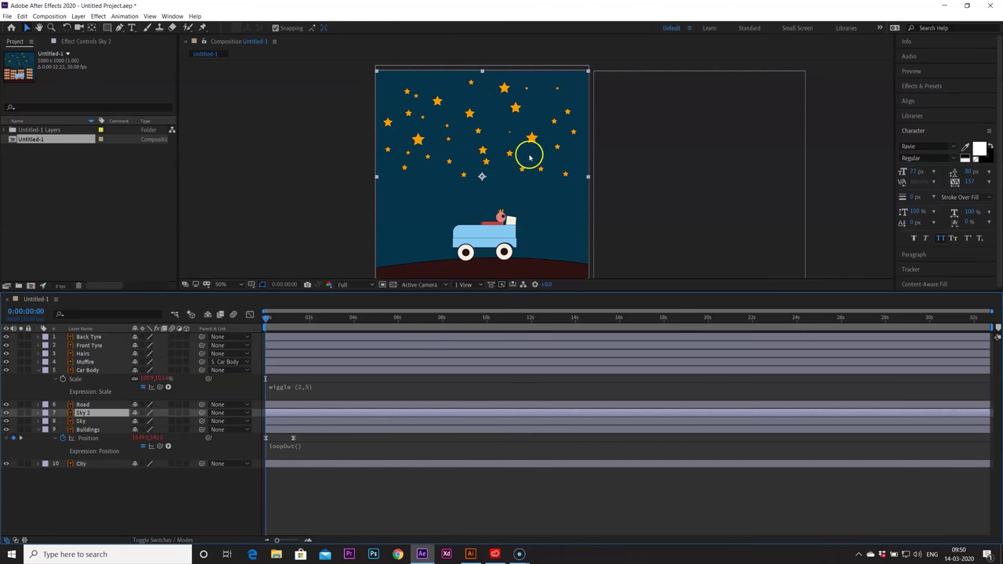
{"action": "left_click", "coordinate": [527, 154]}
{"action": "left_click_drag", "start_coordinate": [527, 155], "coordinate": [527, 228]}
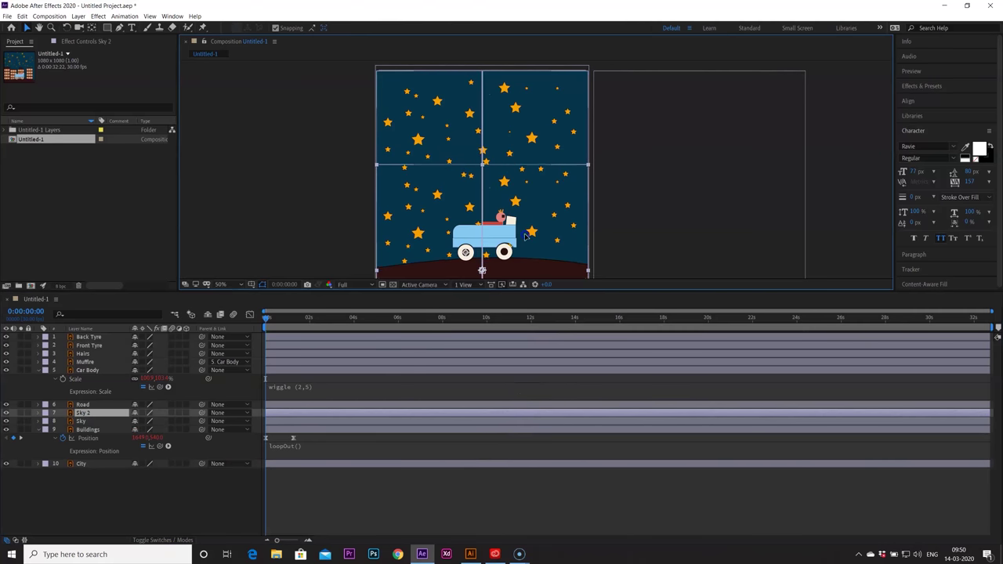
{"action": "left_click", "coordinate": [622, 190]}
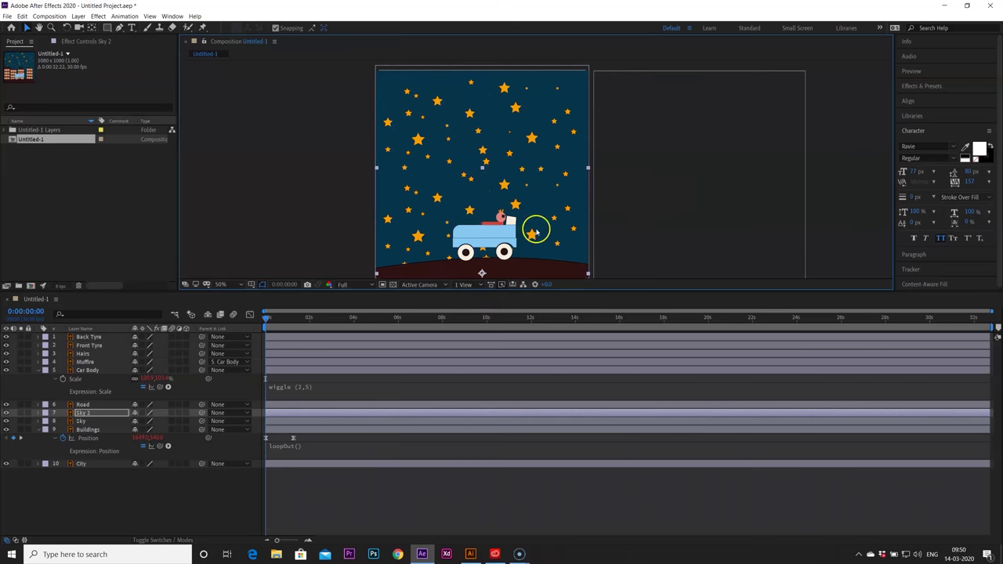
{"action": "left_click_drag", "start_coordinate": [538, 229], "coordinate": [558, 215]}
{"action": "key", "text": "space"}
{"action": "key", "text": "space"}
Step: Move the Sky and Sky 2 layers below Buildings in the layer order and preview the animation from the start
{"action": "left_click", "coordinate": [224, 414]}
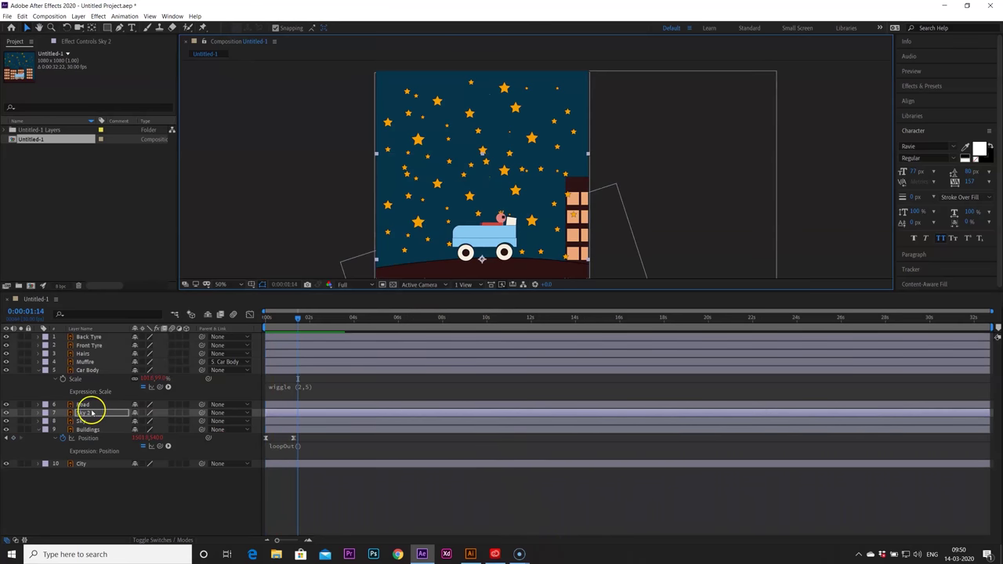
{"action": "left_click", "coordinate": [124, 421], "text": "ctrl"}
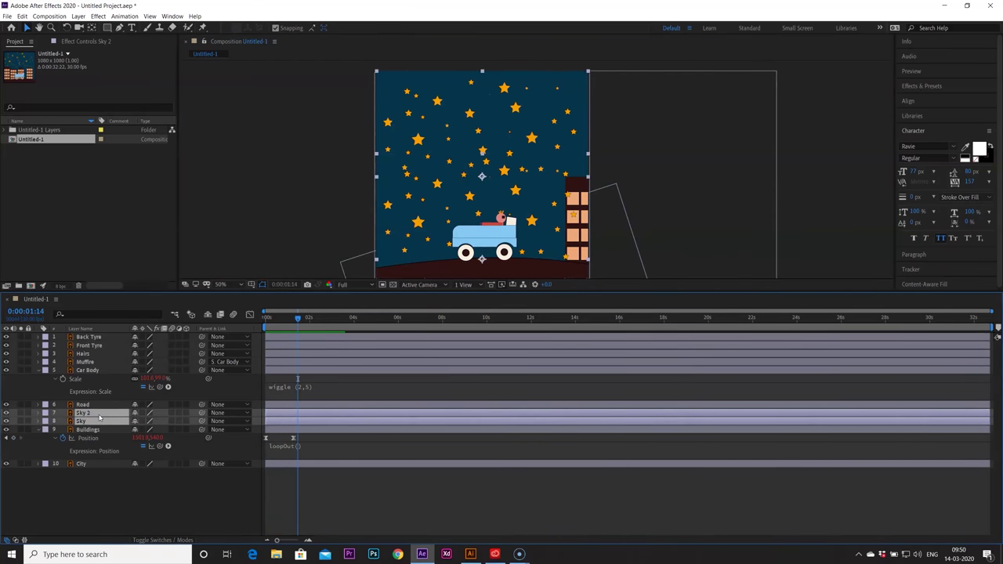
{"action": "left_click_drag", "start_coordinate": [98, 417], "coordinate": [86, 460]}
{"action": "left_click_drag", "start_coordinate": [298, 318], "coordinate": [266, 318]}
{"action": "key", "text": "space"}
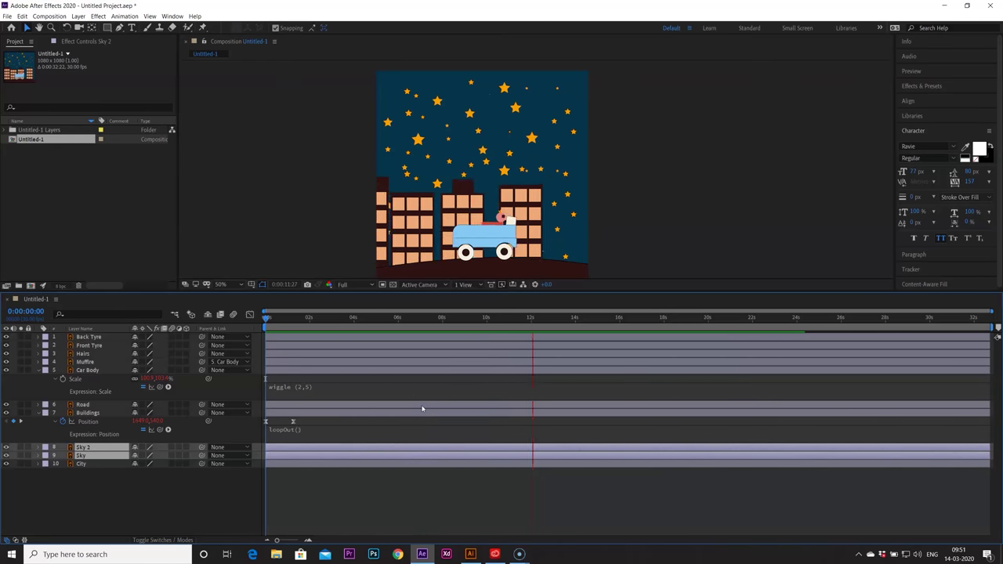
{"action": "key", "text": "space"}
Step: Move the Muffire layer's anchor point to the scarf's front end at the driver's neck
{"action": "left_click", "coordinate": [200, 488]}
{"action": "key", "text": "period"}
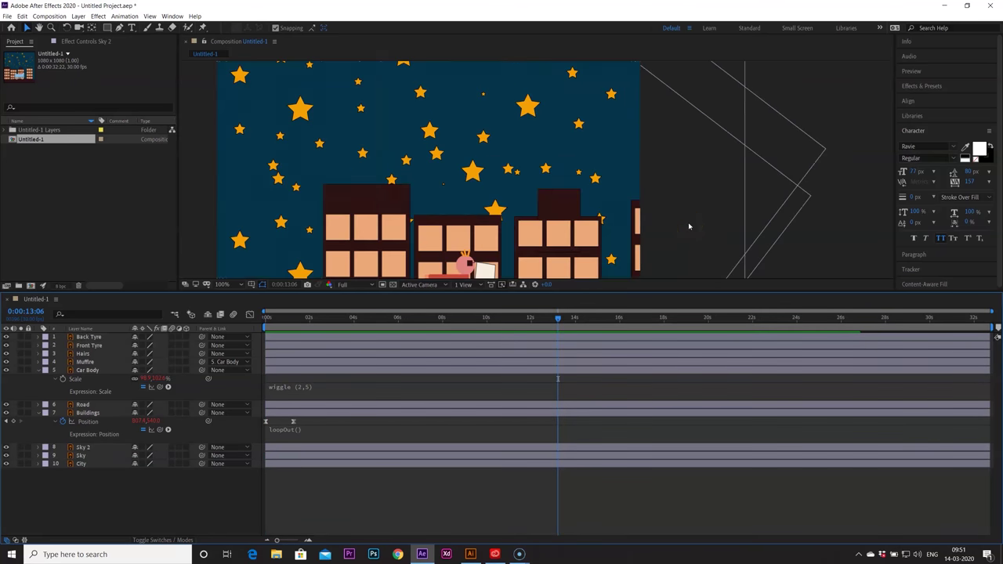
{"action": "left_click_drag", "start_coordinate": [683, 224], "coordinate": [697, 141]}
{"action": "left_click", "coordinate": [463, 194]}
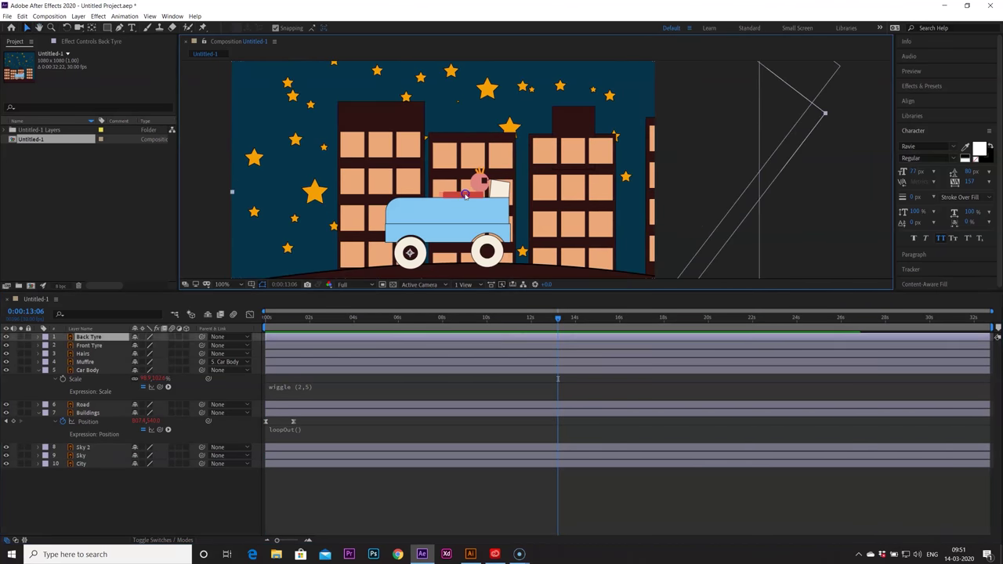
{"action": "left_click", "coordinate": [90, 363]}
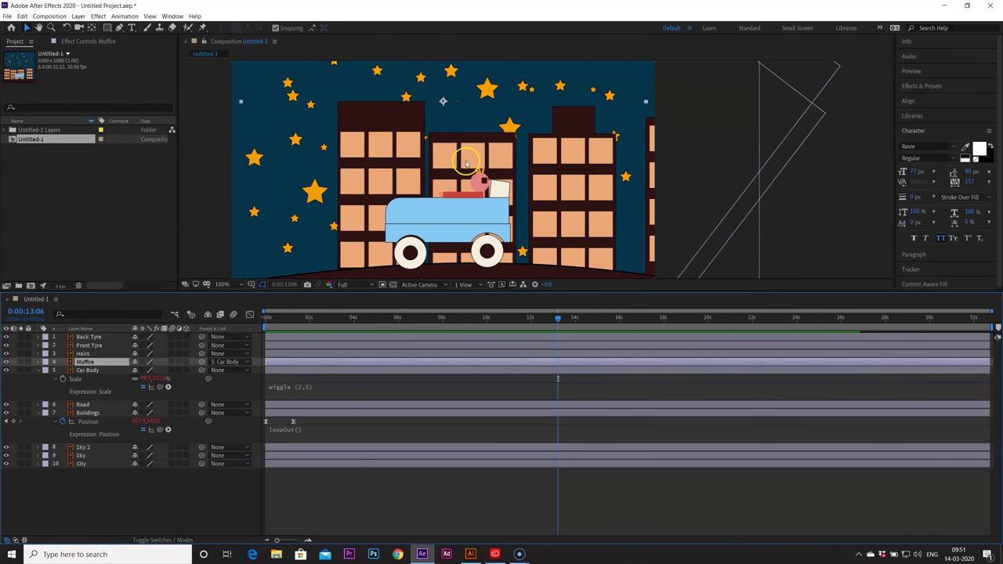
{"action": "left_click", "coordinate": [81, 28]}
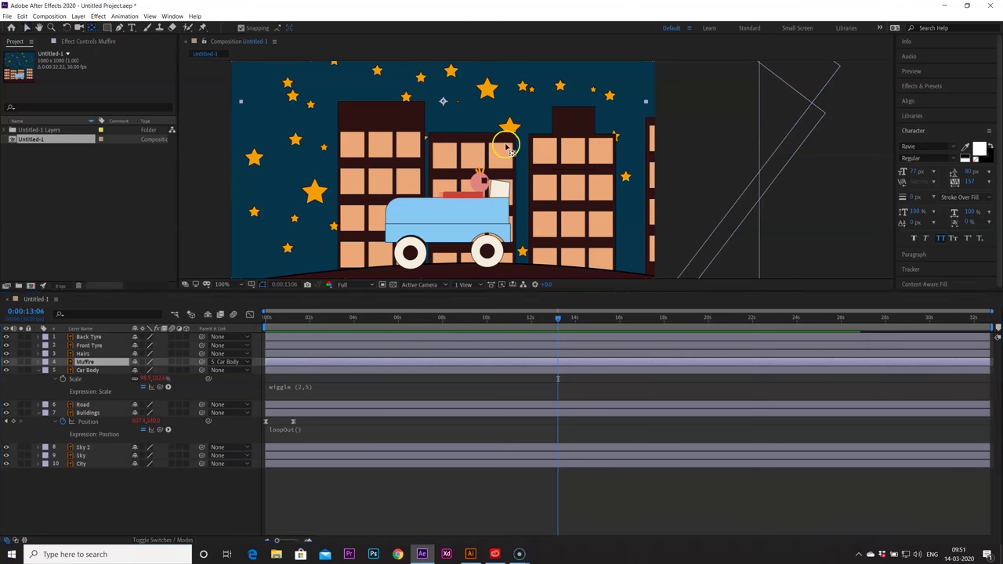
{"action": "left_click_drag", "start_coordinate": [443, 102], "coordinate": [485, 197]}
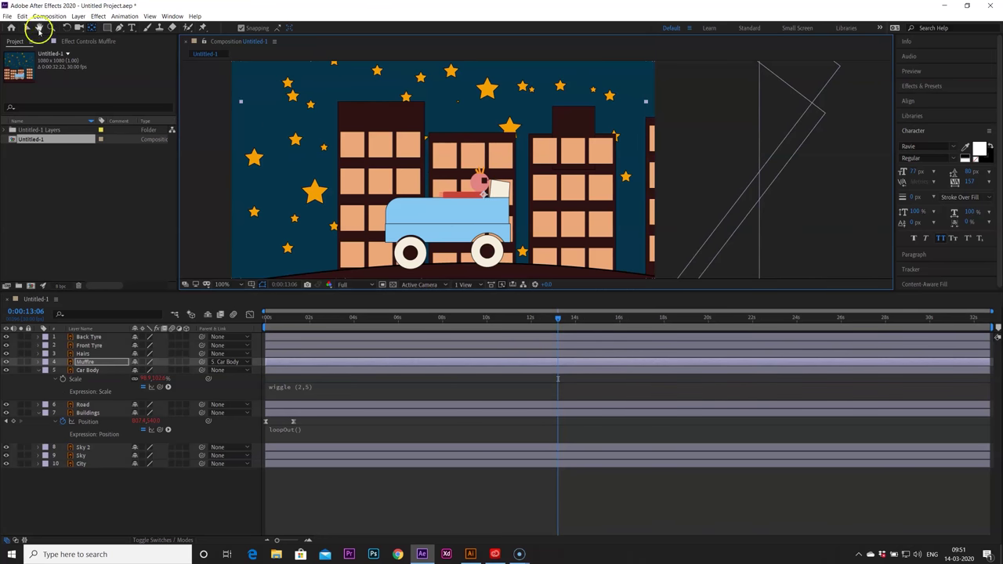
{"action": "left_click", "coordinate": [29, 27]}
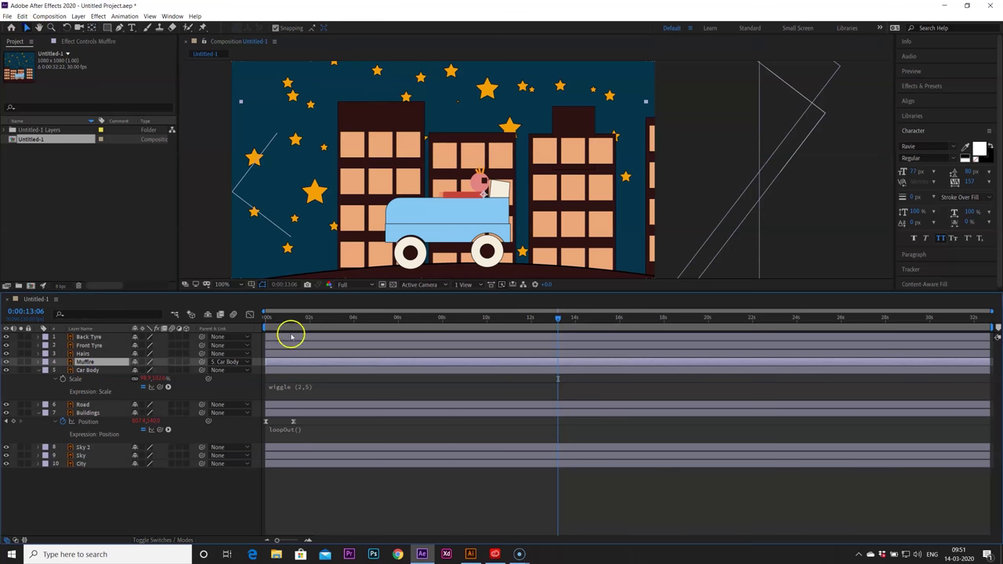
Step: Search the effects for "wave" and apply Wave Warp to the Muffire layer
{"action": "left_click", "coordinate": [929, 86]}
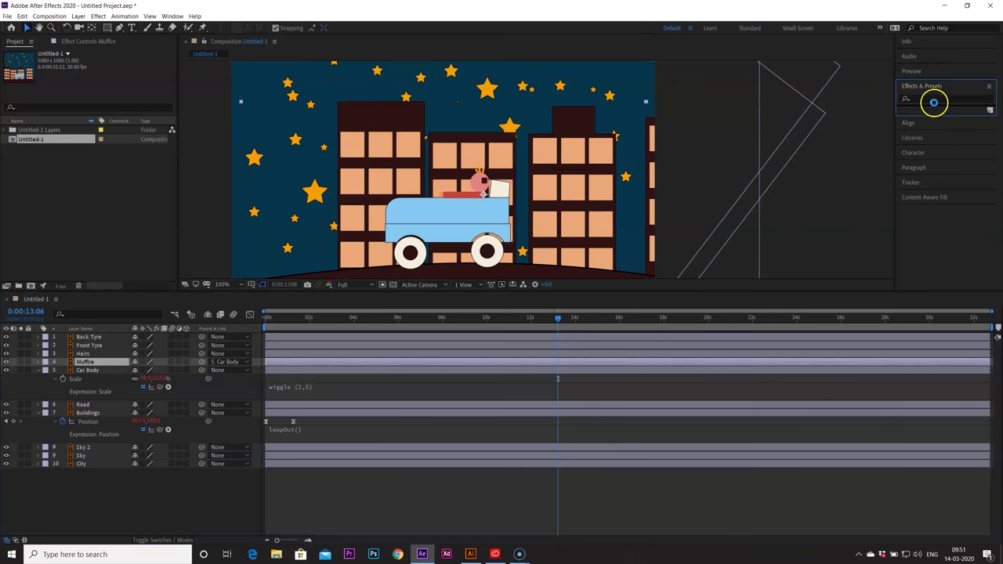
{"action": "left_click", "coordinate": [935, 100]}
{"action": "type", "text": "wave a"}
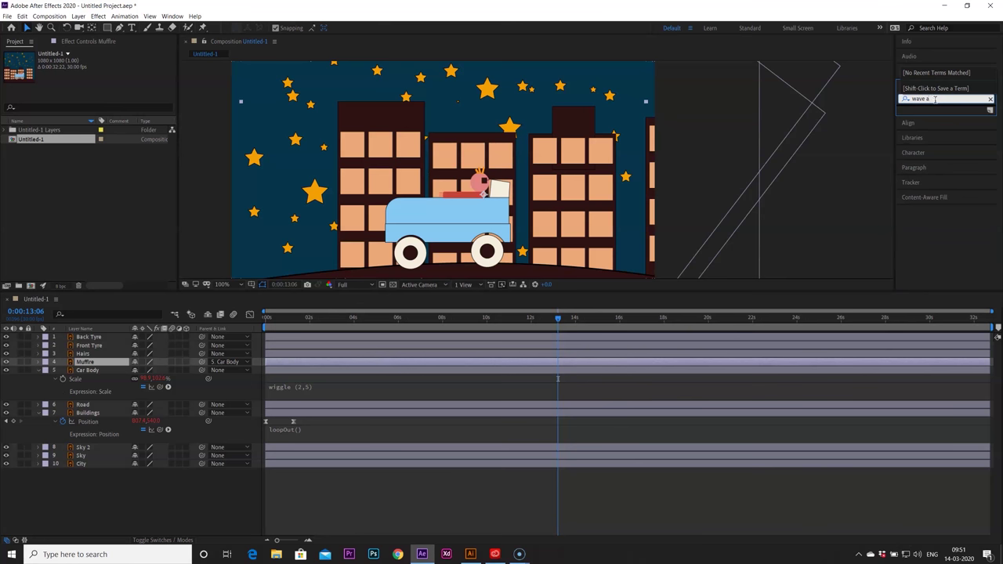
{"action": "key", "text": "BackSpace"}
{"action": "key", "text": "BackSpace"}
{"action": "left_click", "coordinate": [935, 118]}
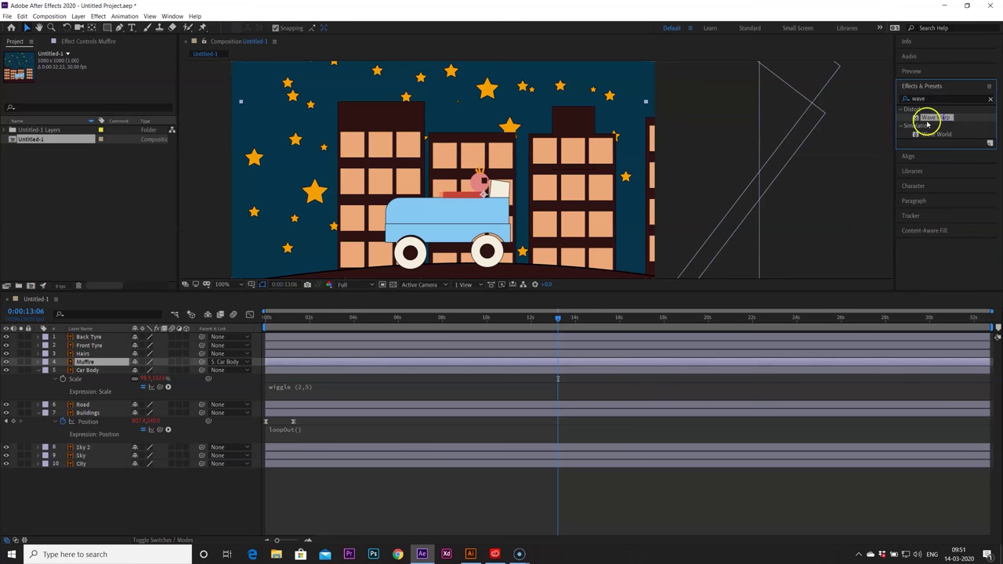
{"action": "left_click_drag", "start_coordinate": [945, 119], "coordinate": [103, 363]}
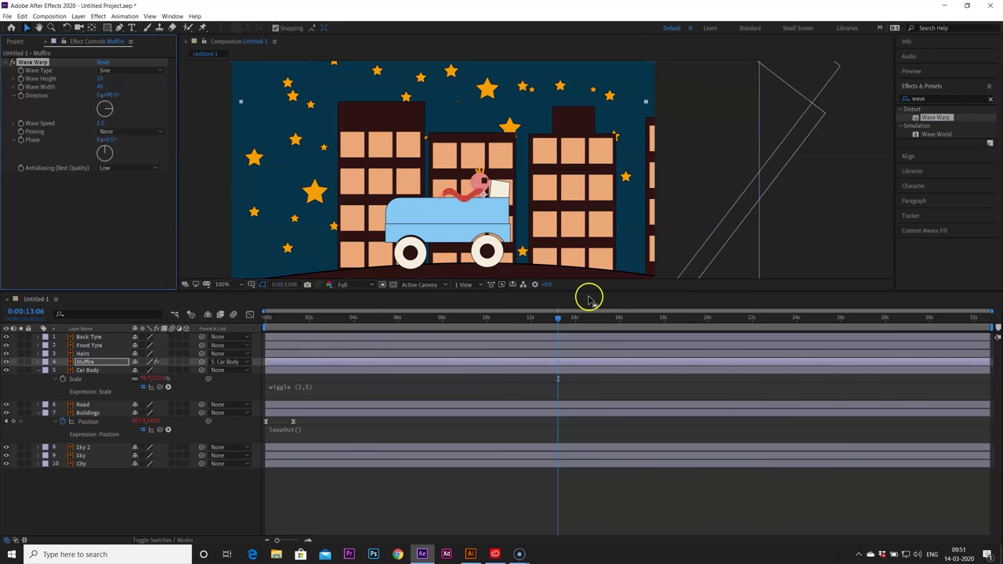
Step: Set the Wave Warp's Wave Height on the Muffire layer to -3, previewing the animation from the start before and after the change
{"action": "left_click_drag", "start_coordinate": [563, 318], "coordinate": [267, 317]}
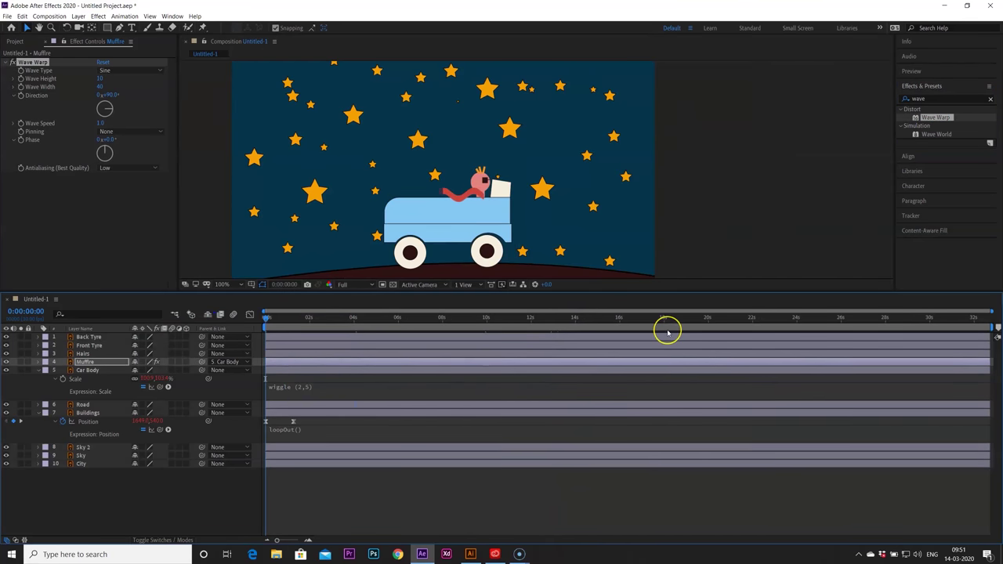
{"action": "key", "text": "space"}
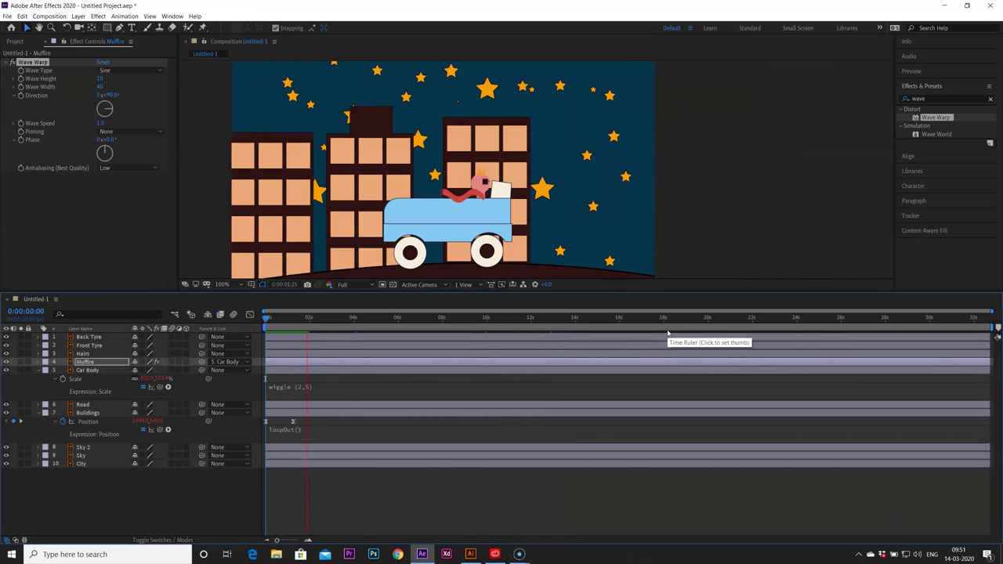
{"action": "left_click", "coordinate": [123, 115]}
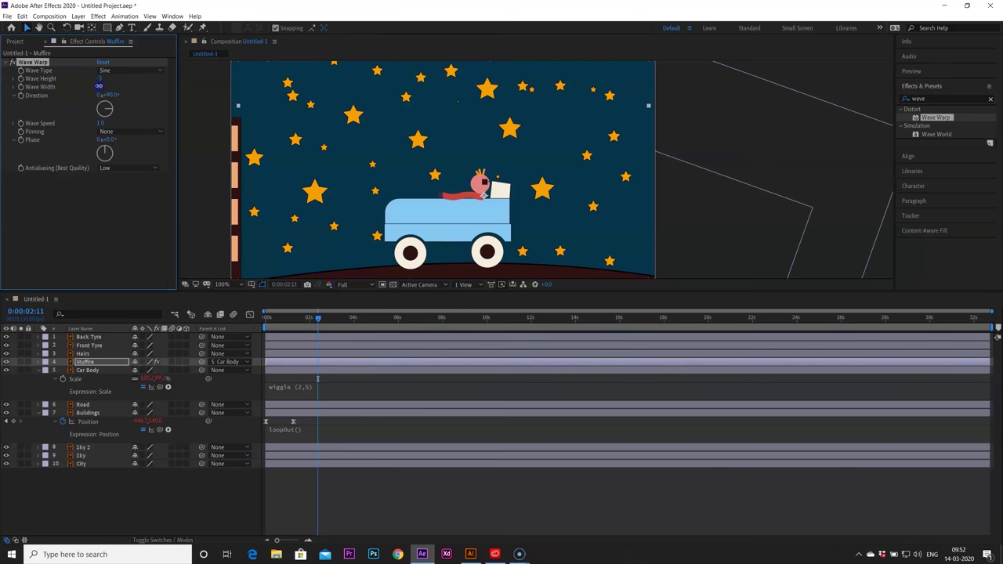
{"action": "left_click_drag", "start_coordinate": [319, 317], "coordinate": [250, 314]}
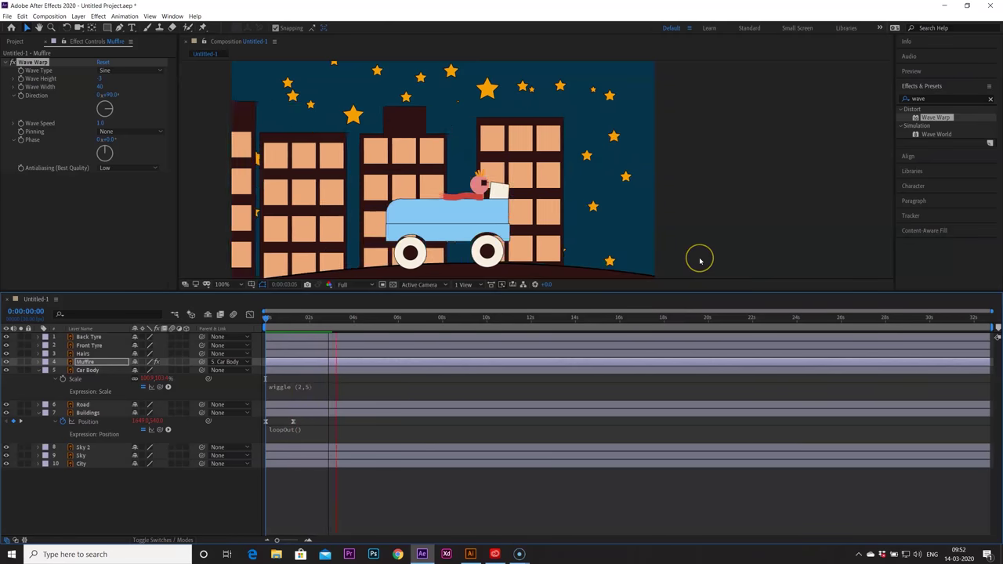
{"action": "scroll", "coordinate": [700, 257], "scroll_direction": "down", "scroll_amount": 2}
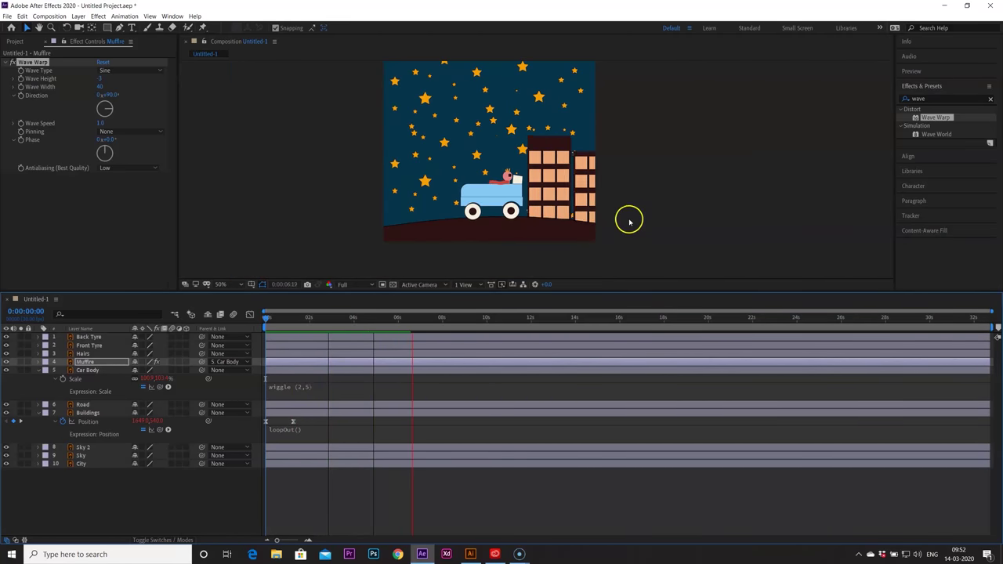
{"action": "key", "text": "space"}
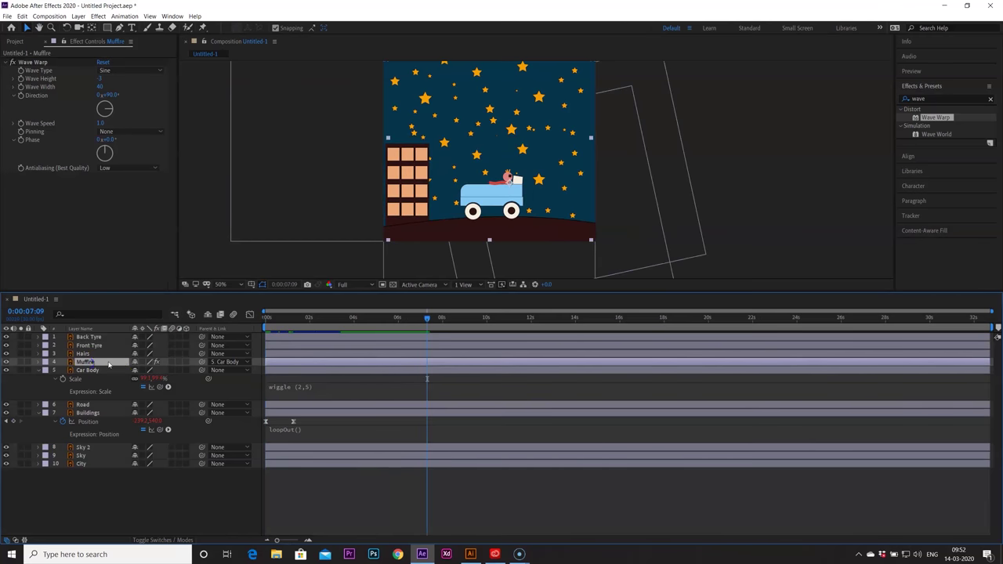
Step: Nudge the Muffire layer slightly so the scarf sits closer to the driver's neck, and preview the animation
{"action": "key", "text": "period"}
{"action": "key", "text": "period"}
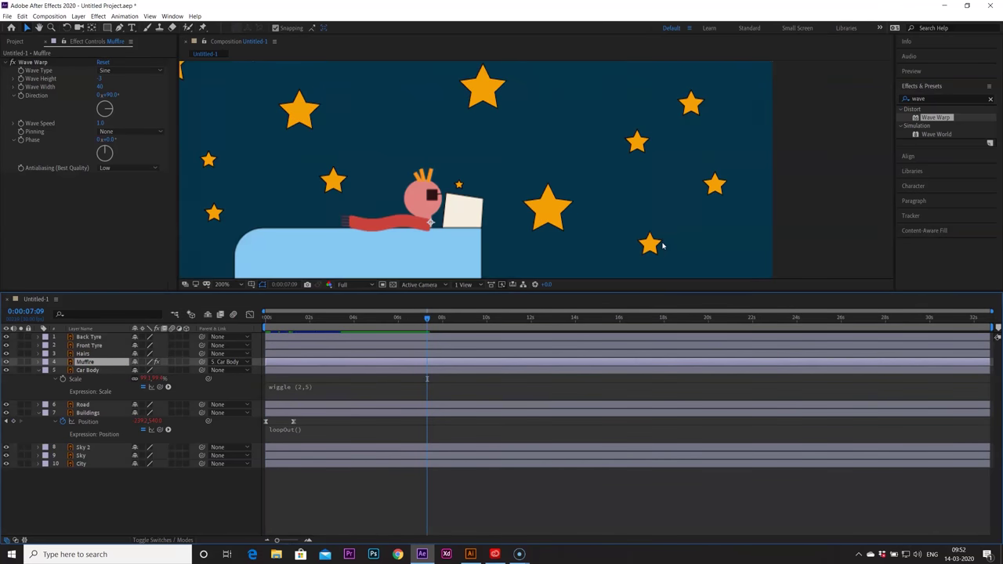
{"action": "left_click_drag", "start_coordinate": [424, 228], "coordinate": [427, 225]}
{"action": "left_click", "coordinate": [611, 267]}
{"action": "key", "text": "comma"}
{"action": "key", "text": "comma"}
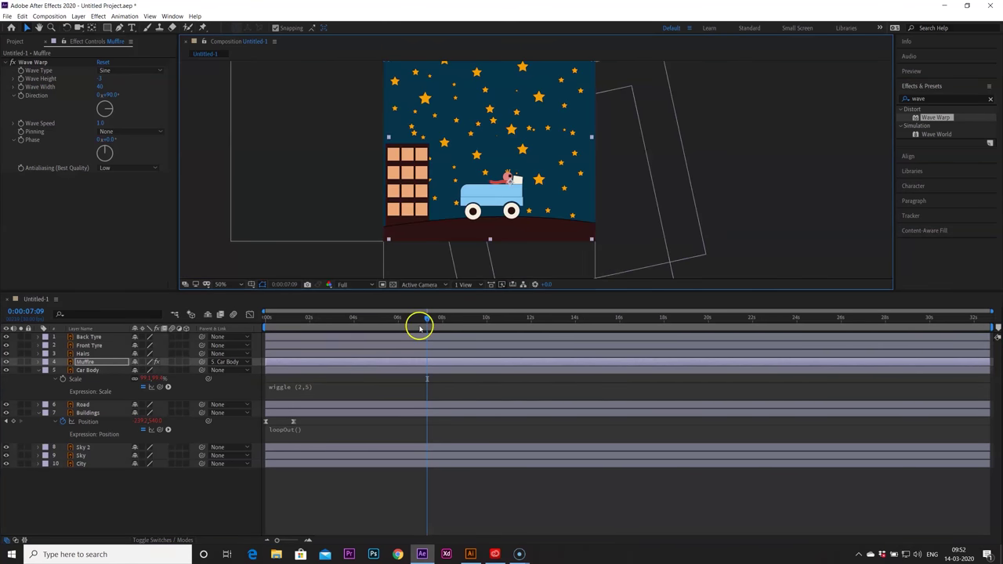
{"action": "key", "text": "space"}
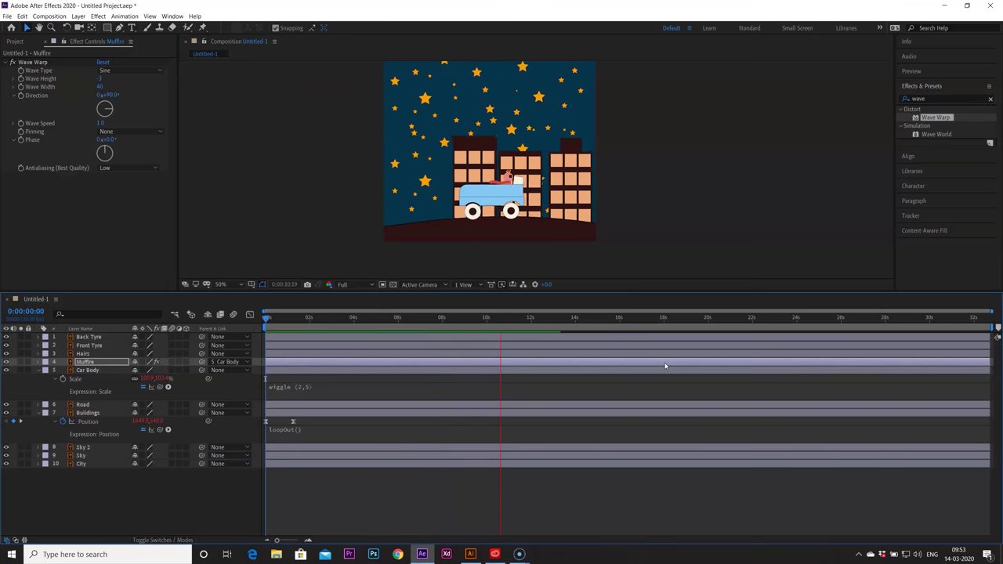
{"action": "left_click", "coordinate": [665, 359]}
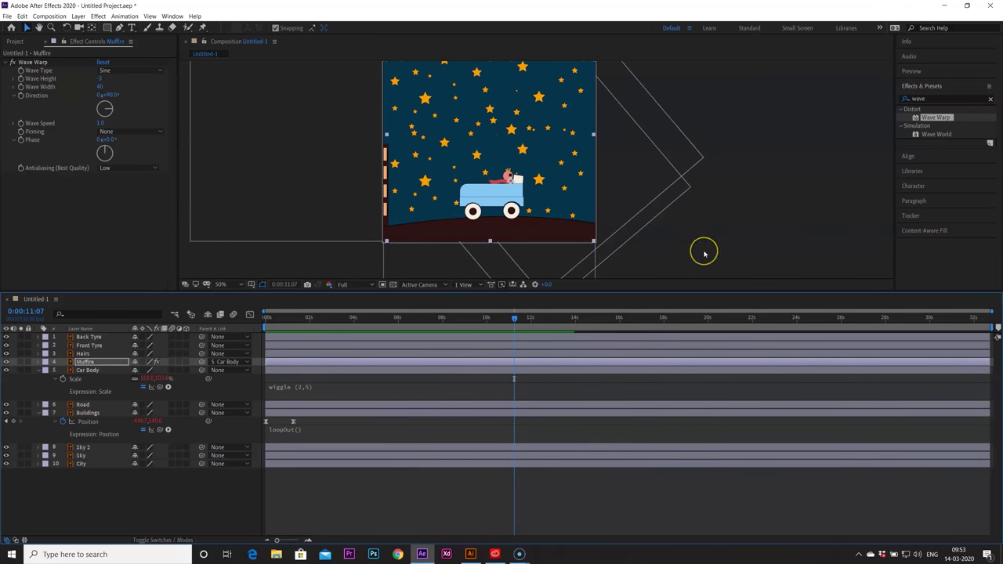
Step: Add a 1080 × 1080 px solid in the sky's dark blue sampled from the artwork, and place it below the City layer
{"action": "scroll", "coordinate": [704, 253], "scroll_direction": "down", "scroll_amount": 2}
{"action": "left_click", "coordinate": [670, 225]}
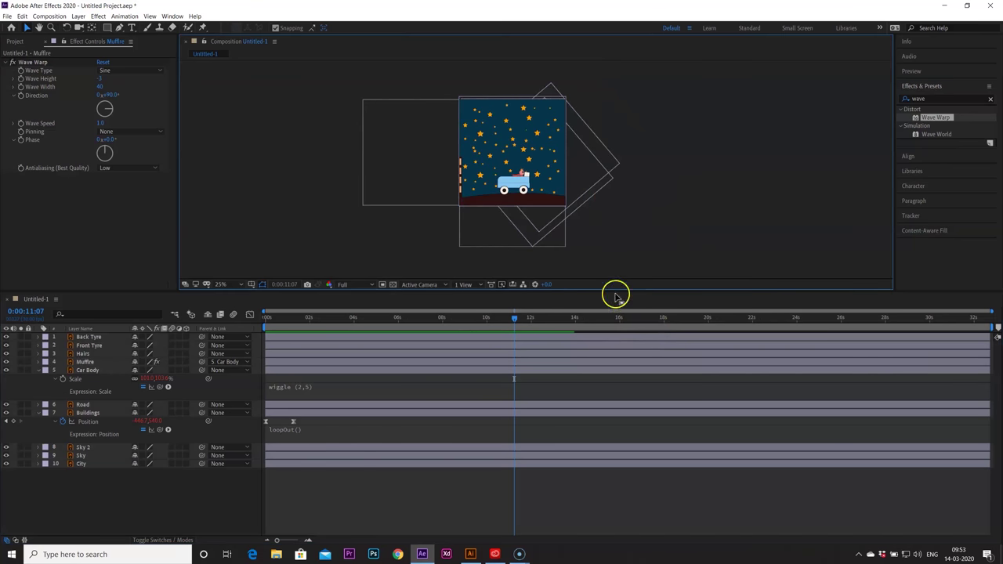
{"action": "left_click_drag", "start_coordinate": [512, 320], "coordinate": [115, 398]}
{"action": "left_click", "coordinate": [169, 444]}
{"action": "left_click", "coordinate": [144, 486]}
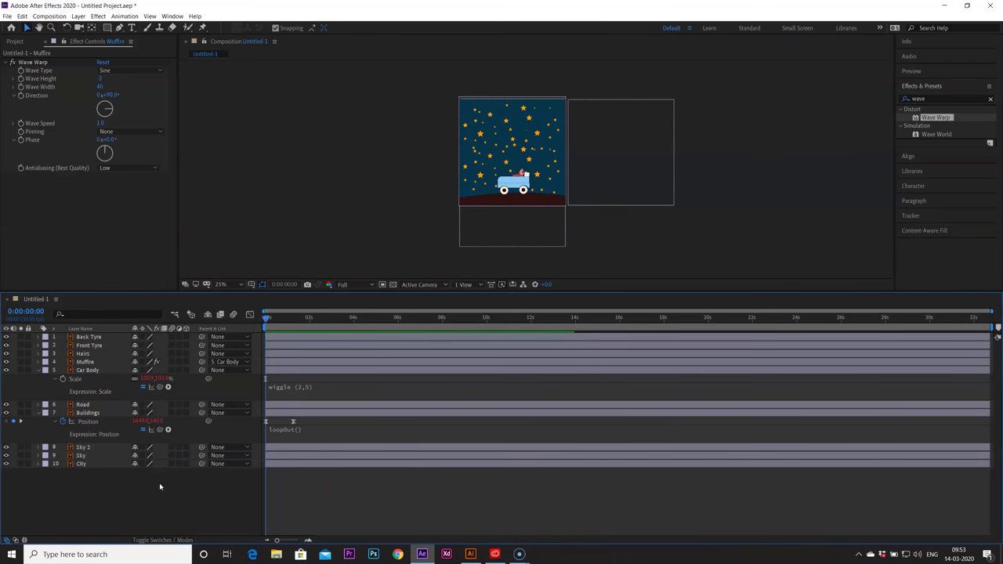
{"action": "left_click", "coordinate": [119, 493]}
{"action": "left_click", "coordinate": [94, 483]}
{"action": "right_click", "coordinate": [98, 489]}
{"action": "mouse_move", "coordinate": [141, 396]}
{"action": "left_click", "coordinate": [234, 417]}
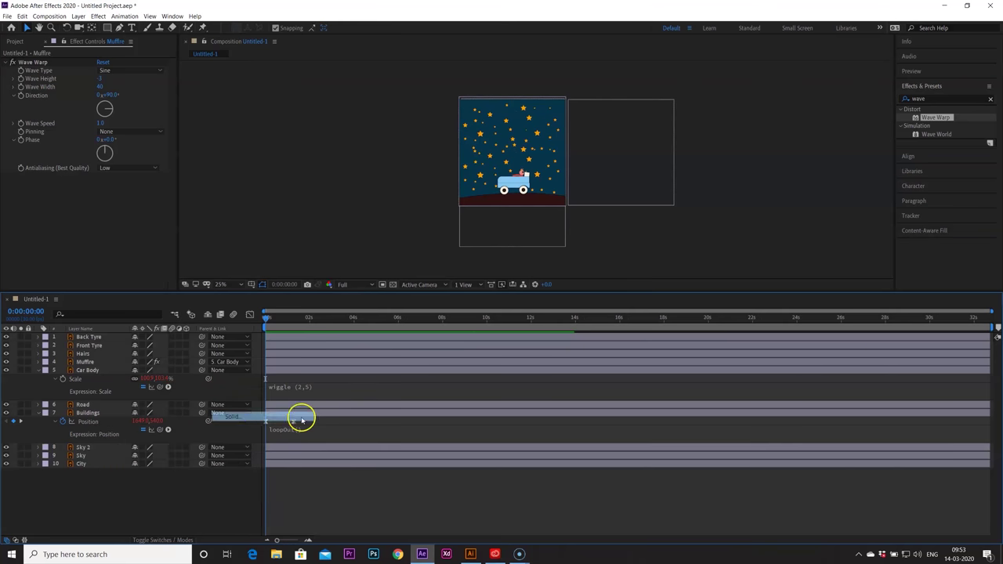
{"action": "left_click_drag", "start_coordinate": [546, 184], "coordinate": [787, 204]}
{"action": "left_click", "coordinate": [757, 356]}
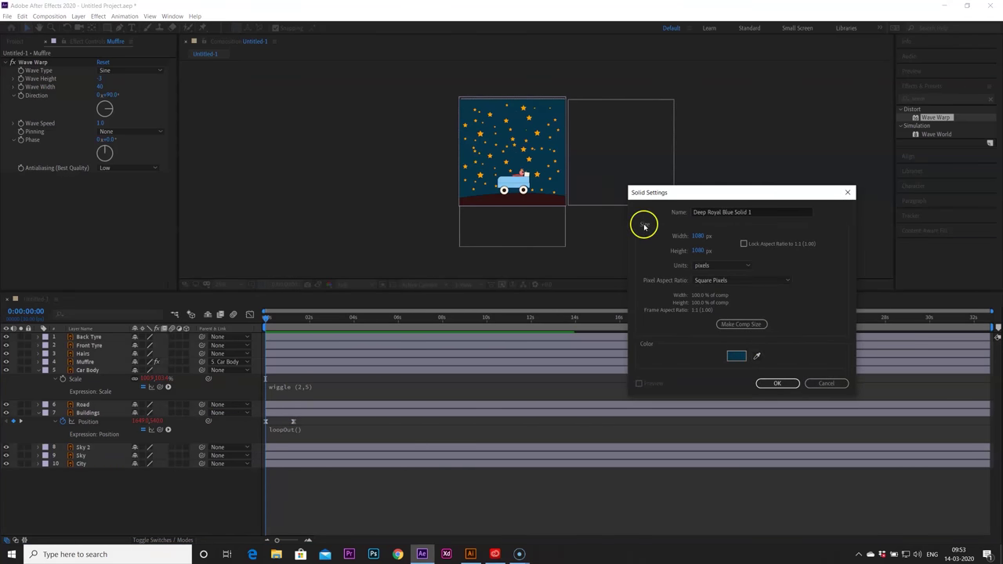
{"action": "left_click", "coordinate": [777, 382]}
{"action": "left_click_drag", "start_coordinate": [118, 337], "coordinate": [119, 485]}
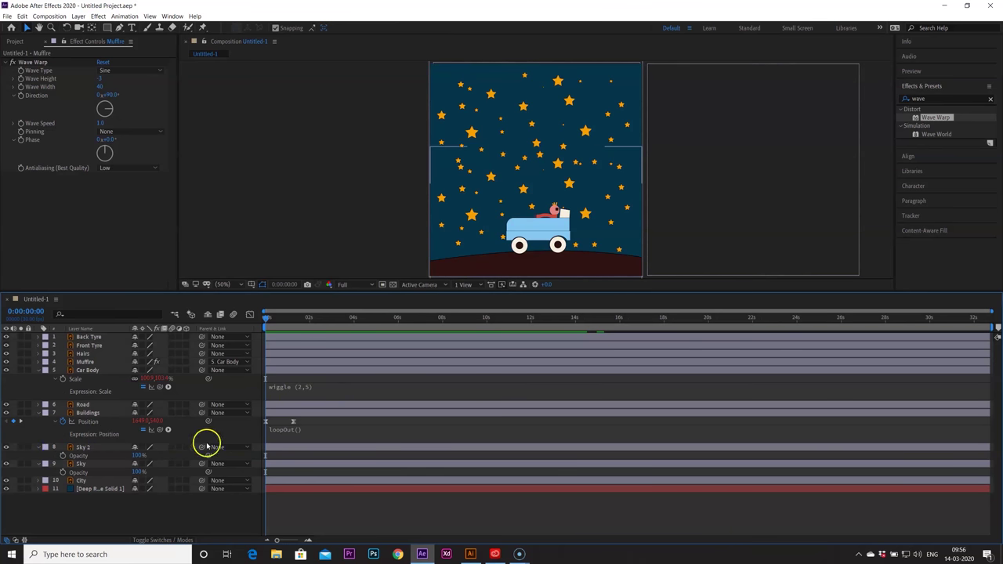
Step: Select the Sky 2 and Sky layers together and show their Scale properties
{"action": "left_click", "coordinate": [81, 449]}
{"action": "left_click", "coordinate": [81, 449]}
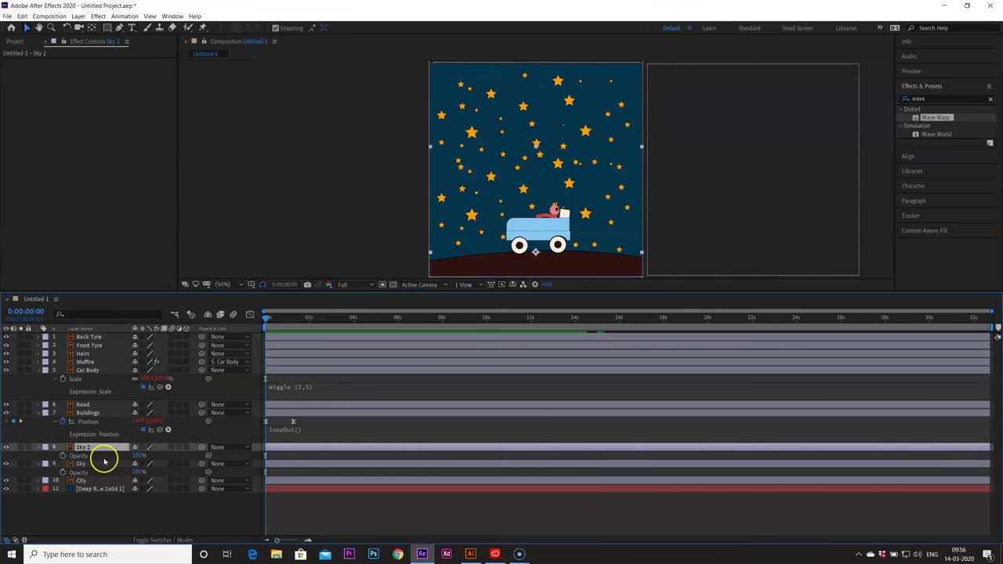
{"action": "left_click", "coordinate": [103, 464], "text": "ctrl"}
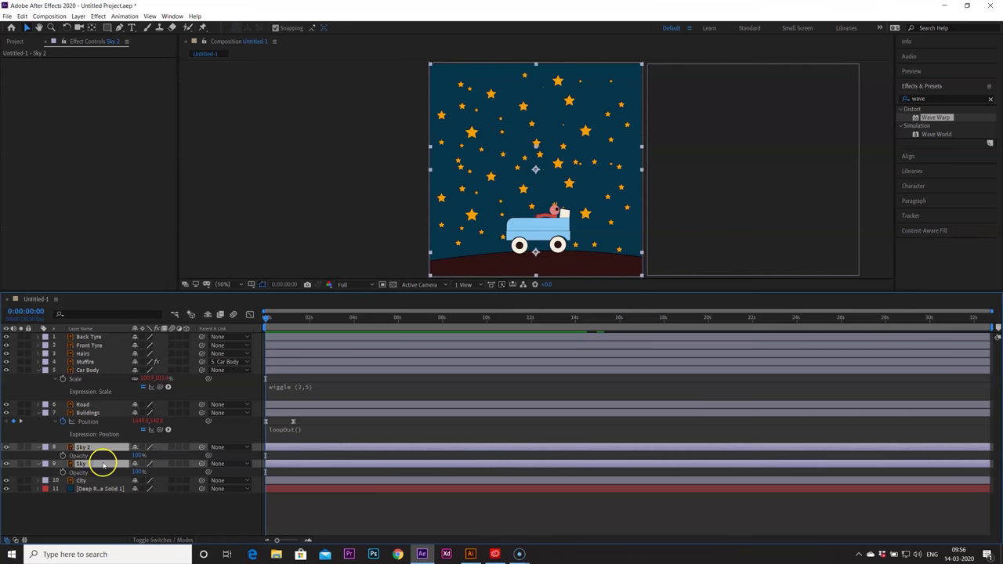
{"action": "key", "text": "s"}
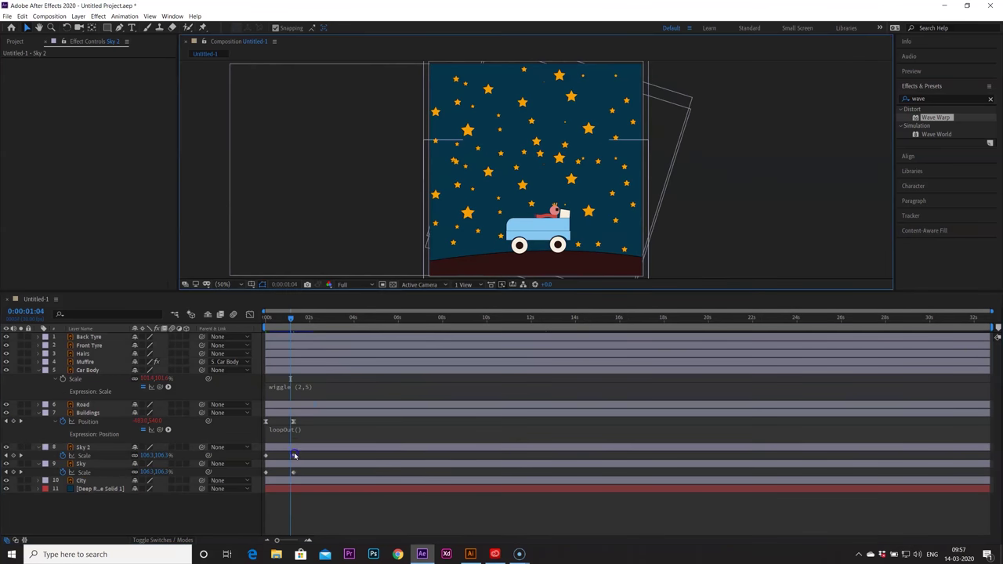
Step: Move the second Scale keyframes of Sky 2 and Sky out to about 27 seconds and preview the animation from the start
{"action": "left_click", "coordinate": [294, 456]}
{"action": "left_click", "coordinate": [294, 473], "text": "shift"}
{"action": "left_click_drag", "start_coordinate": [294, 456], "coordinate": [670, 454]}
{"action": "left_click_drag", "start_coordinate": [829, 455], "coordinate": [868, 453]}
{"action": "left_click_drag", "start_coordinate": [286, 317], "coordinate": [220, 320]}
{"action": "key", "text": "space"}
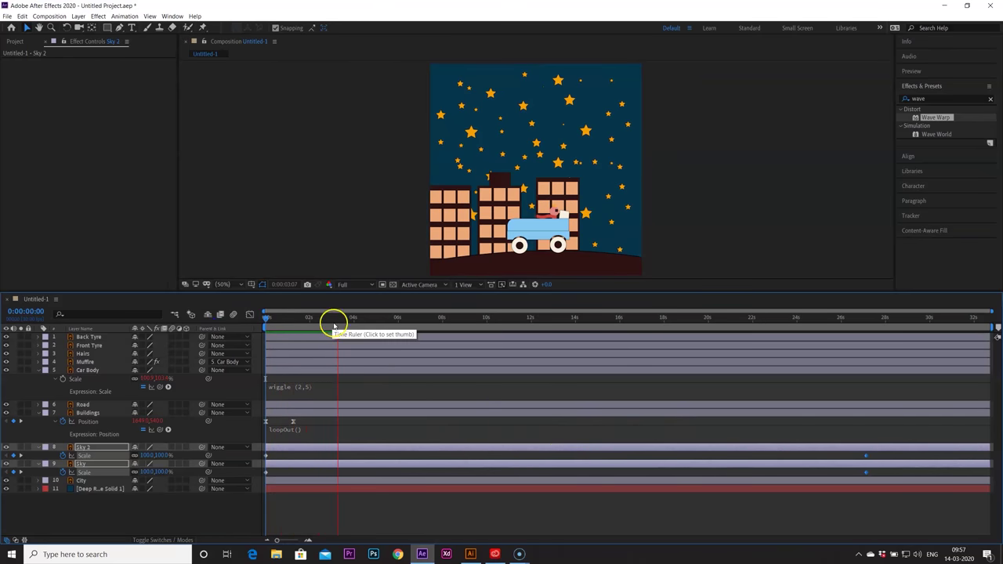
Step: Increase the scale of Sky 2 and Sky at their 0:00:27:04 keyframes and preview the animation from the start
{"action": "left_click_drag", "start_coordinate": [337, 330], "coordinate": [876, 355]}
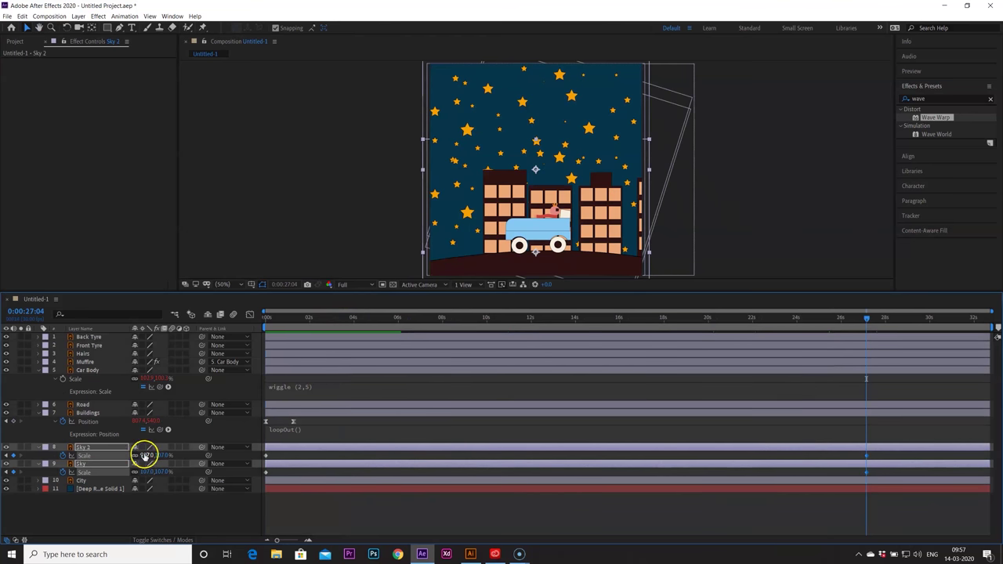
{"action": "left_click_drag", "start_coordinate": [143, 456], "coordinate": [166, 455]}
{"action": "left_click_drag", "start_coordinate": [867, 320], "coordinate": [266, 345]}
{"action": "key", "text": "space"}
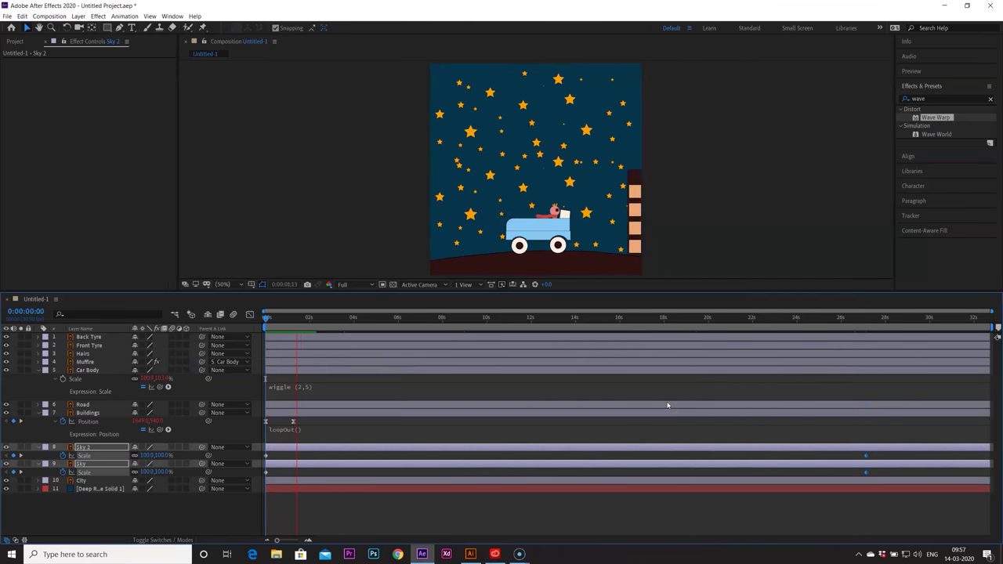